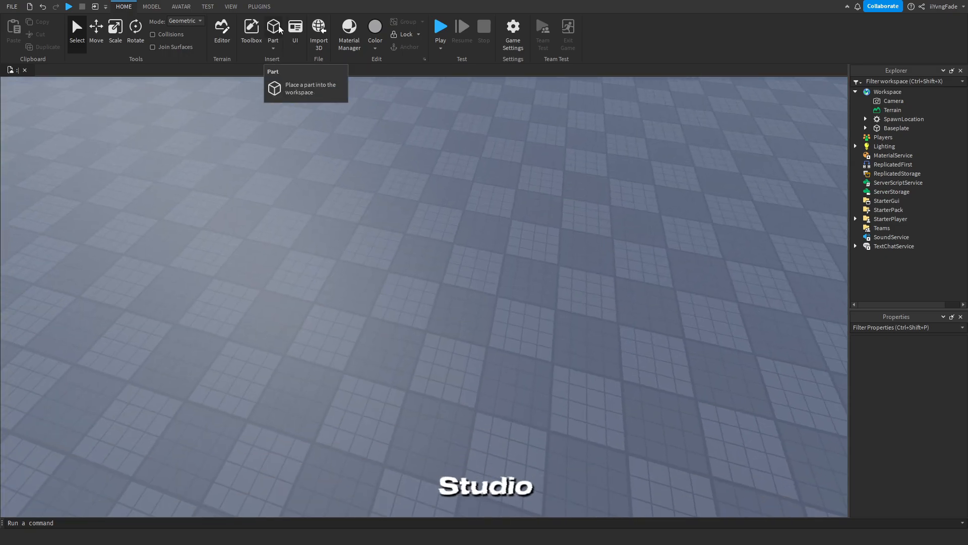
- Insert a block part into the workspace and raise it above the baseplate with the Move tool
left_click(278, 30)
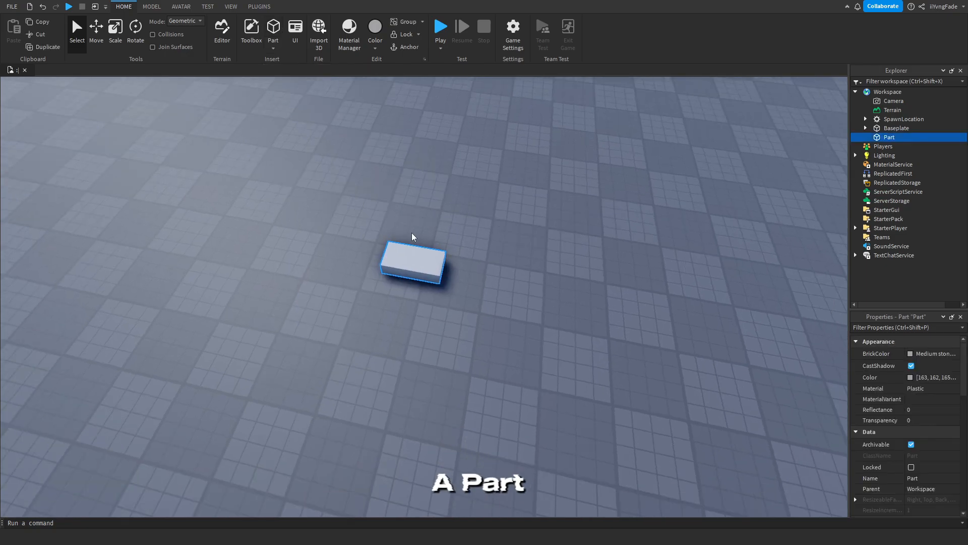
key("f")
left_click(95, 31)
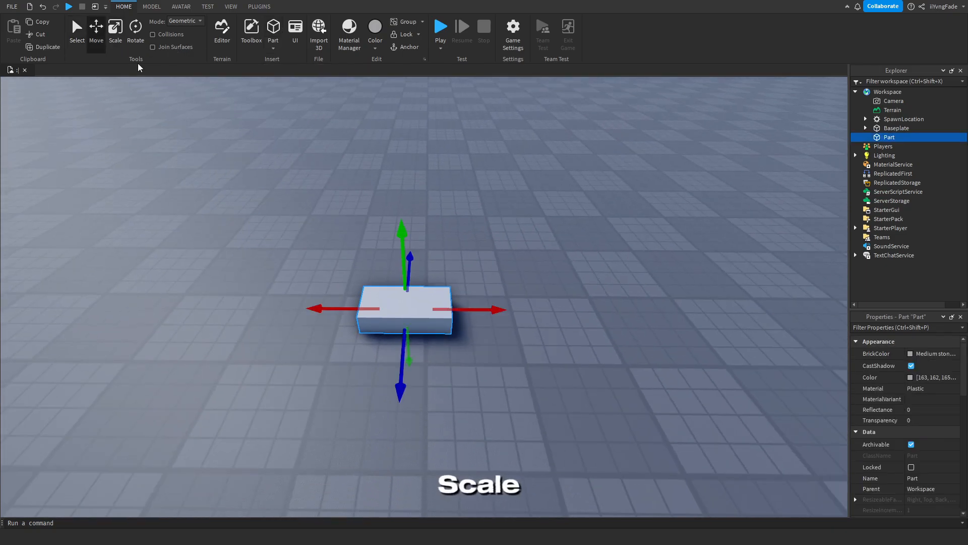
left_click_drag(397, 227, 413, 167)
scroll(414, 168, "down", 2)
key("f")
left_click_drag(403, 223, 401, 162)
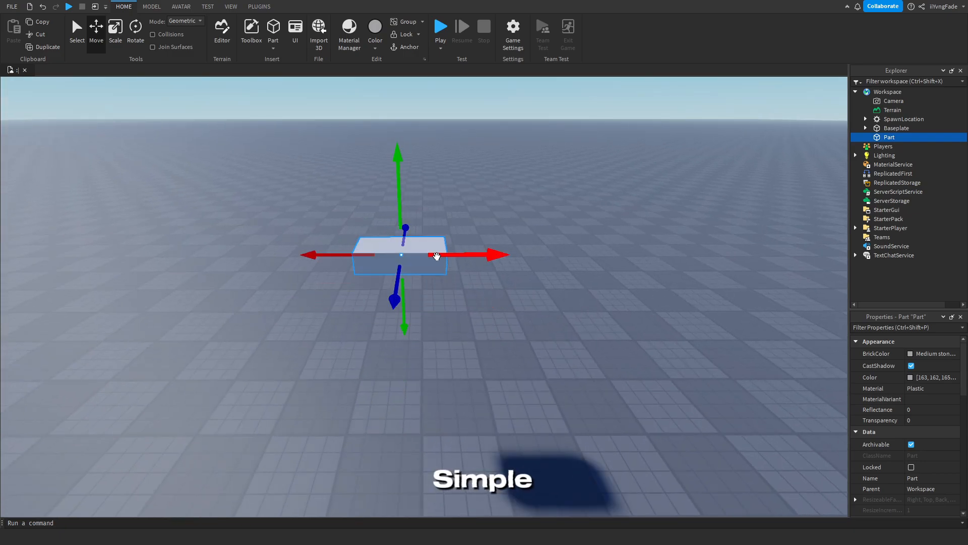
key("f")
- Make the part invisible by raising its Transparency
left_click(928, 420)
type("0.9")
key("Return")
left_click_drag(536, 393, 298, 240)
- Add an Attachment inside the Part
left_click(899, 137)
left_click(882, 158)
left_click(901, 147)
right_click_drag(530, 302, 527, 313)
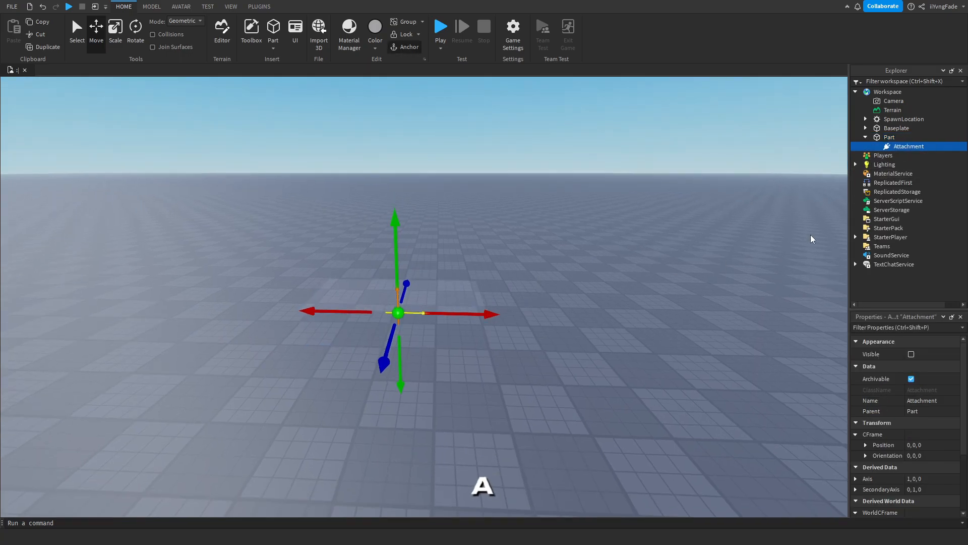
- Add a ParticleEmitter inside the Part's Attachment
mouse_move(921, 147)
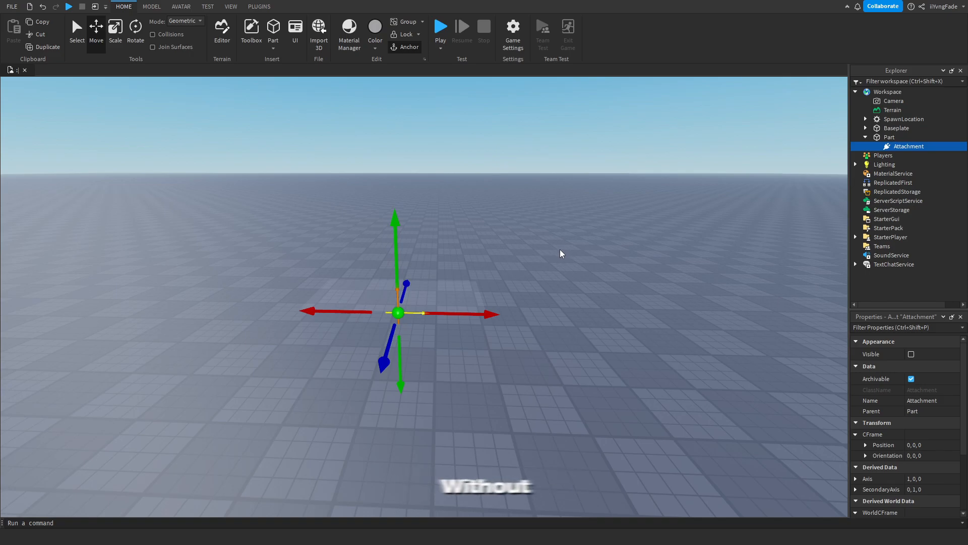
left_click(921, 146)
left_click(908, 180)
left_click(905, 155)
- Set the ParticleEmitter's Lifetime to 0.5
scroll(911, 396, "down", 3)
left_click(918, 442)
type("0.5")
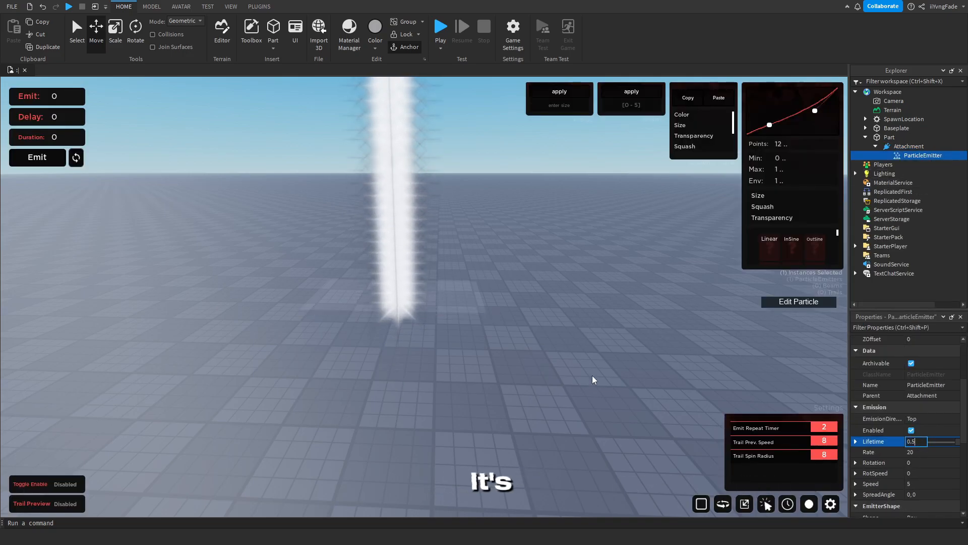
key("Return")
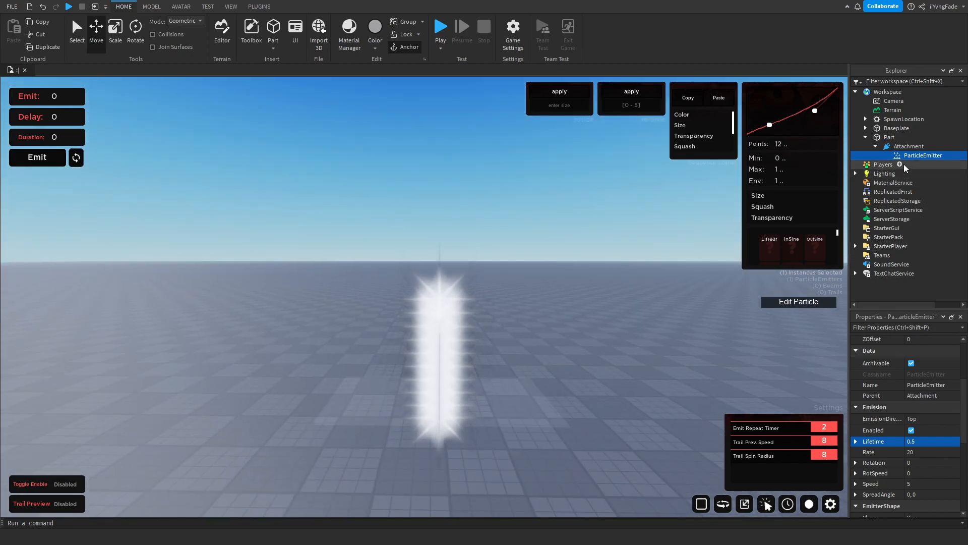
- Move the ParticleEmitter directly under the Part to compare the emission, and return it to the Attachment
left_click_drag(911, 156, 887, 137)
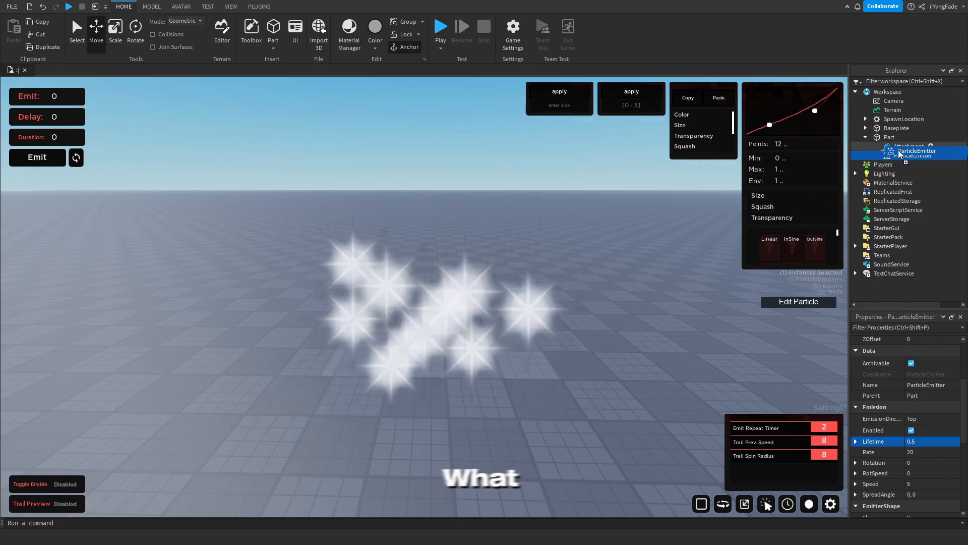
left_click_drag(896, 156, 908, 146)
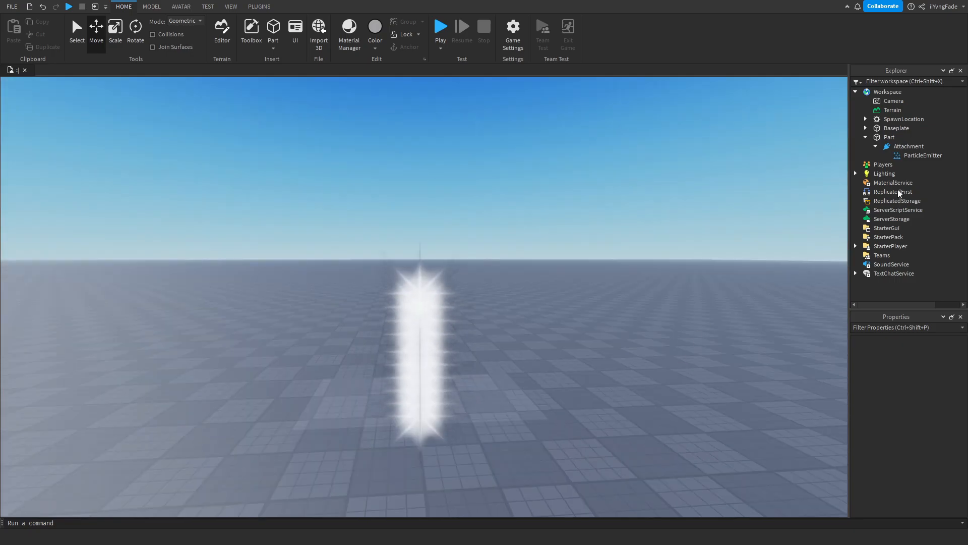
- Preview a light blue color, #6ba6d9, on the ParticleEmitter and cancel the color change
left_click(923, 155)
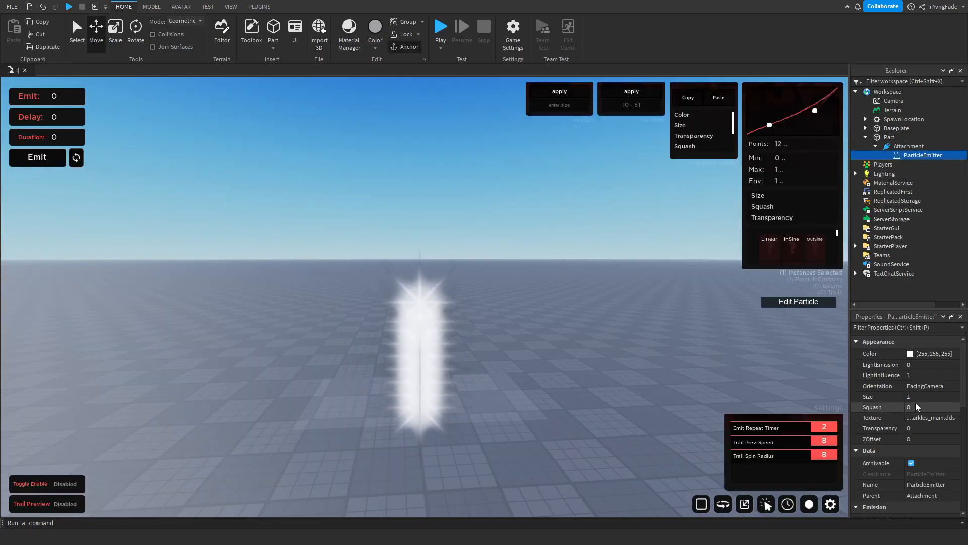
left_click(908, 354)
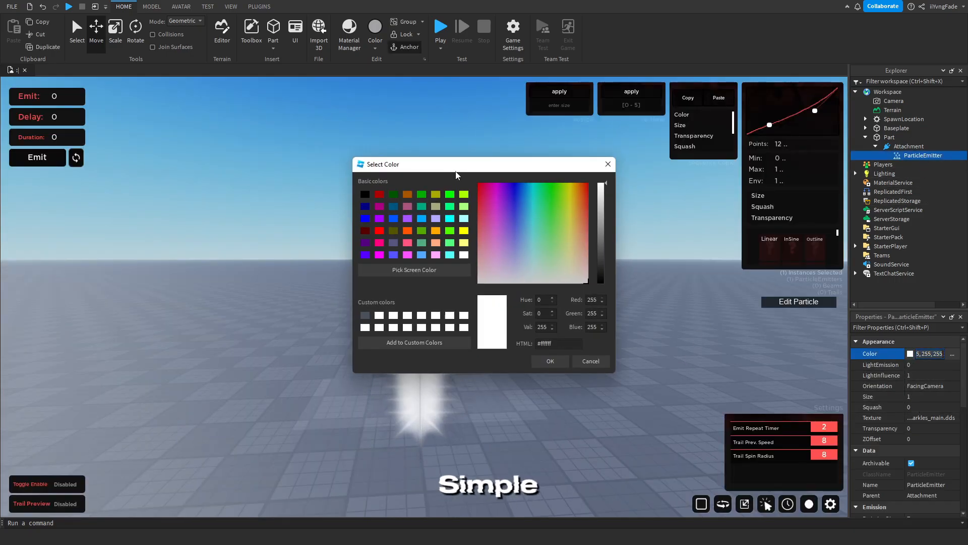
left_click_drag(455, 168, 559, 183)
left_click_drag(690, 275, 614, 196)
left_click(628, 244)
mouse_move(704, 217)
left_mouse_down()
mouse_move(700, 323)
mouse_move(705, 215)
left_mouse_up()
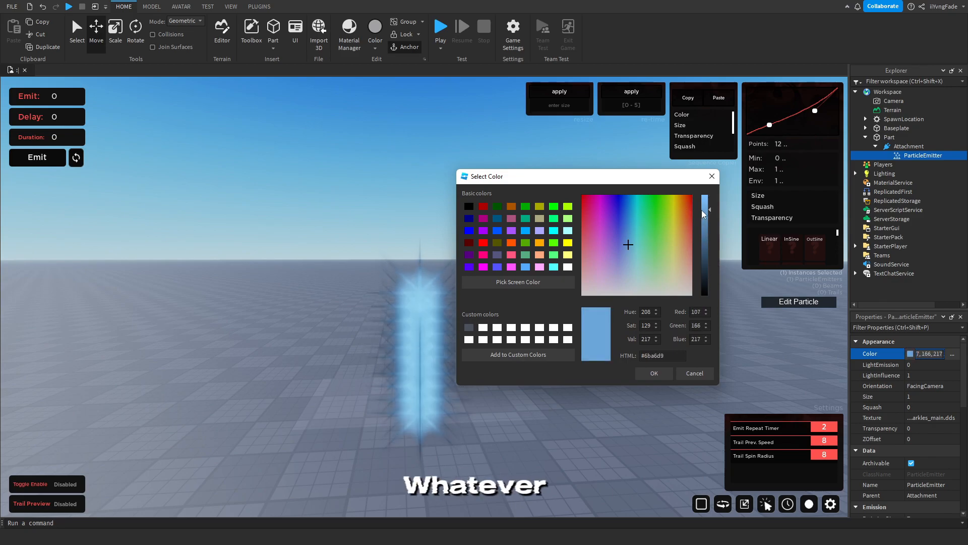
left_click(700, 372)
- Set the ParticleEmitter's LightInfluence to 0
left_click(881, 375)
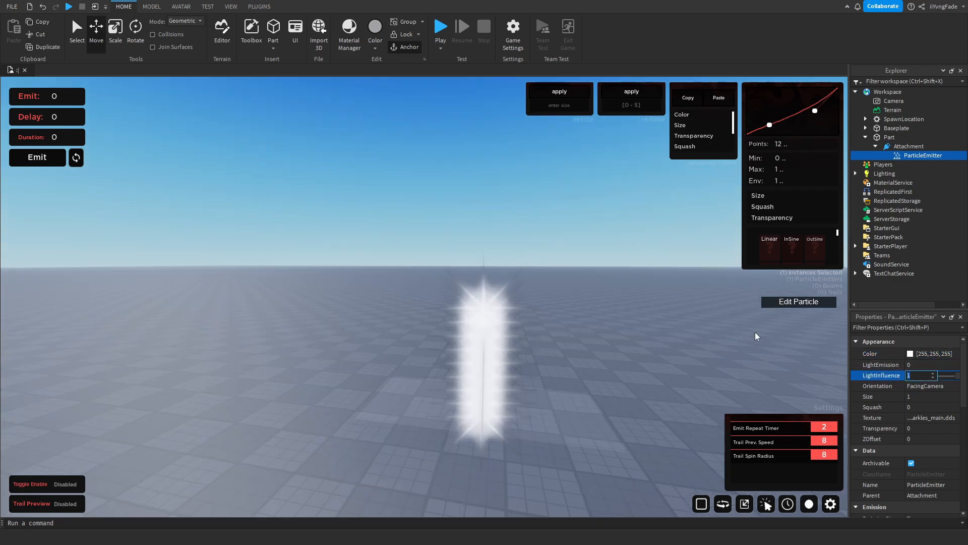
left_click(912, 377)
type("0")
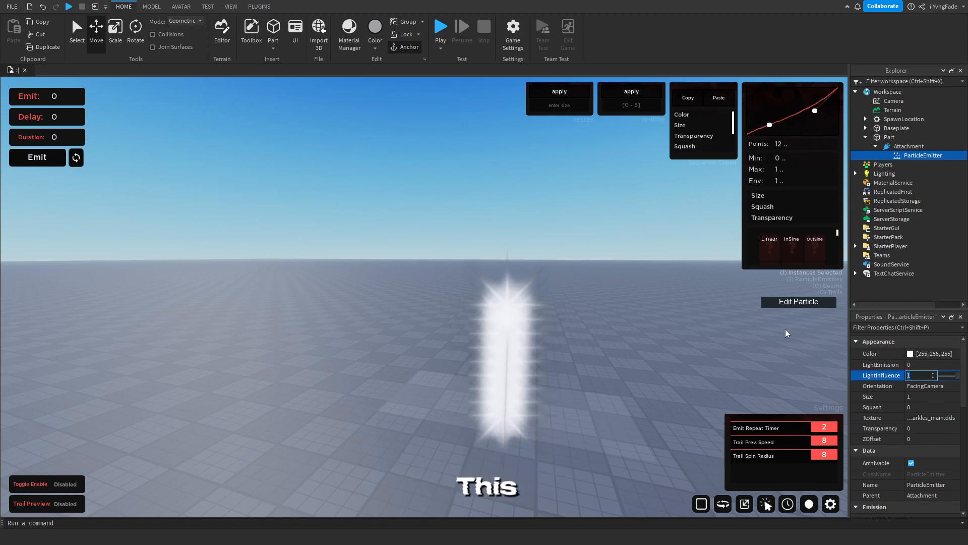
right_click_drag(435, 317, 455, 305)
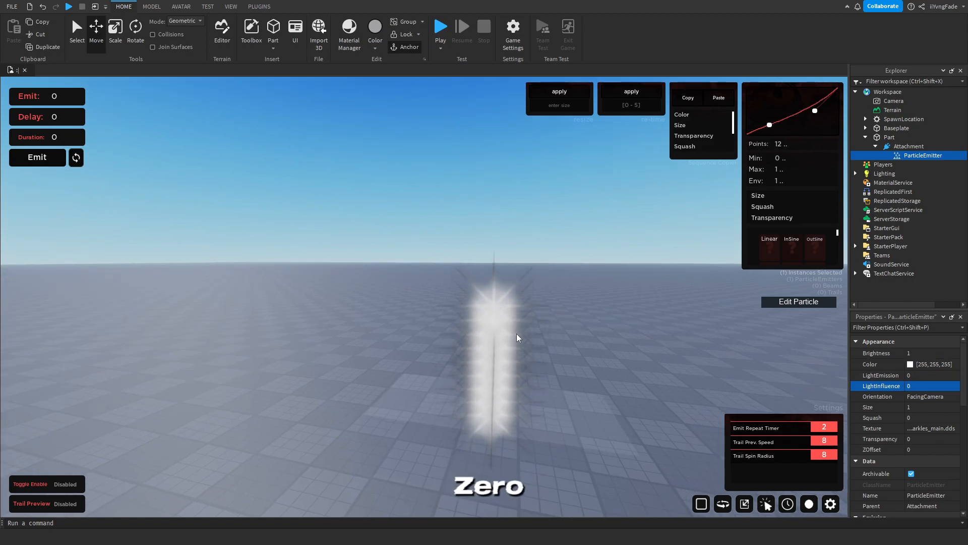
- Try LightEmission values of 1 and -5 on the ParticleEmitter to compare the glow
left_click(918, 376)
type("1")
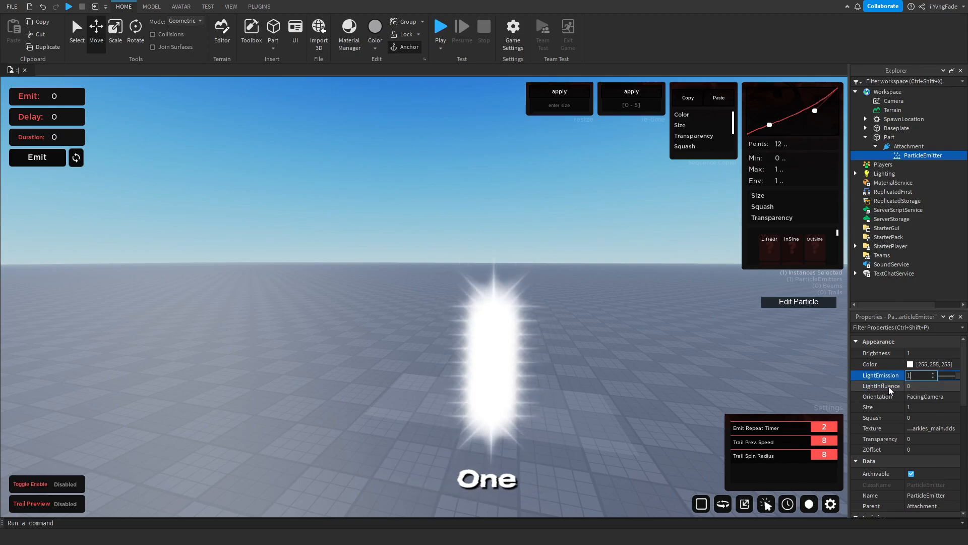
key("BackSpace")
type("-5")
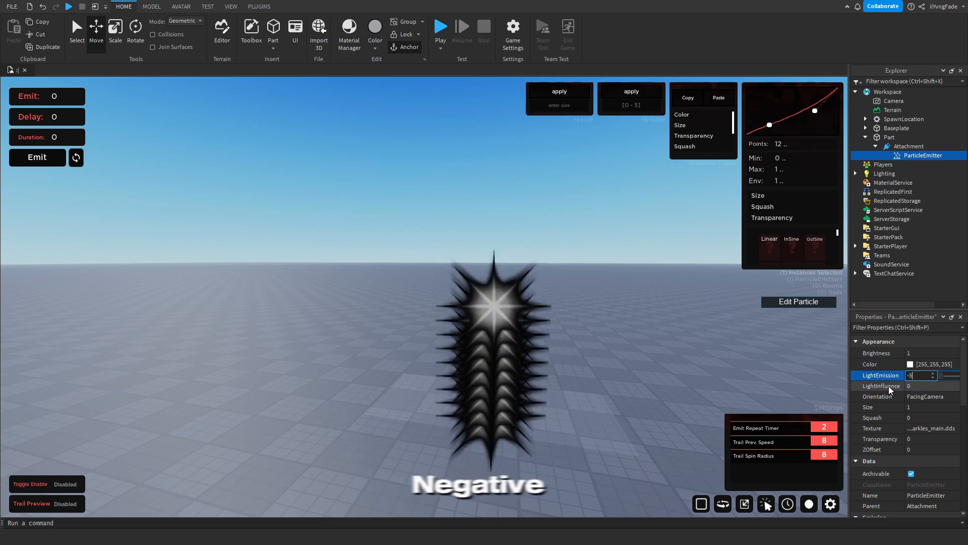
key("Return")
- Return the ParticleEmitter's LightEmission to 1 and compare it with a value of 0
left_click(918, 375)
type("1")
key("Return")
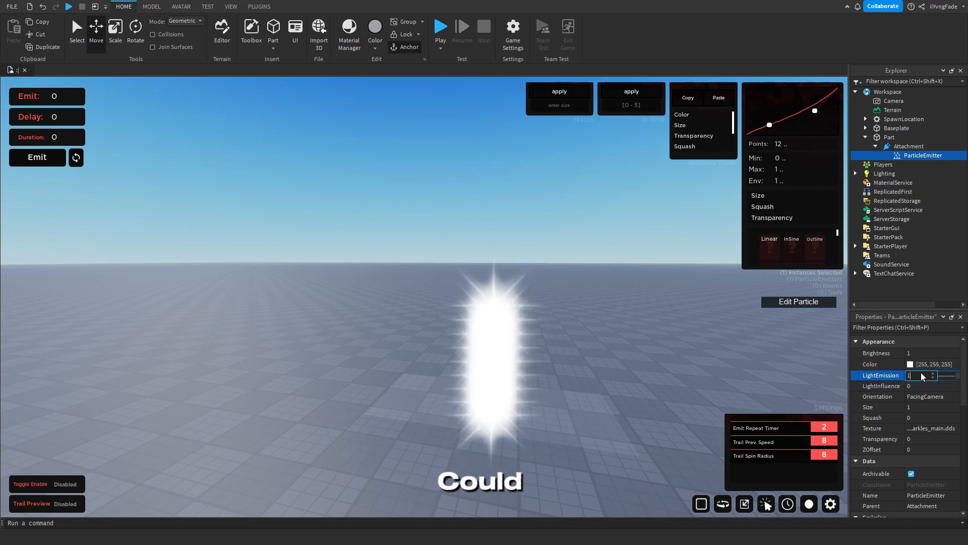
left_click(917, 375)
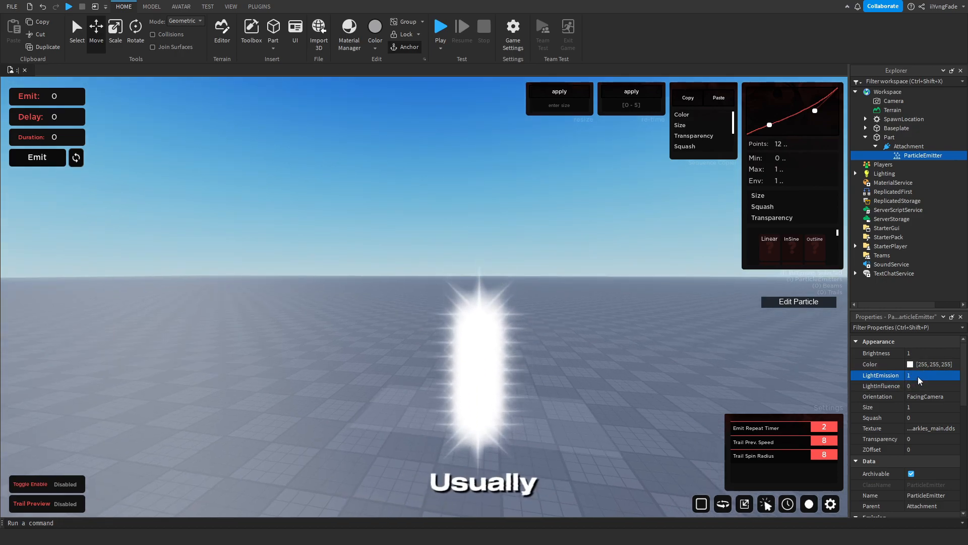
type("05")
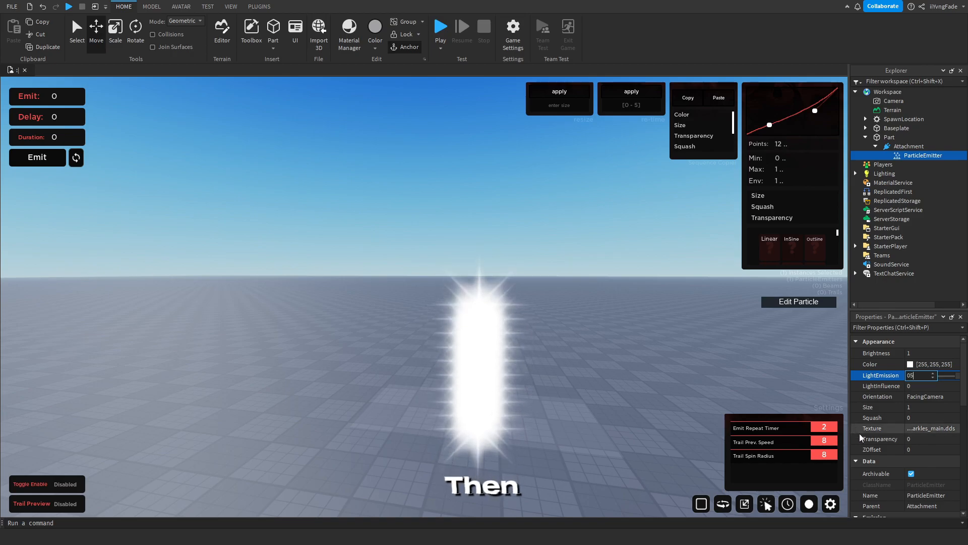
key("Return")
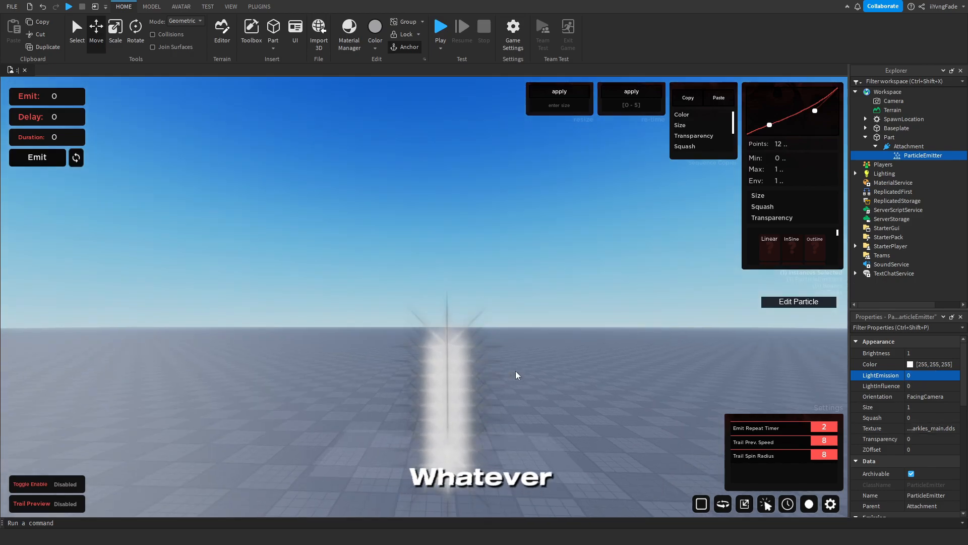
- Set the ParticleEmitter's LightEmission to 1
left_click(916, 378)
type("1")
key("Return")
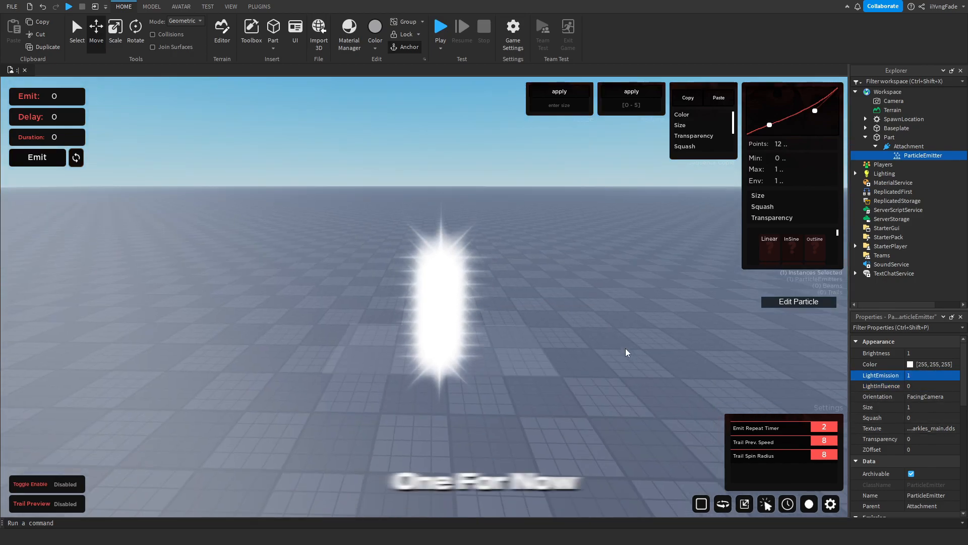
- Change the ParticleEmitter's Orientation to FacingCameraWorldUp and view the particles from another angle
left_click(946, 397)
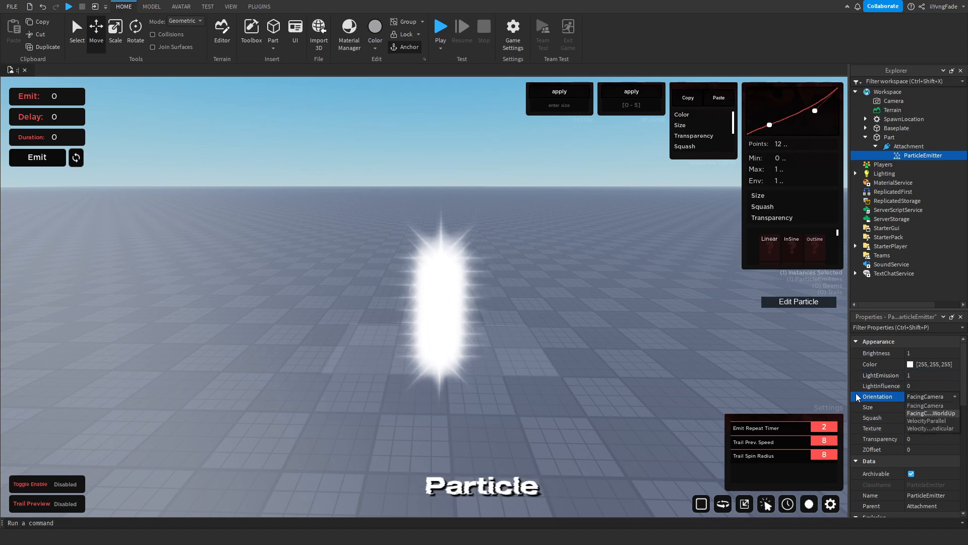
right_click_drag(667, 357, 633, 371)
key("w")
left_click(937, 387)
left_click(927, 397)
left_click(928, 407)
right_click_drag(596, 333, 596, 333)
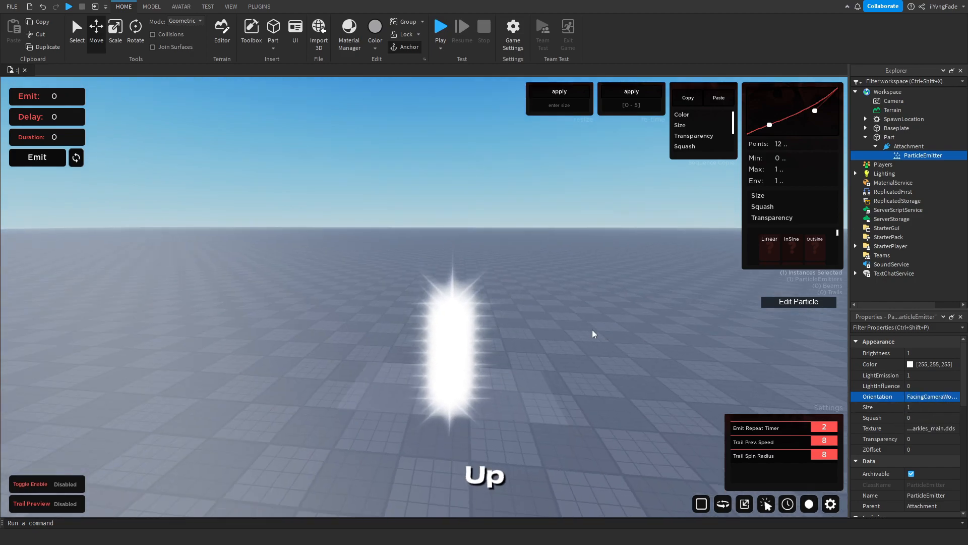
- Try the VelocityParallel orientation on the ParticleEmitter and switch it to VelocityPerpendicular
left_click(948, 397)
left_click(941, 422)
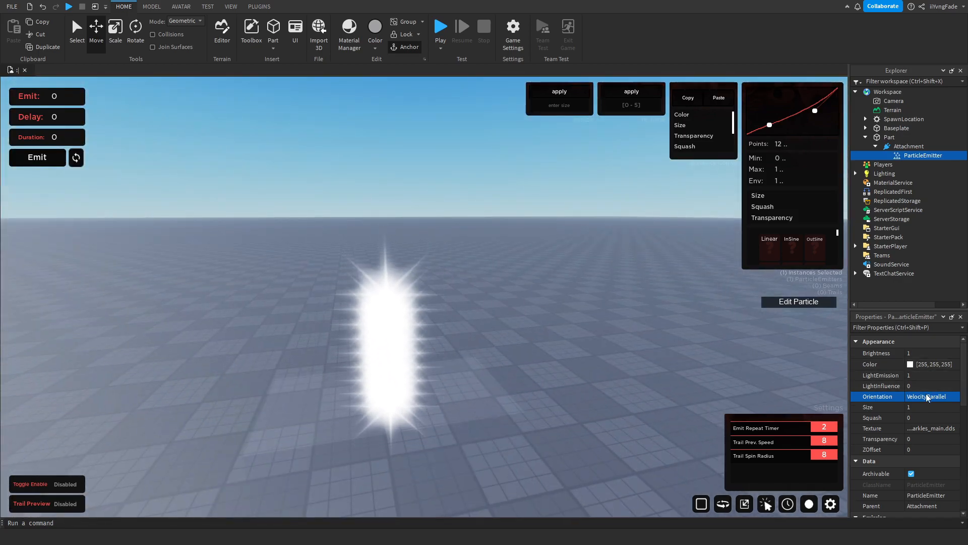
left_click(929, 428)
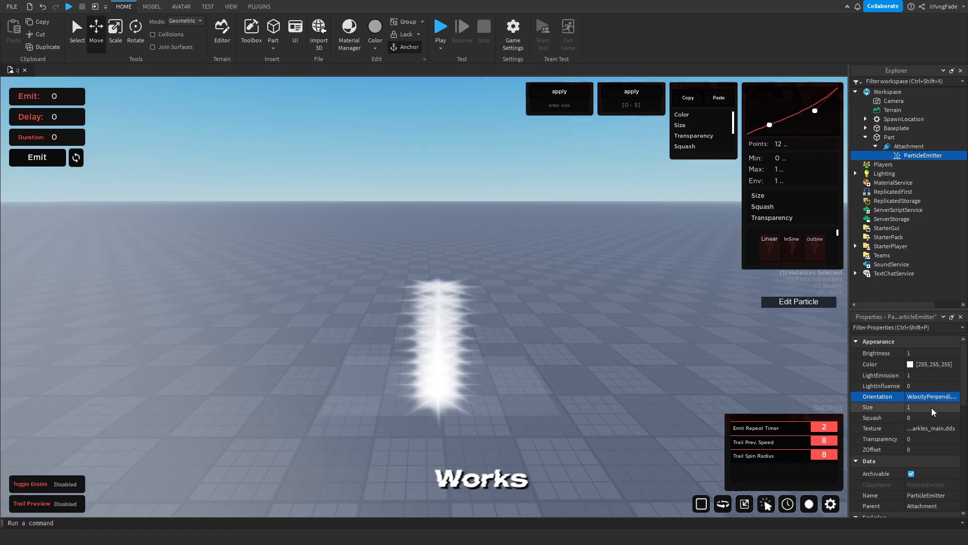
- Try a particle Size of 5 and set it back to 1
left_click(910, 407)
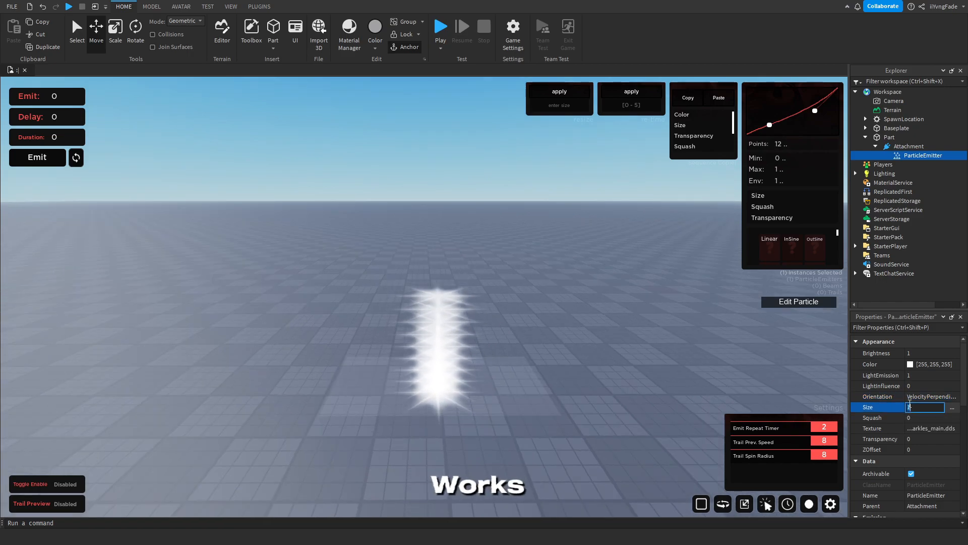
type("5")
key("Return")
type("1")
key("Return")
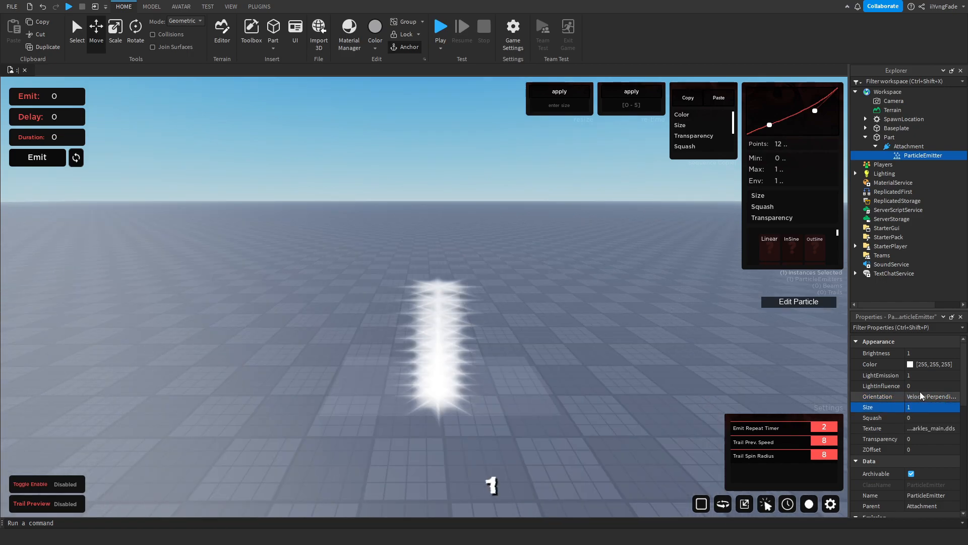
- Try a rising Size curve and an extra middle keypoint in the Size graph, discarding both changes
left_click(950, 407)
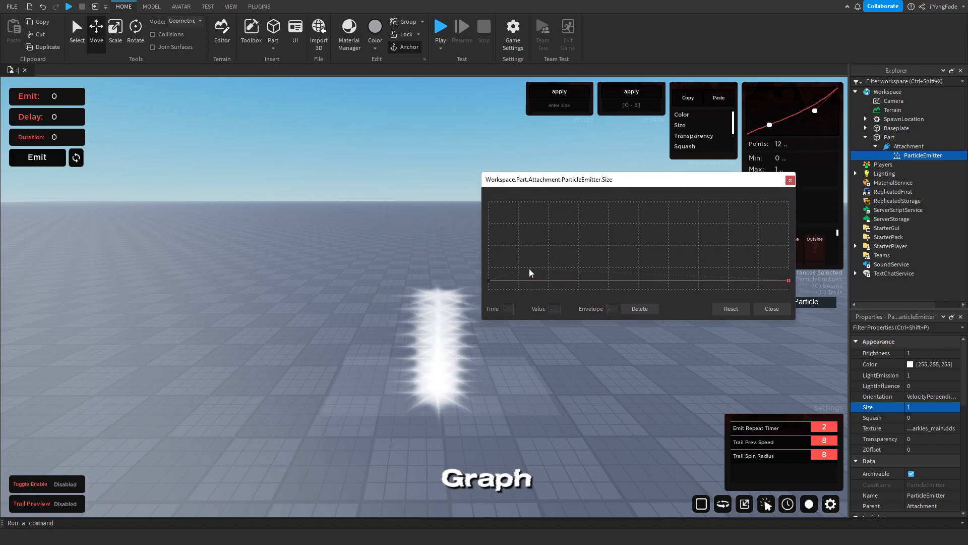
left_click_drag(491, 280, 497, 327)
left_click_drag(787, 281, 789, 244)
left_click(731, 308)
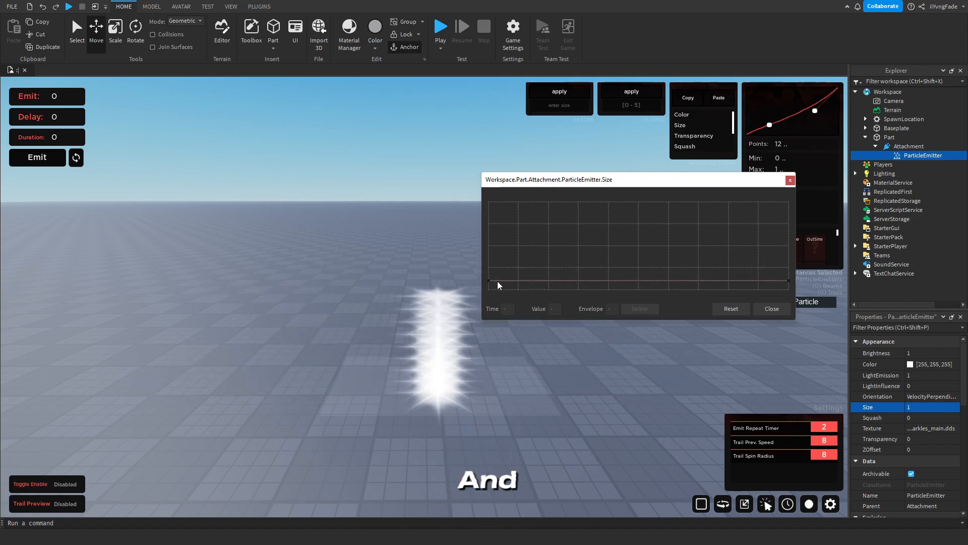
left_click_drag(644, 255, 553, 273)
key("ctrl+z")
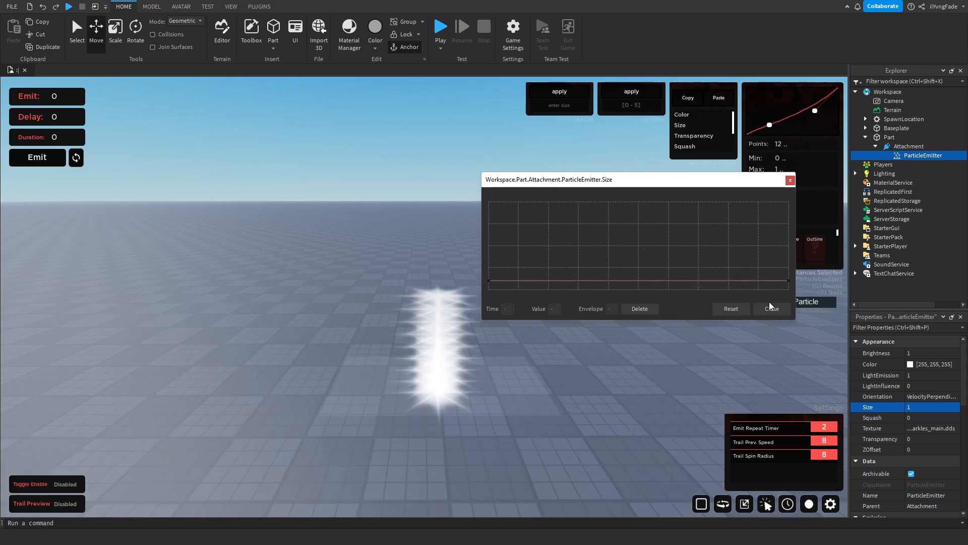
- Set the Envelope of the Size graph's first keypoint to 1 and return it to 0
left_click(489, 280)
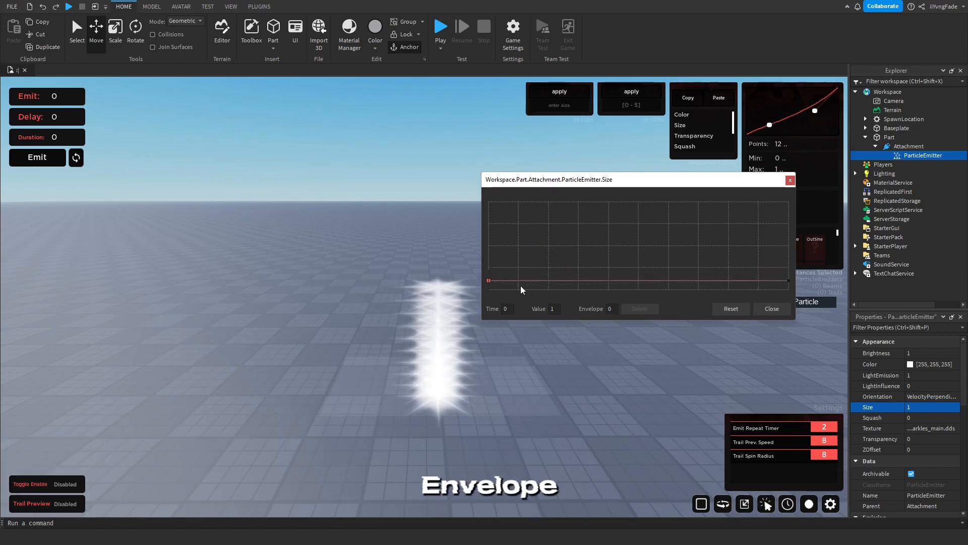
double_click(615, 308)
type("1")
key("Return")
double_click(611, 308)
type("0")
key("Return")
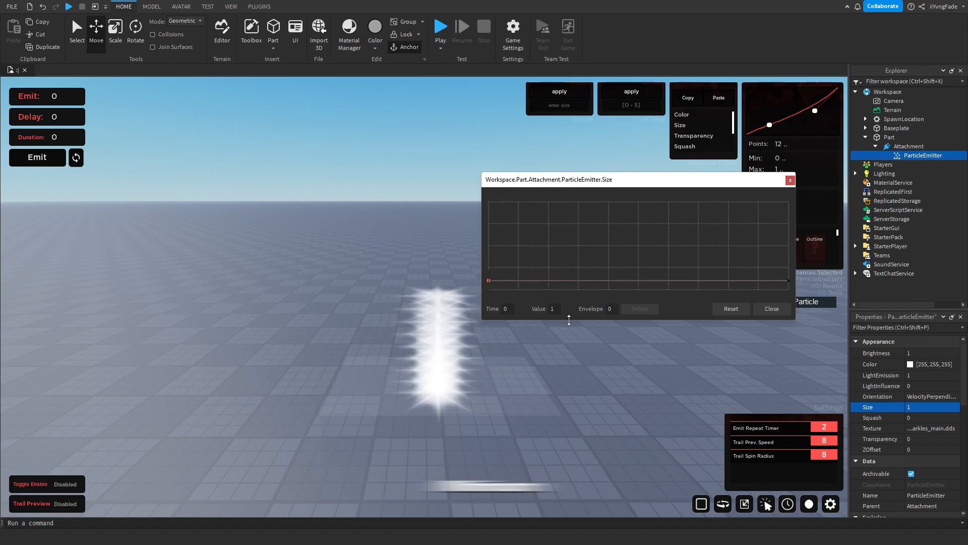
- Apply an Envelope of 1 to the first Size keypoint again and undo the change
left_click(616, 309)
type("1")
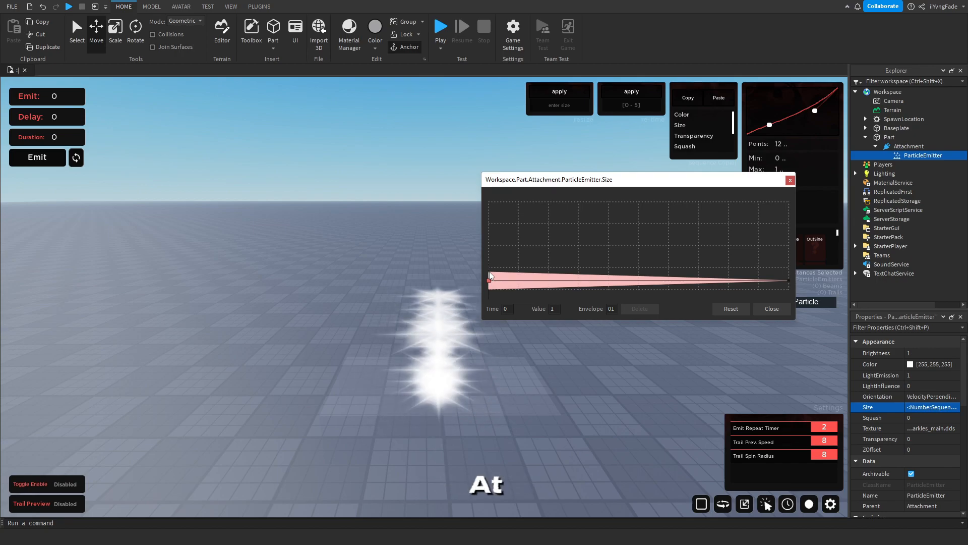
key("ctrl+z")
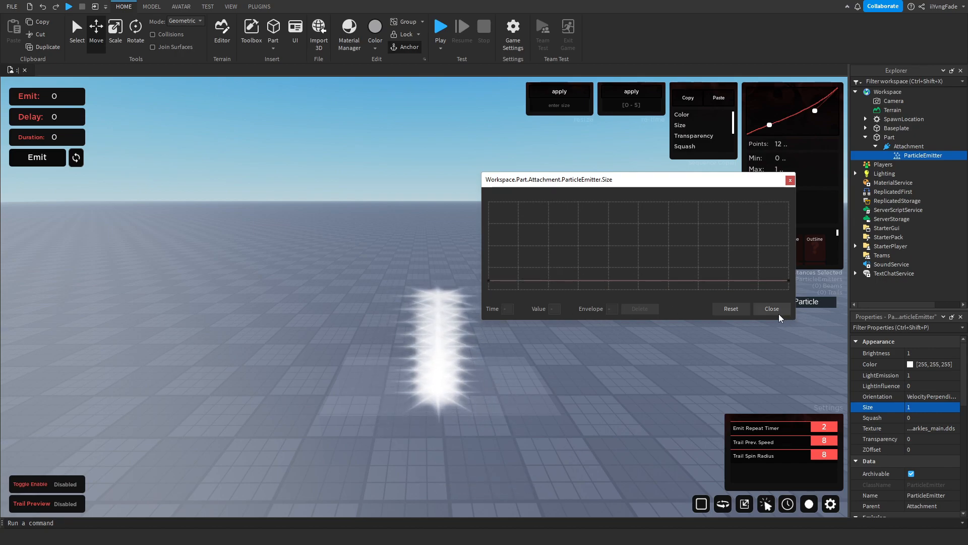
- Close the Size graph and try a particle Squash of 1
left_click(776, 314)
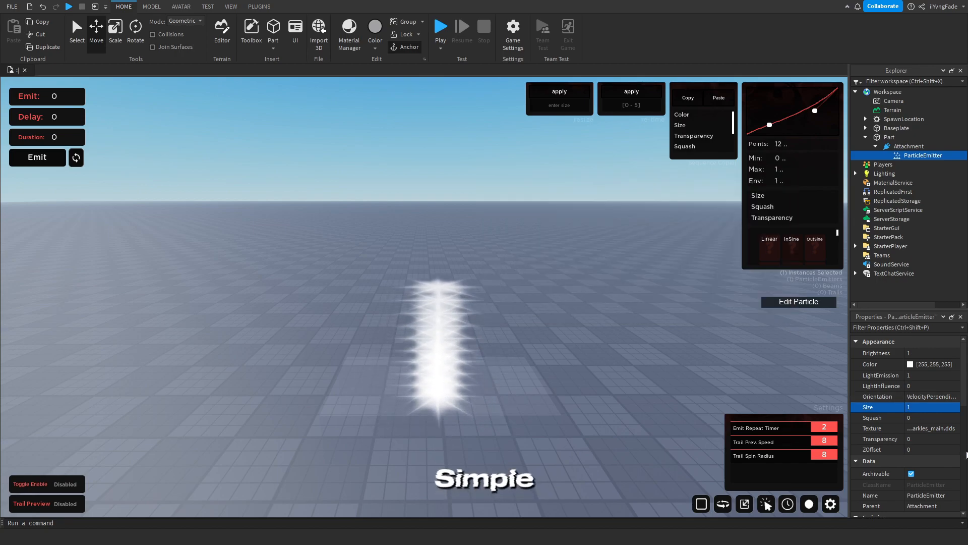
left_click(953, 419)
left_click(953, 419)
left_click(619, 326)
left_click(919, 415)
type("1")
key("Return")
- Try a Squash of -1 and set it back to 0
left_click(913, 417)
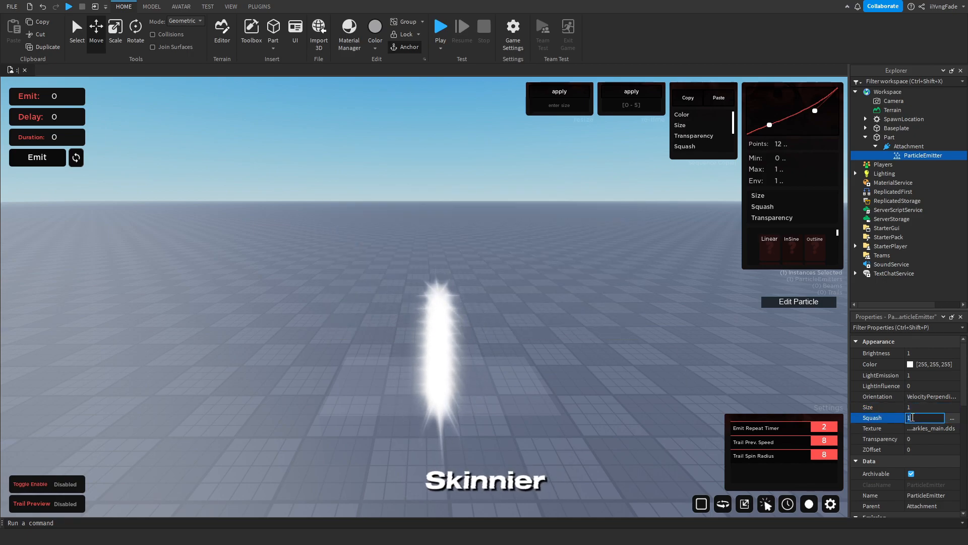
type("-1")
key("Return")
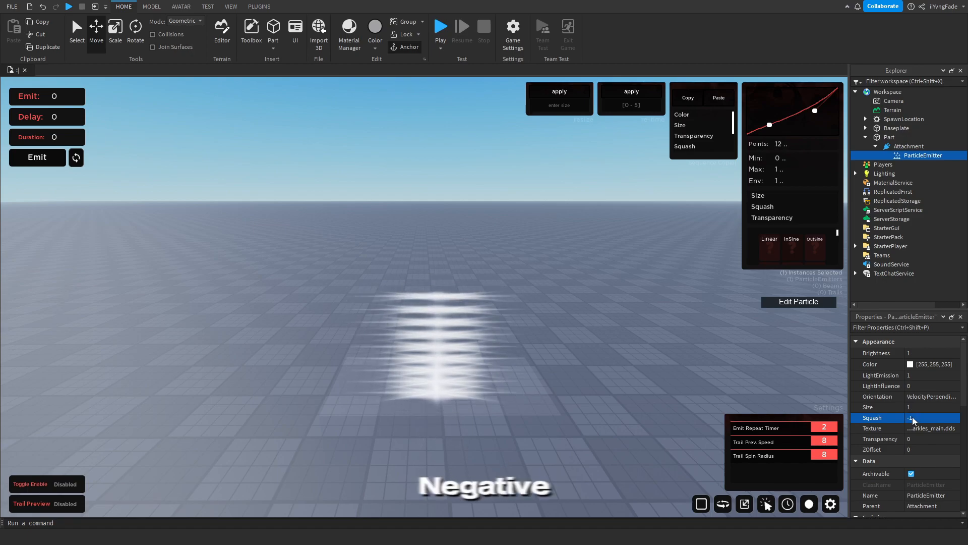
left_click(912, 416)
type("0")
key("Return")
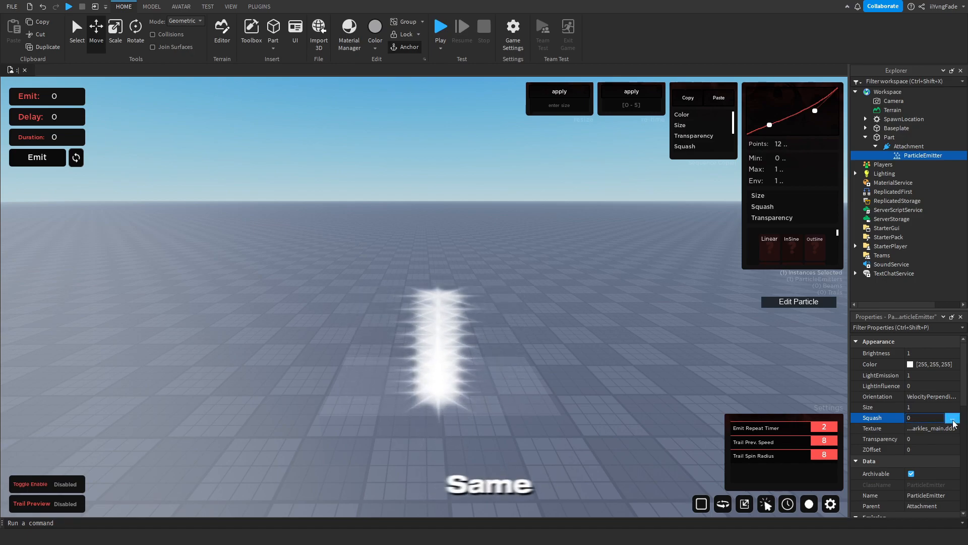
- Try a falling curve from high to low in the Squash graph, undo it and close the graph
left_click(955, 418)
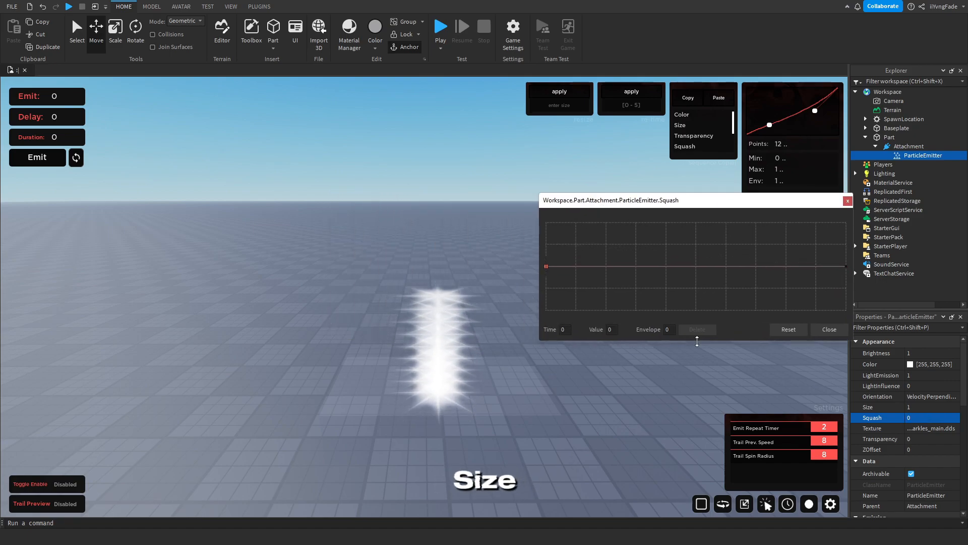
left_click_drag(546, 266, 512, 146)
left_click_drag(838, 263, 825, 389)
key("ctrl+z")
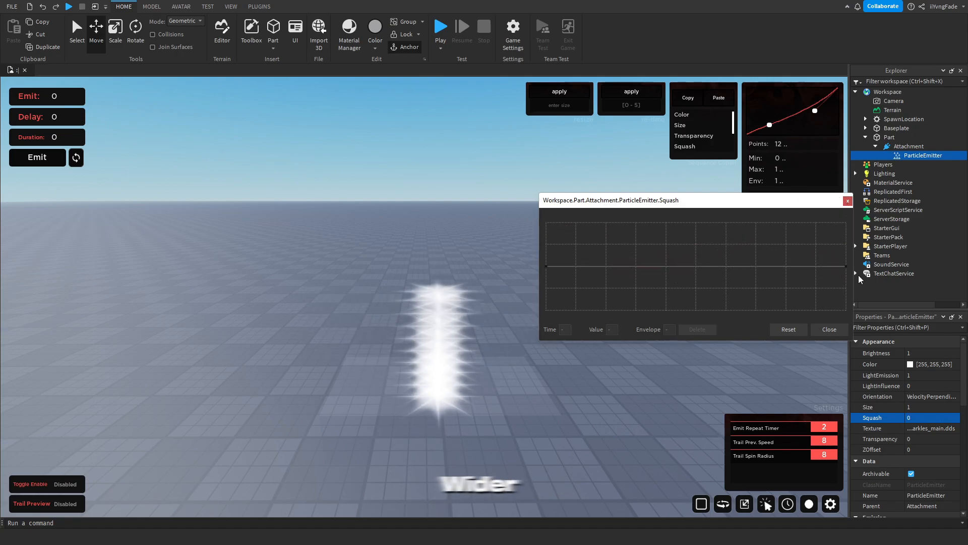
left_click(829, 329)
- Try a particle Transparency of 1 and undo the change
left_click(926, 438)
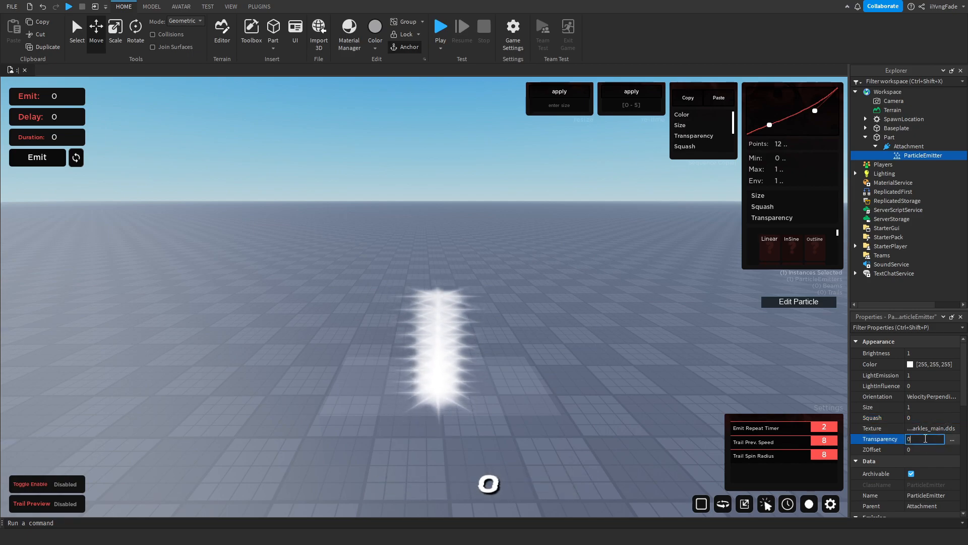
left_click(924, 438)
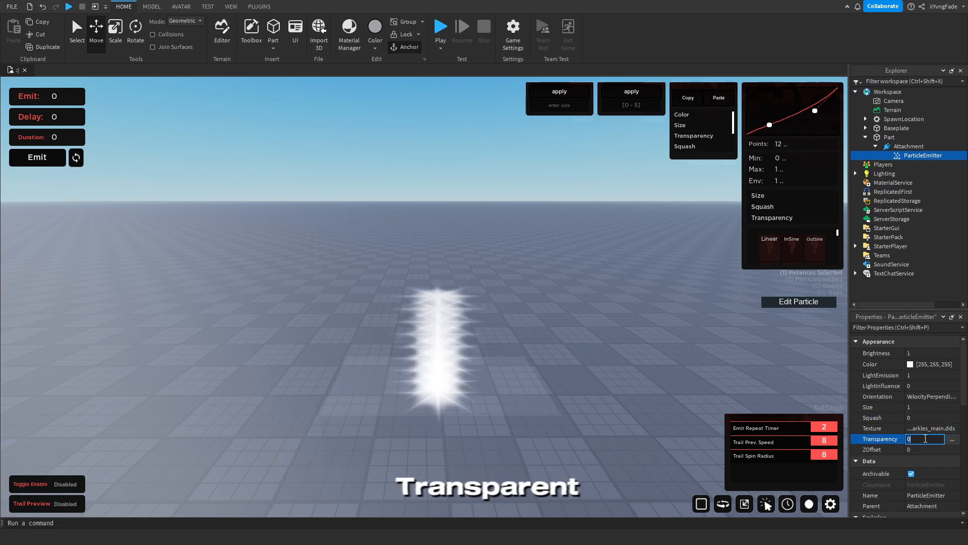
type("1")
key("Return")
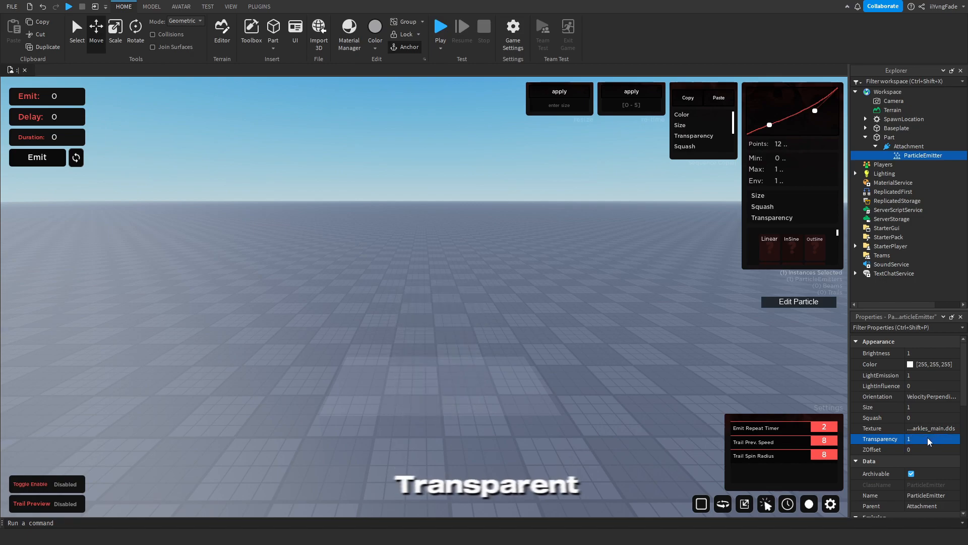
key("ctrl+z")
- In the Transparency graph, try raising the last keypoint and separately the first keypoint, undoing each change, and close the graph
left_click(947, 439)
left_click(955, 439)
left_click_drag(428, 198, 662, 189)
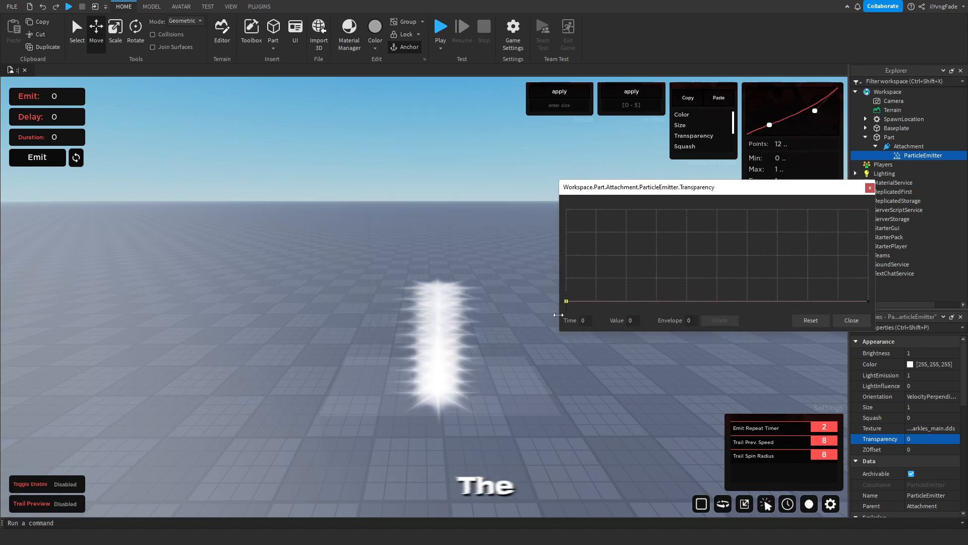
left_click_drag(869, 301, 867, 208)
key("ctrl+z")
left_click_drag(566, 301, 569, 200)
key("ctrl+z")
left_click(860, 320)
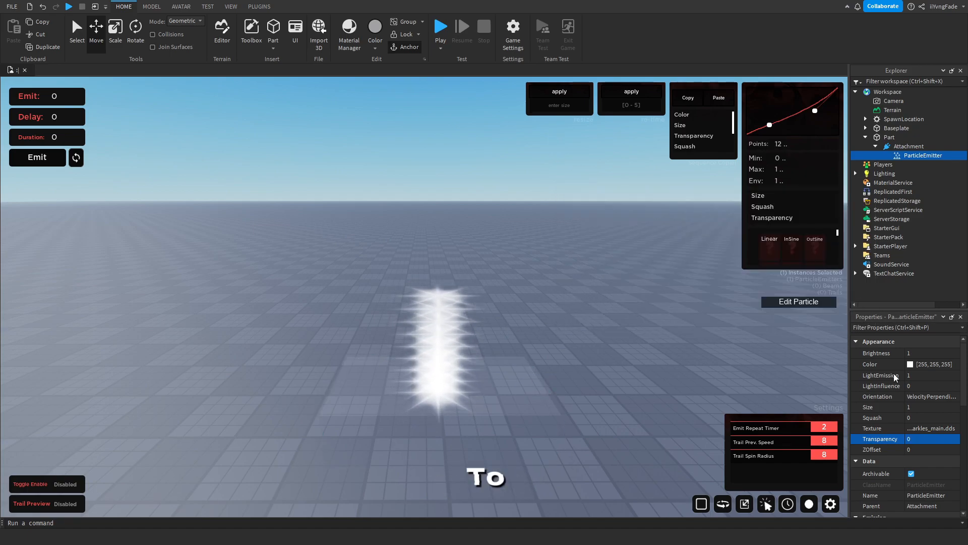
- Set Transparency to 1 and add a middle keypoint with value 0 in its graph so particles fade in and out
left_click(932, 440)
type("1")
key("Return")
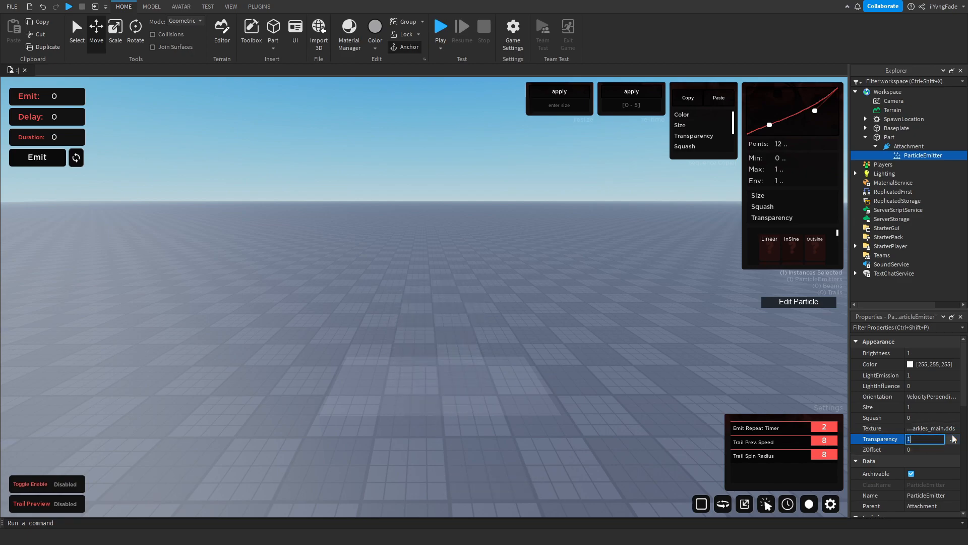
left_click(955, 439)
left_click_drag(485, 219, 485, 320)
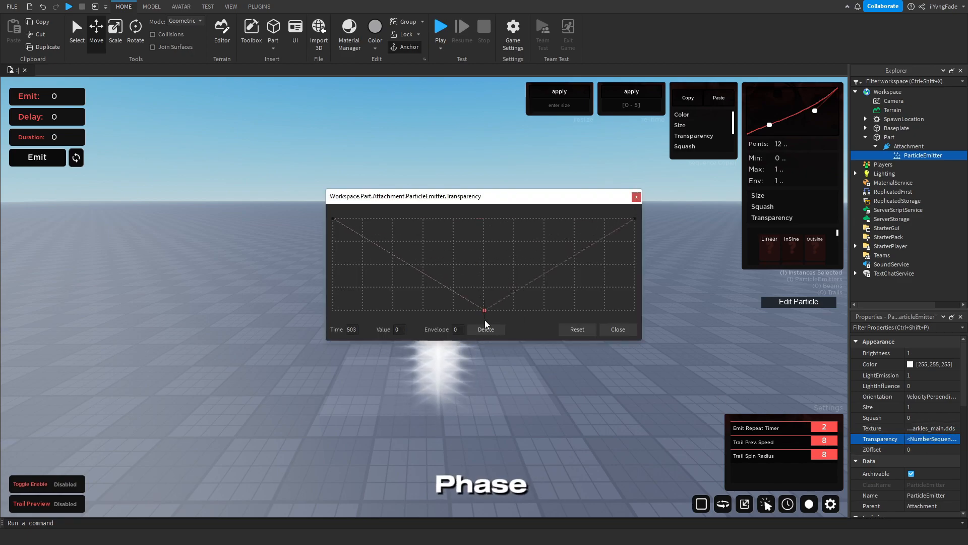
left_click(618, 328)
right_click_drag(491, 284, 486, 284)
right_click_drag(452, 218, 453, 216)
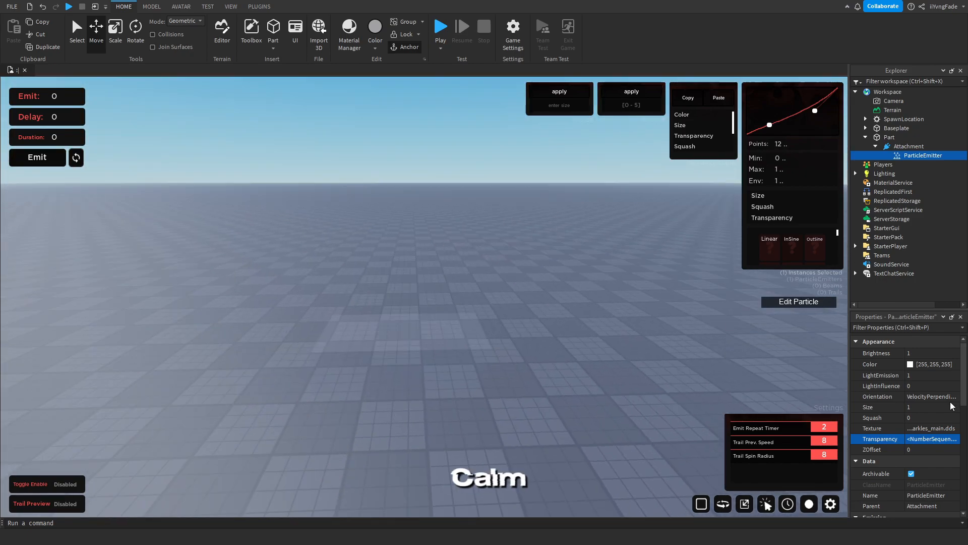
- Set the emitter's Orientation to FacingCamera and its Transparency to 0
left_click(930, 396)
left_click(925, 407)
left_click(909, 443)
type("0")
key("Return")
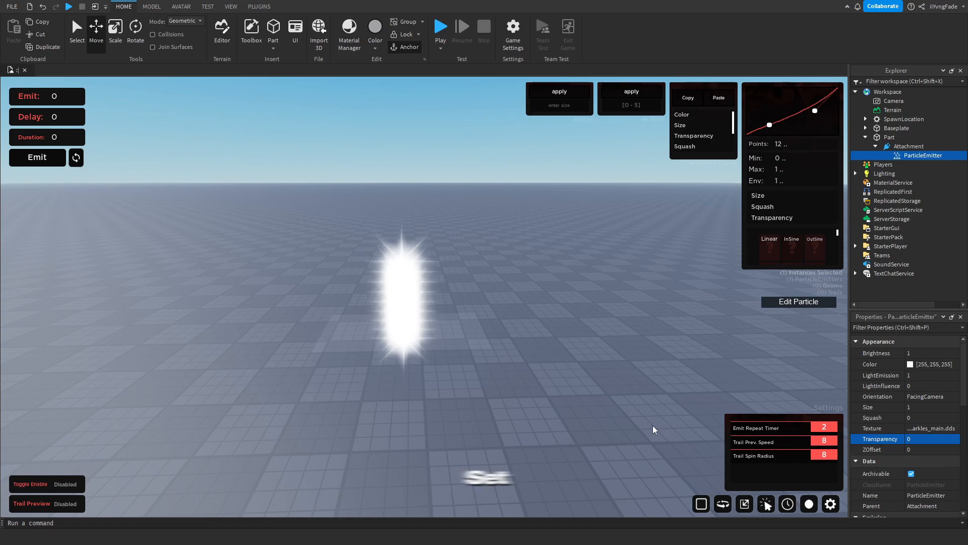
- Set the ParticleEmitter's Color to blue (38, 0, 255)
right_click_drag(470, 375, 466, 336)
scroll(459, 365, "up", 3)
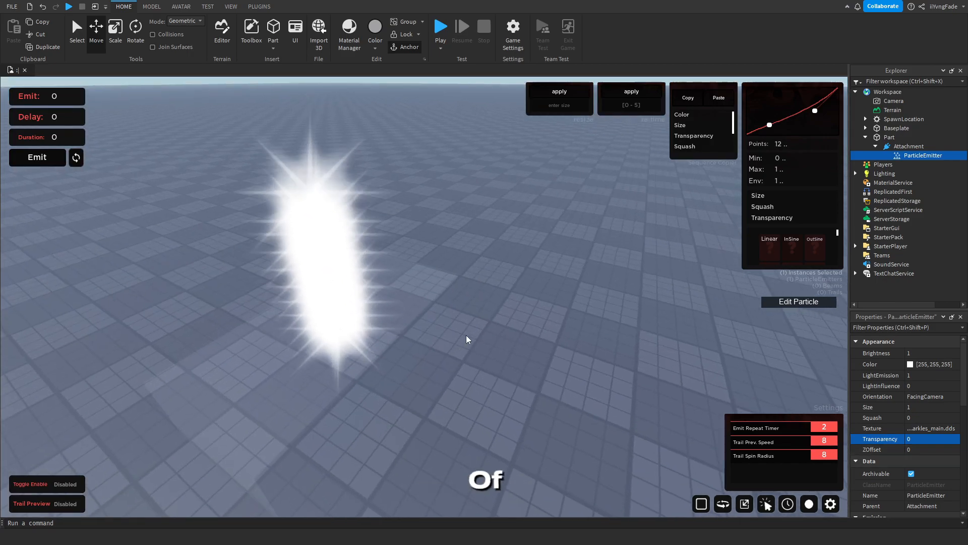
right_click_drag(387, 314, 610, 262)
scroll(610, 262, "down", 3)
left_click(928, 364)
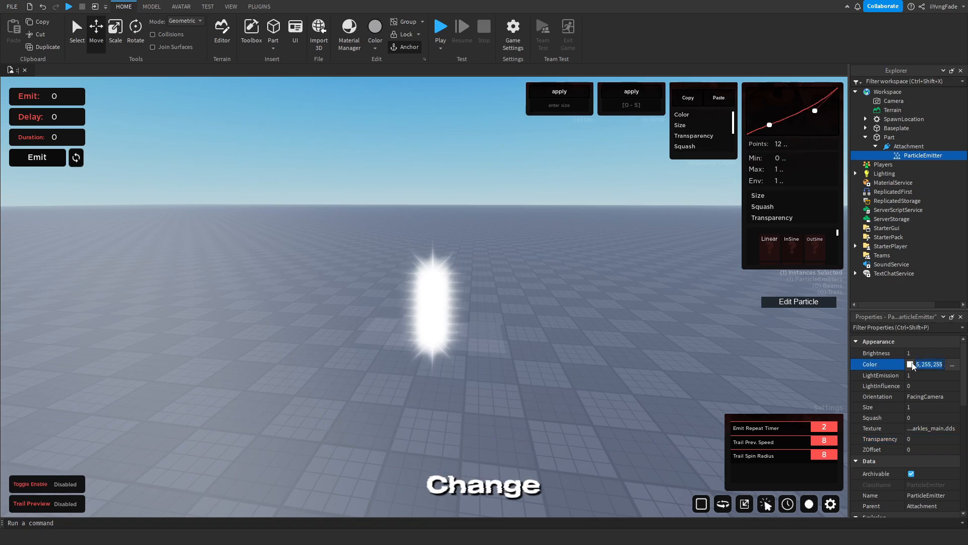
left_click(952, 364)
left_click(681, 267)
left_click_drag(681, 158, 682, 171)
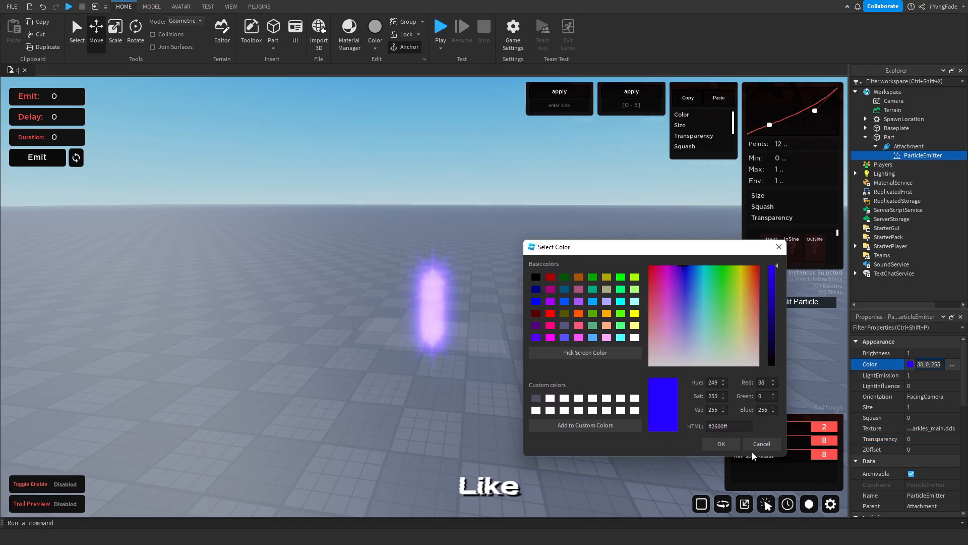
left_click(721, 445)
- Duplicate the blue ParticleEmitter and set the copy's Color to black (0, 0, 0)
right_click_drag(610, 288, 636, 268)
key("ctrl+d")
left_click(928, 363)
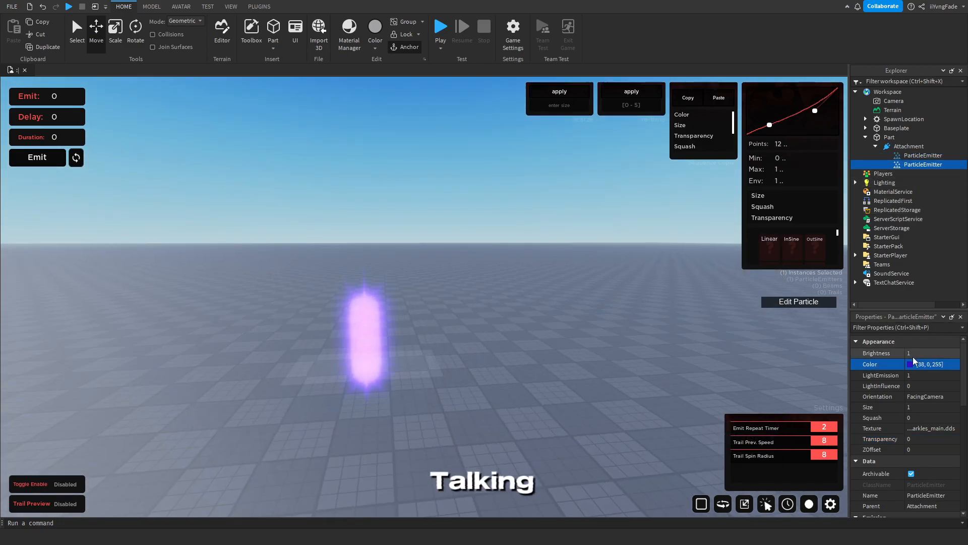
left_click(952, 364)
left_click(600, 274)
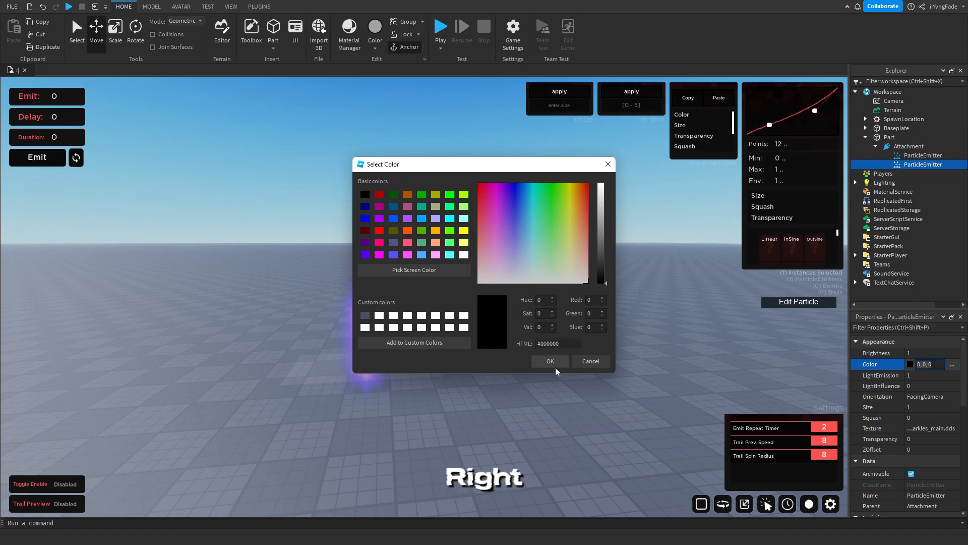
left_click(551, 362)
- Set the black emitter's LightEmission to 0
left_click(922, 375)
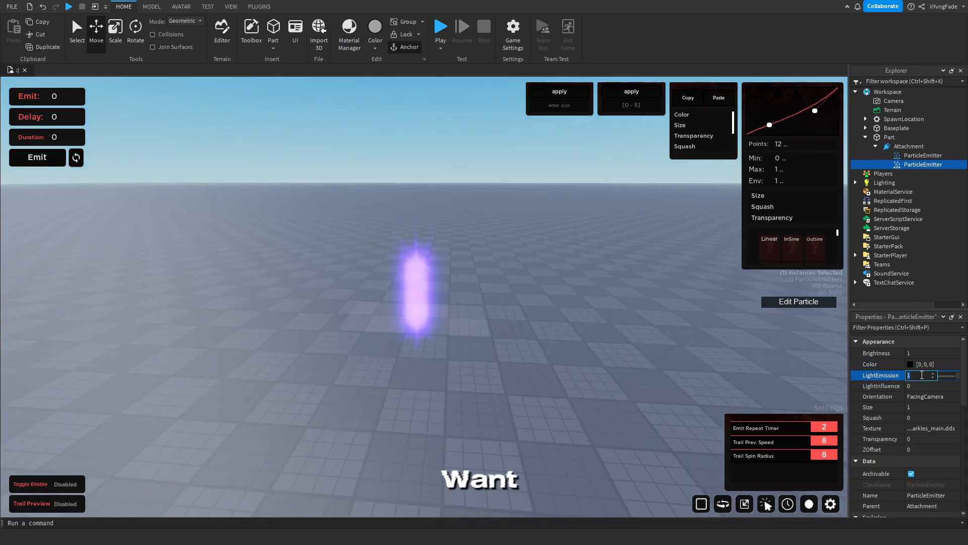
type("0")
key("Return")
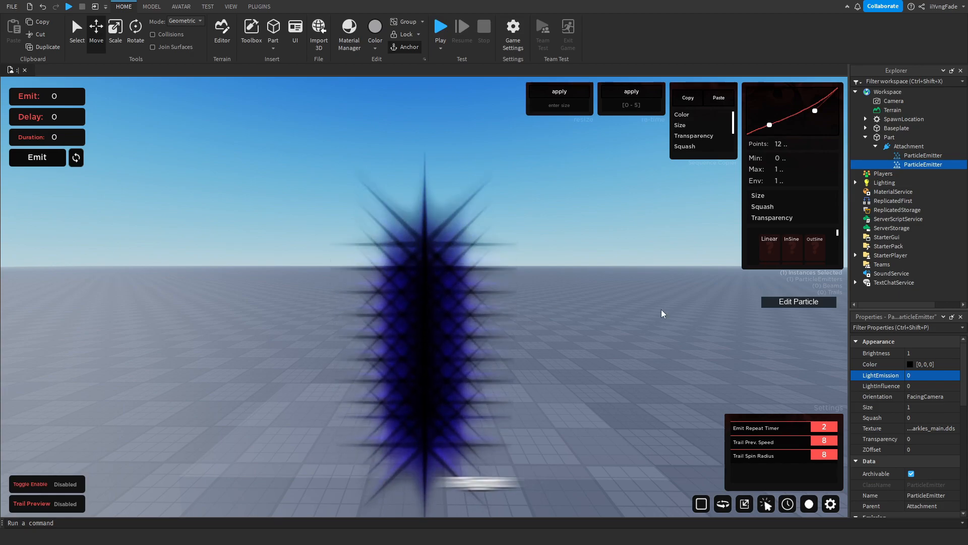
- Try a ZOffset of -0.5 on the black emitter and undo it
left_click(923, 449)
type("-0.5")
key("Return")
right_click_drag(541, 358, 540, 358)
right_click_drag(516, 272, 516, 272)
key("ctrl+z")
- Try a positive ZOffset of .1 on the blue emitter and undo it
left_click(916, 154)
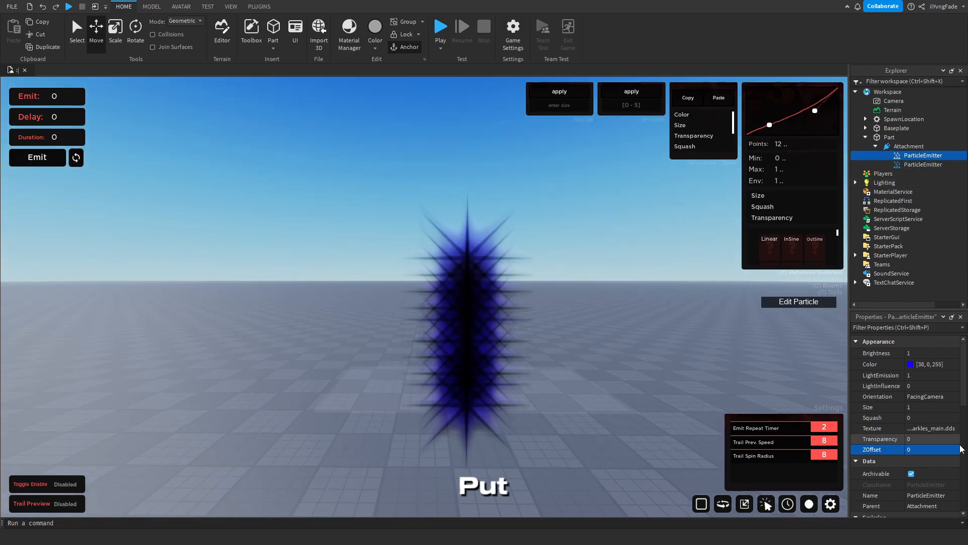
left_click(920, 450)
type(".1")
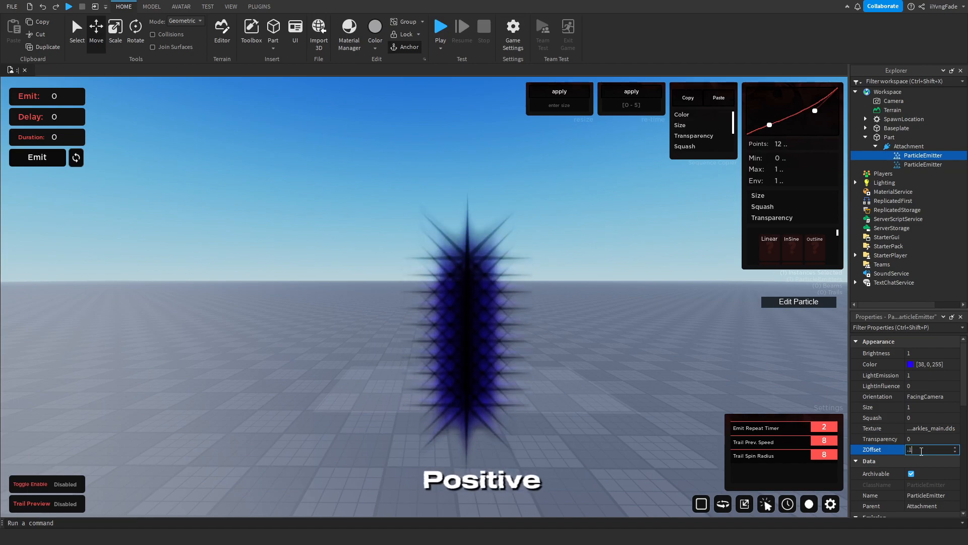
type("1")
key("Return")
key("ctrl+z")
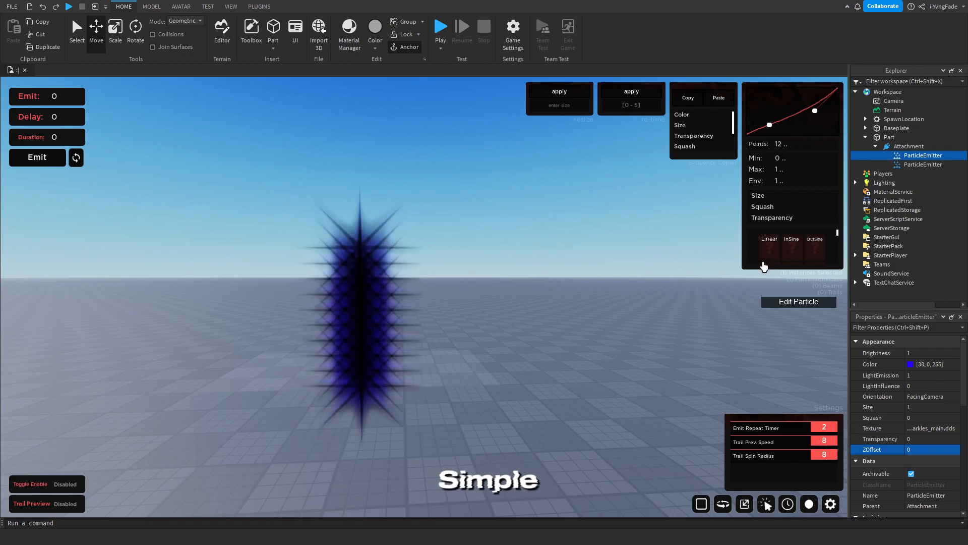
- Delete the blue ParticleEmitter and set the remaining emitter's Color to white (255, 255, 255)
key("Delete")
double_click(923, 155)
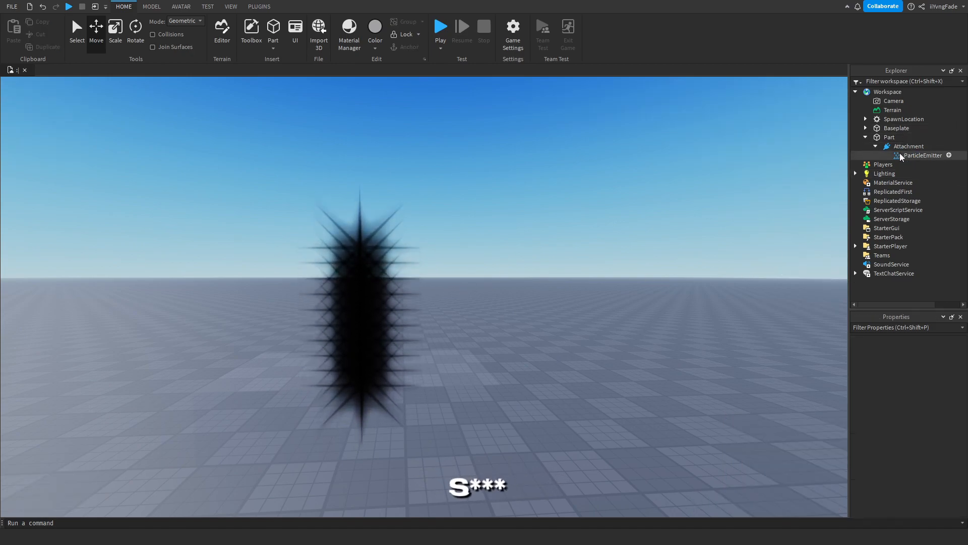
left_click(912, 356)
left_click(910, 365)
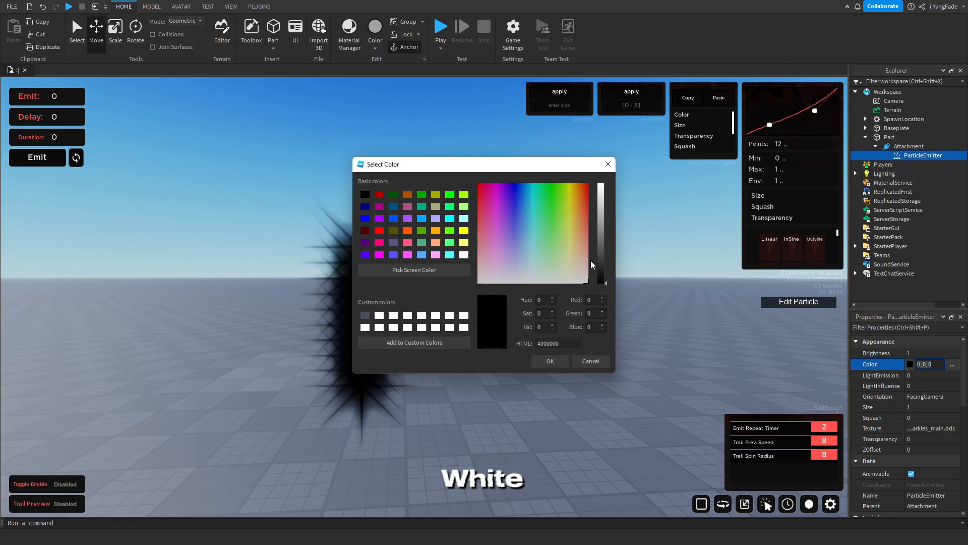
left_click_drag(602, 222, 607, 113)
left_click(552, 364)
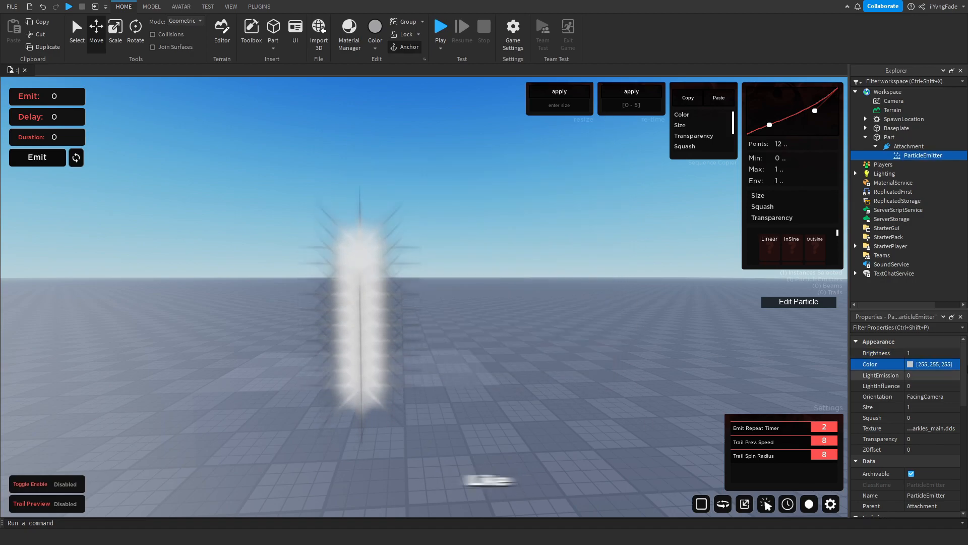
- Set the remaining white emitter's LightEmission to 1
left_click(934, 376)
type("1")
key("Return")
- Find the Lifetime property in the Emission section and expand it to inspect its Min and Max values
mouse_move(643, 355)
right_mouse_down()
mouse_move(636, 367)
mouse_move(626, 346)
mouse_move(656, 348)
right_mouse_up()
scroll(874, 407, "down", 3)
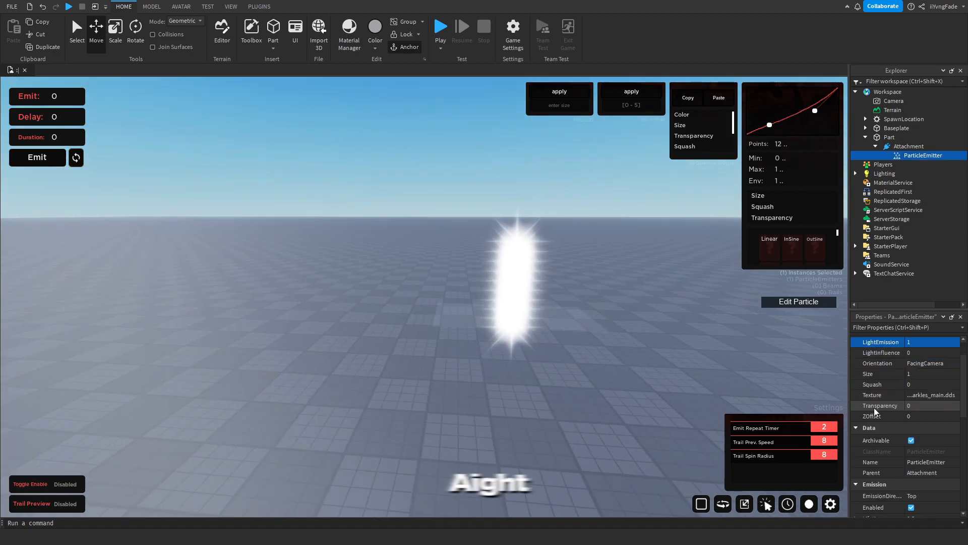
scroll(926, 416, "down", 3)
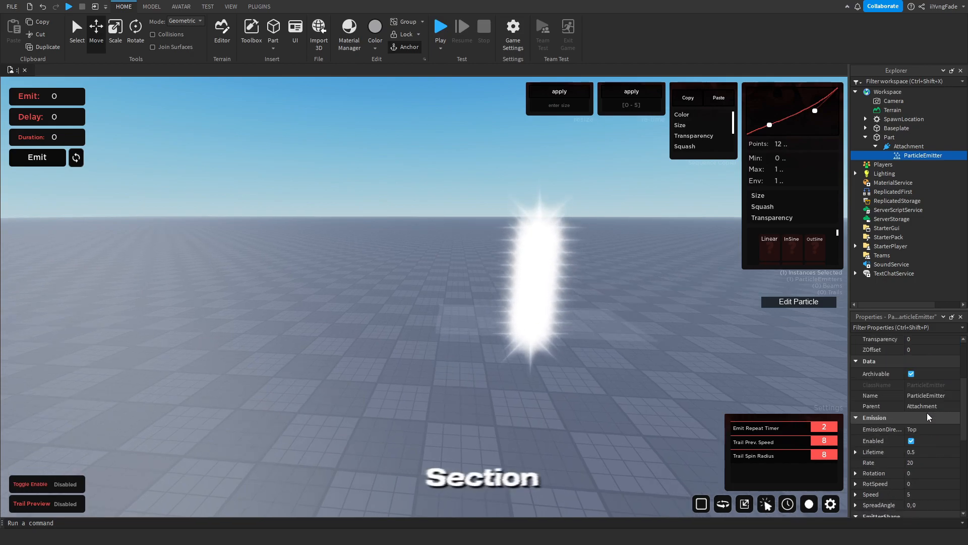
scroll(918, 417, "down", 3)
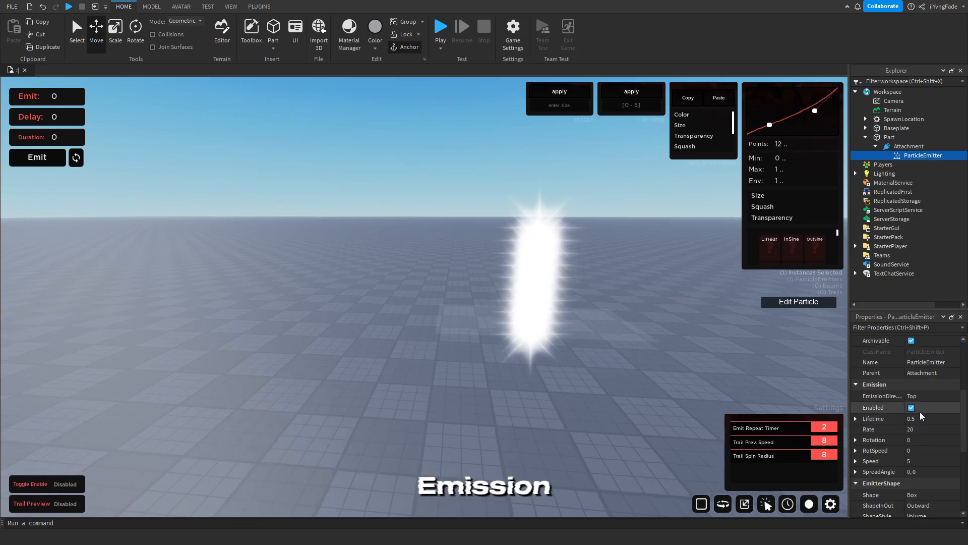
left_click(914, 420)
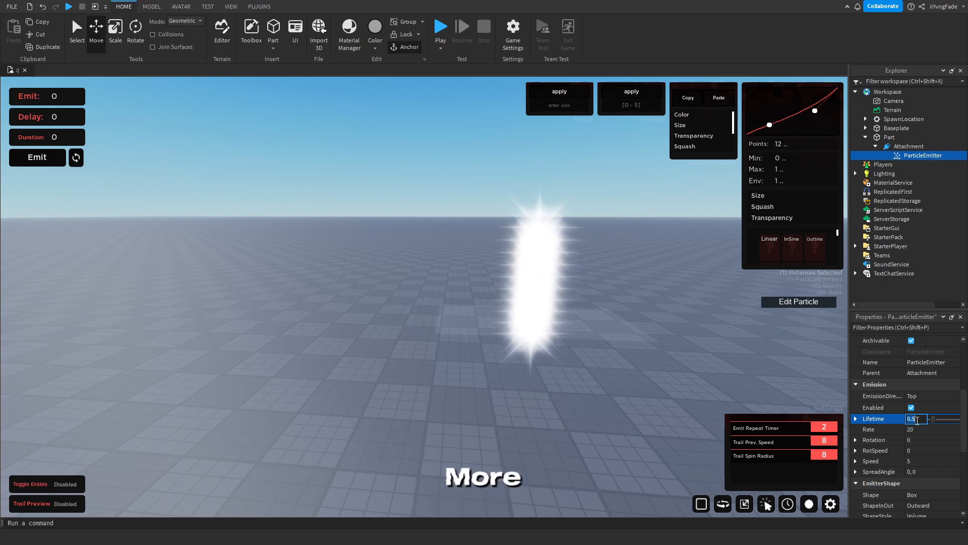
right_click_drag(710, 407, 726, 401)
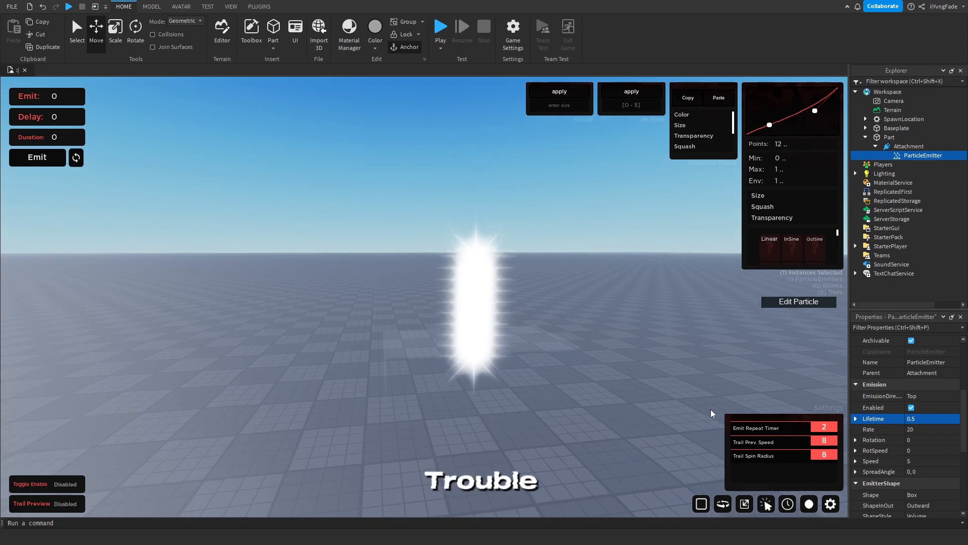
scroll(529, 305, "up", 5)
left_click(917, 418)
left_click(854, 420)
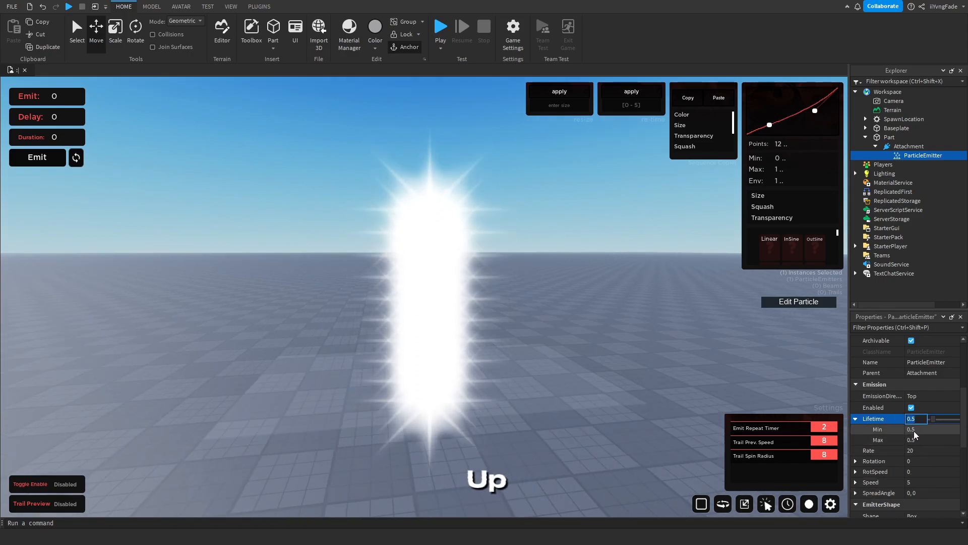
- Collapse the Lifetime range and set Lifetime to 0.5
right_click_drag(802, 429, 800, 436)
scroll(800, 435, "down", 5)
left_click(855, 419)
type("w")
key("BackSpace")
type("0.5")
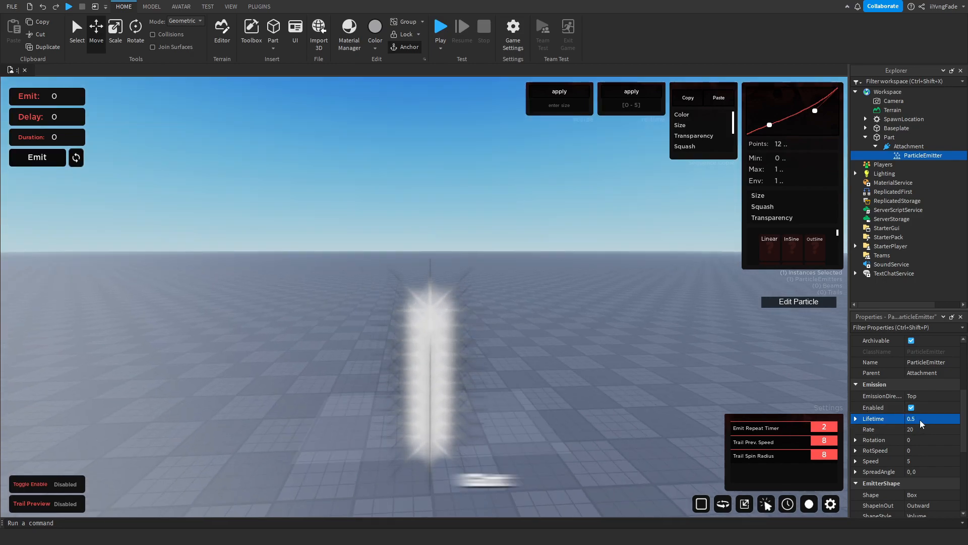
- Set the emitter's Lifetime to a range of 0.5 to 1 and view the particles
key("Return")
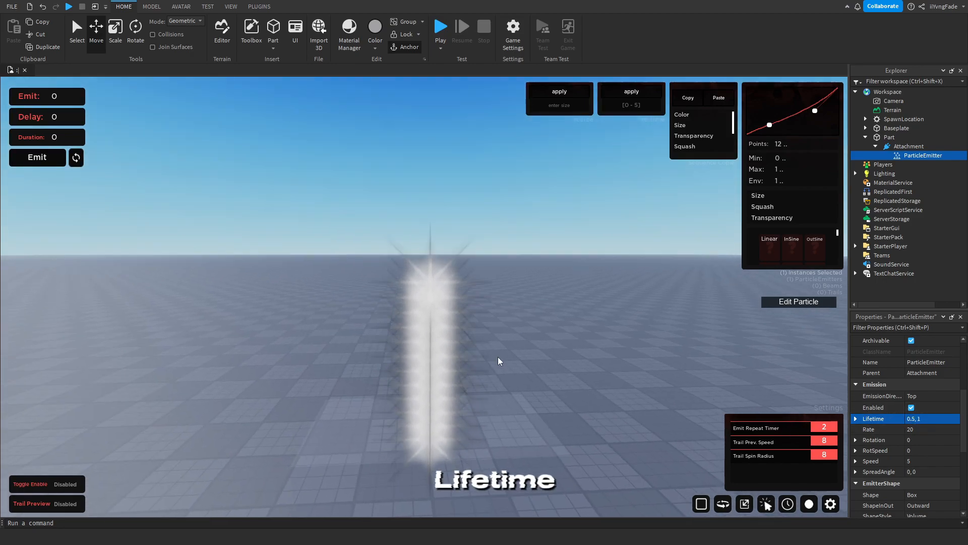
scroll(483, 348, "up", 2)
mouse_move(483, 340)
right_mouse_down()
mouse_move(480, 325)
mouse_move(471, 331)
right_mouse_up()
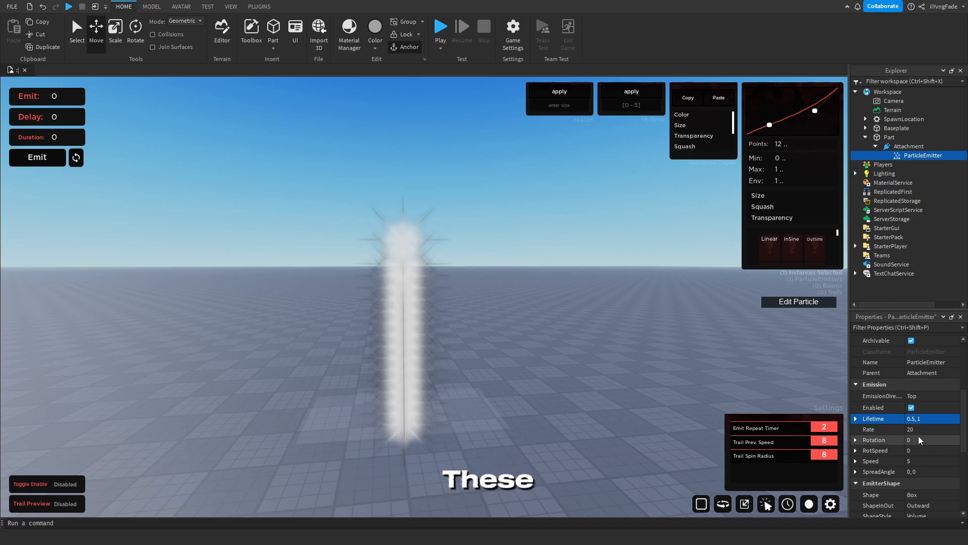
right_click_drag(753, 412, 740, 413)
- Try an emission Rate of 85, view the denser particles, and undo the change
left_click(919, 429)
right_click_drag(574, 348, 583, 284)
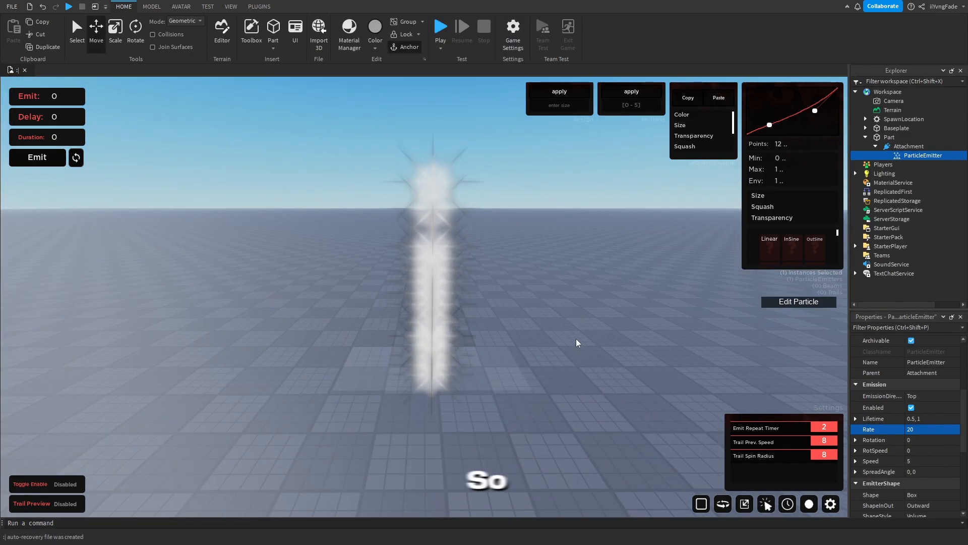
type("85")
key("Return")
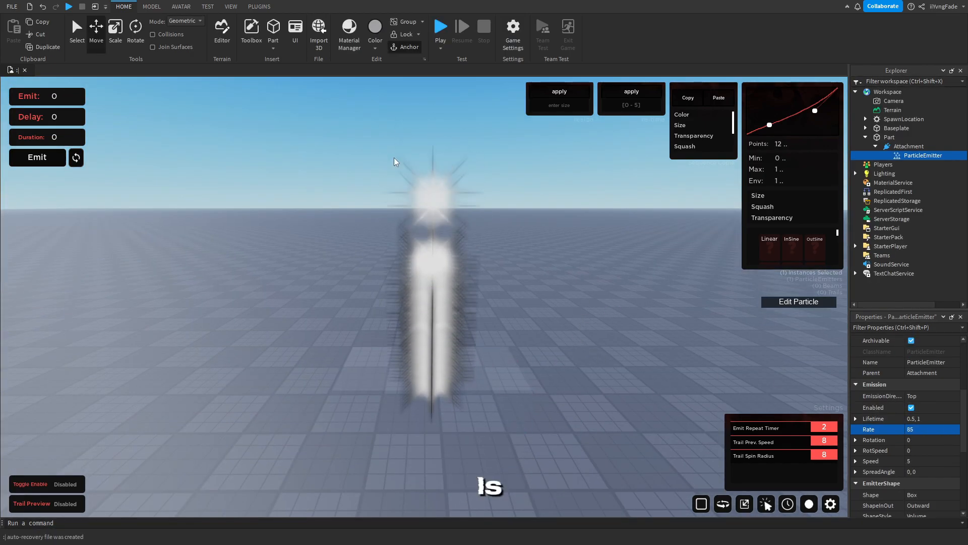
right_click_drag(473, 285, 482, 274)
key("ctrl+z")
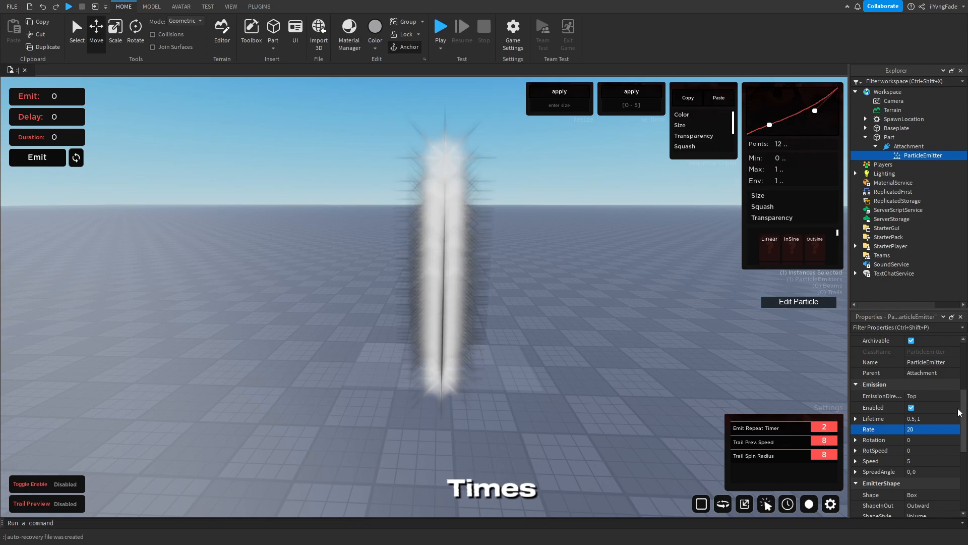
- Set the emitter's Rotation to a range of -360 to 360
left_click(924, 444)
type("360,")
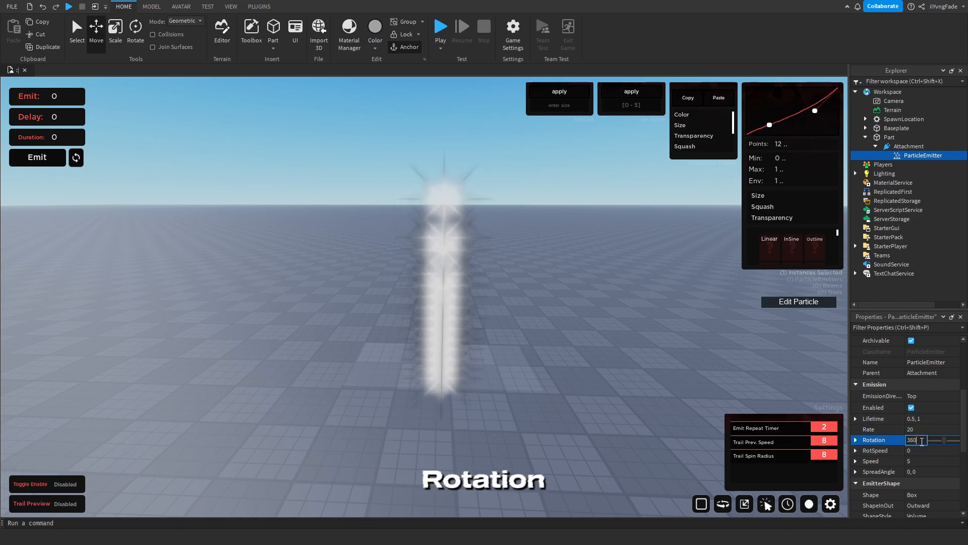
type("-360")
key("Return")
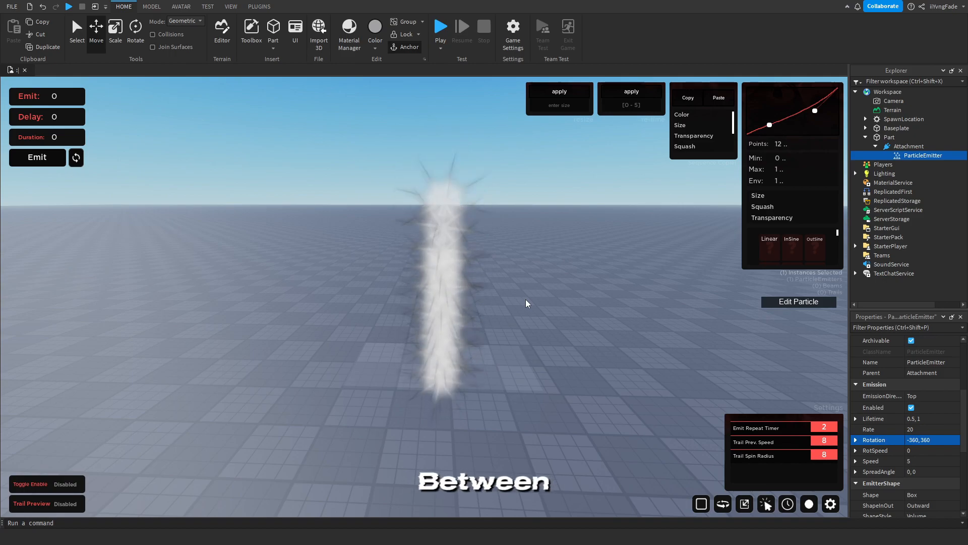
- Inspect the Rotation property's Min and Max values, collapse the range, and reset Rotation to 0
left_click(930, 440)
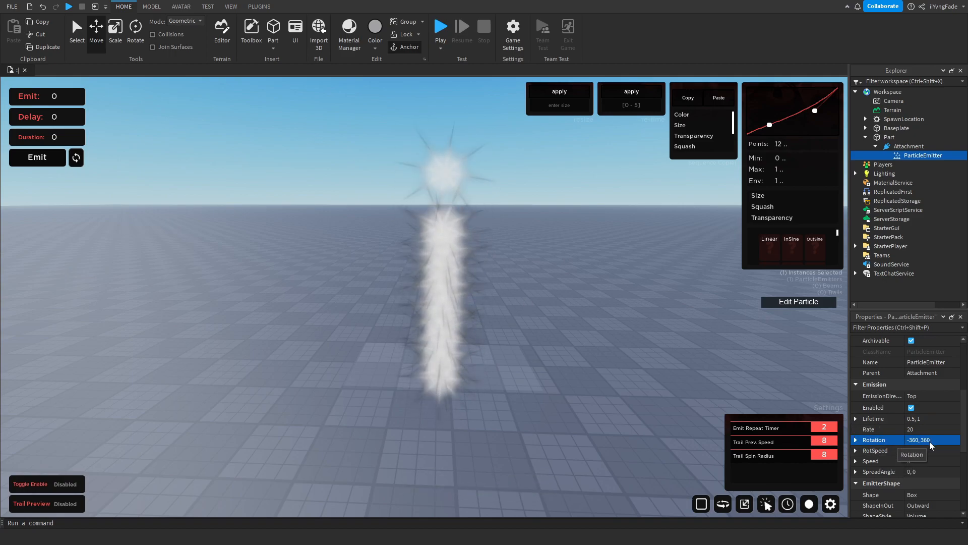
type("-50")
type("0")
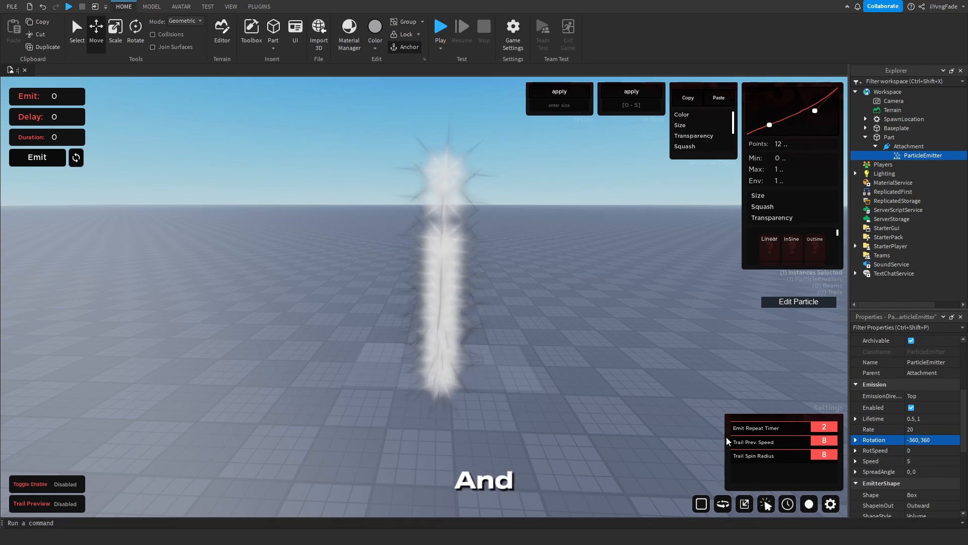
left_click(856, 440)
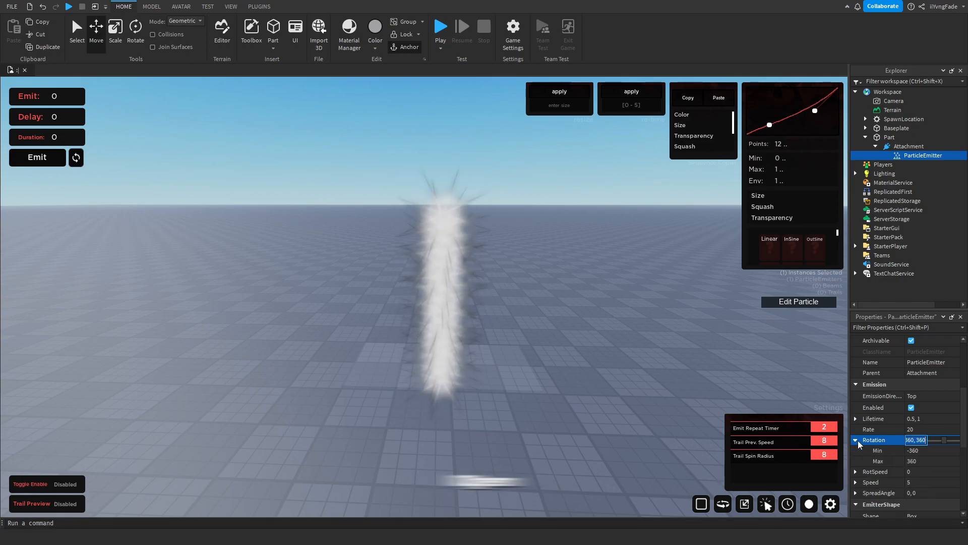
left_click(855, 441)
left_click(912, 440)
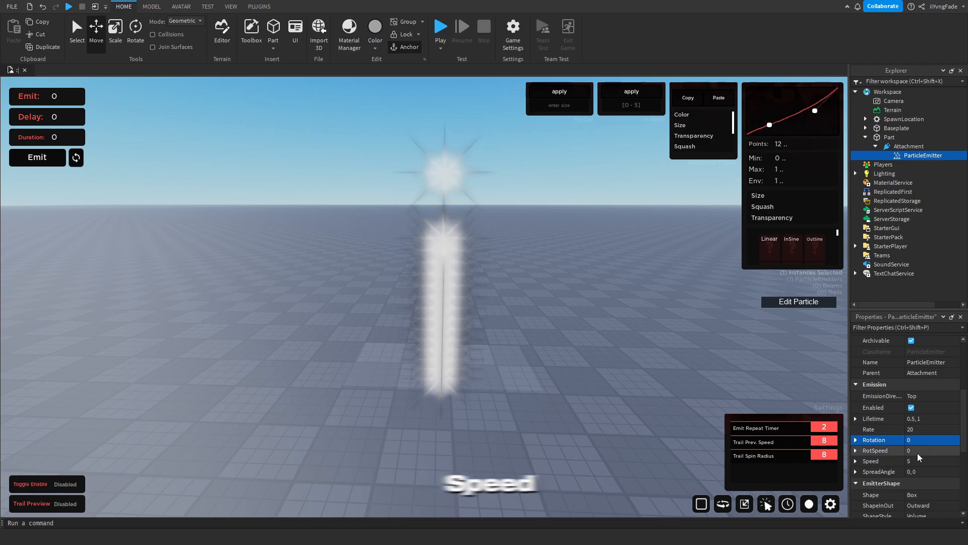
- Set the emitter's Speed to a range of 5 to 85 and compare it with a fixed Speed of 85
left_click(913, 459)
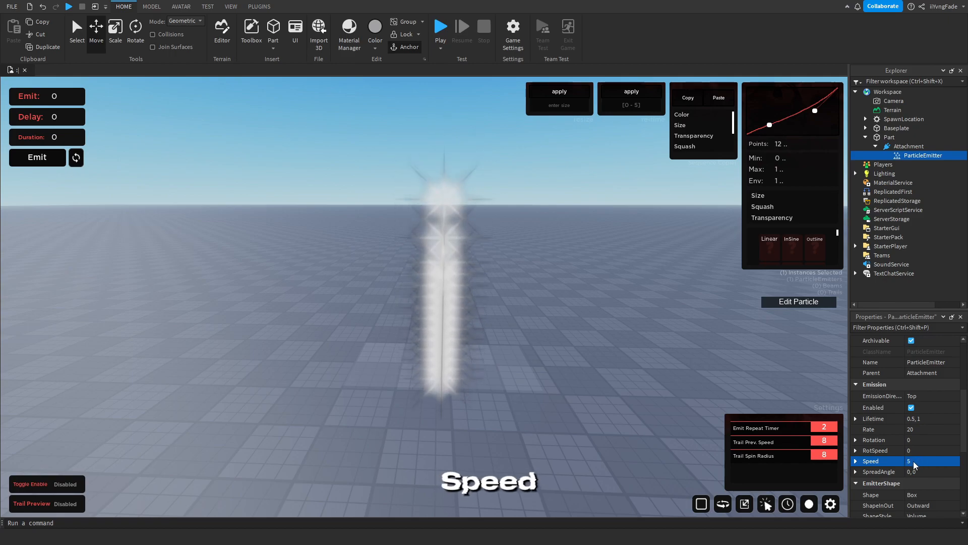
type(",85")
key("Return")
right_click_drag(636, 348, 637, 348)
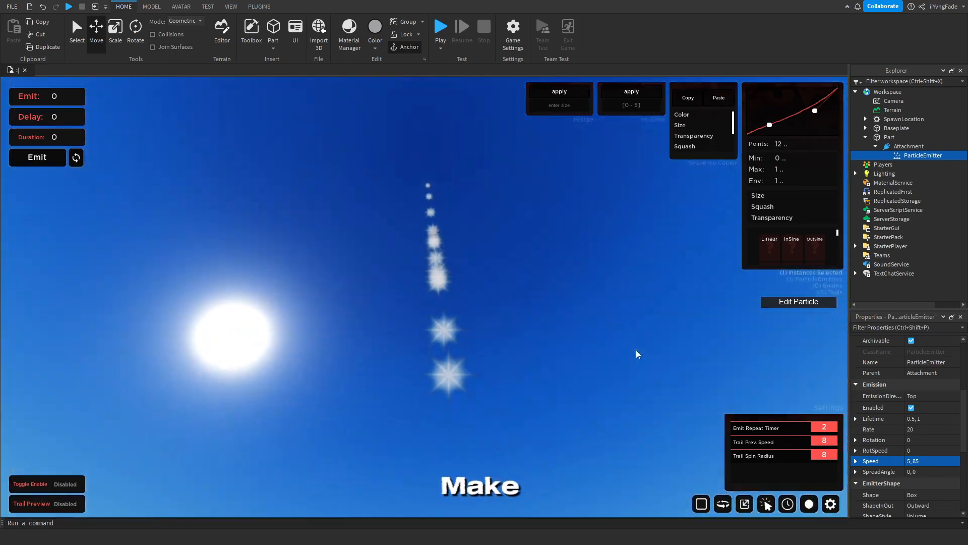
right_click_drag(474, 379, 474, 374)
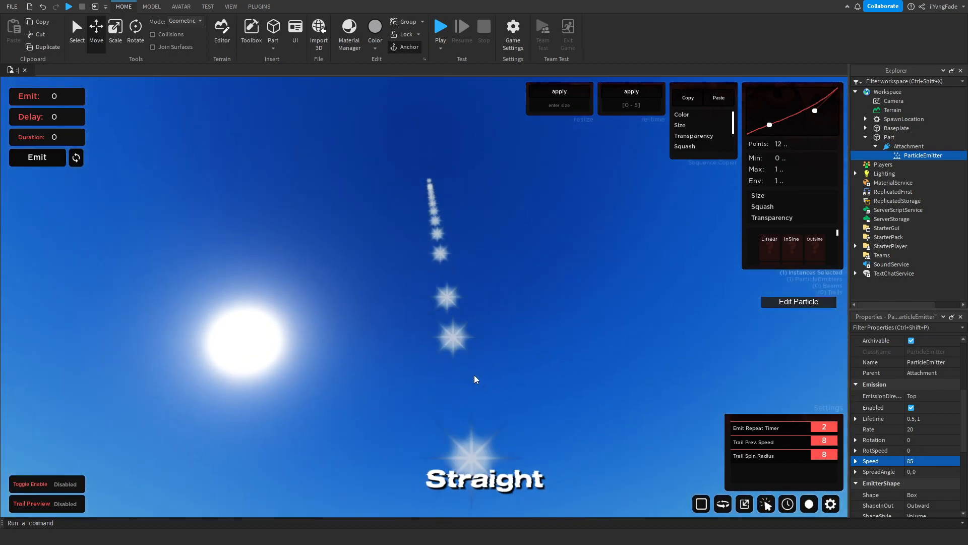
right_click_drag(408, 241, 408, 241)
right_click_drag(407, 361, 407, 362)
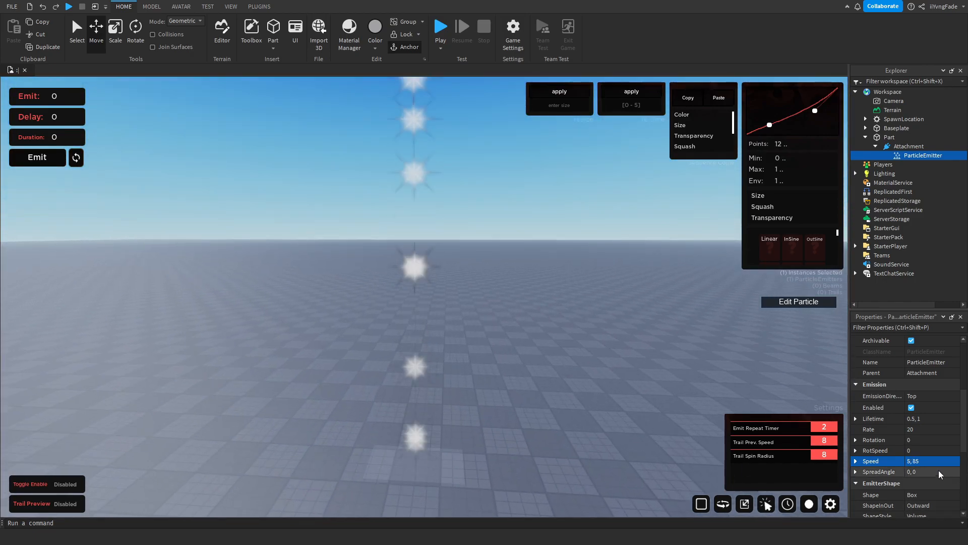
- Set the emitter's Speed back to a fixed value of 5
left_click(928, 461)
type("5")
key("Return")
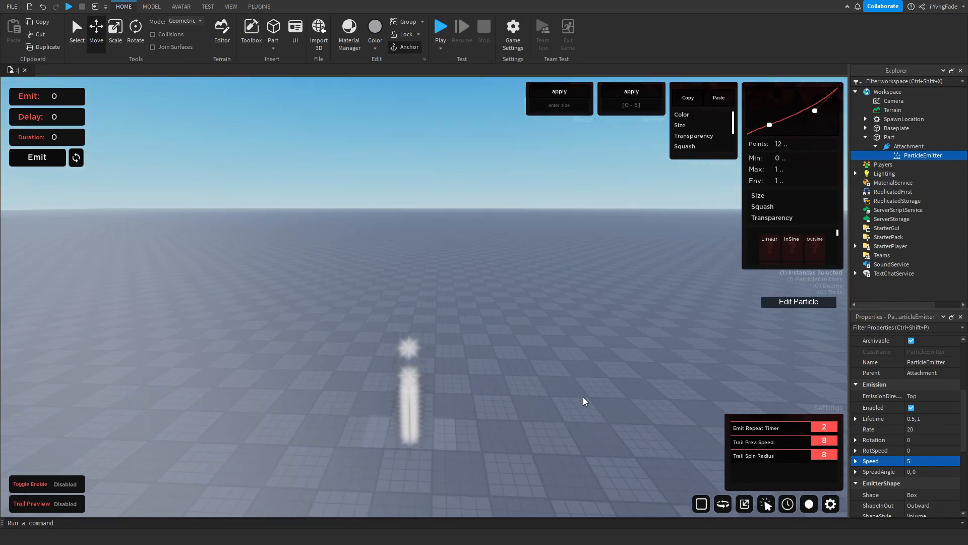
- Set the emitter's Orientation to VelocityPerpendicular, view the particles up close, and keep the ParticleEmitter selected
scroll(953, 428, "up", 1)
scroll(938, 399, "up", 2)
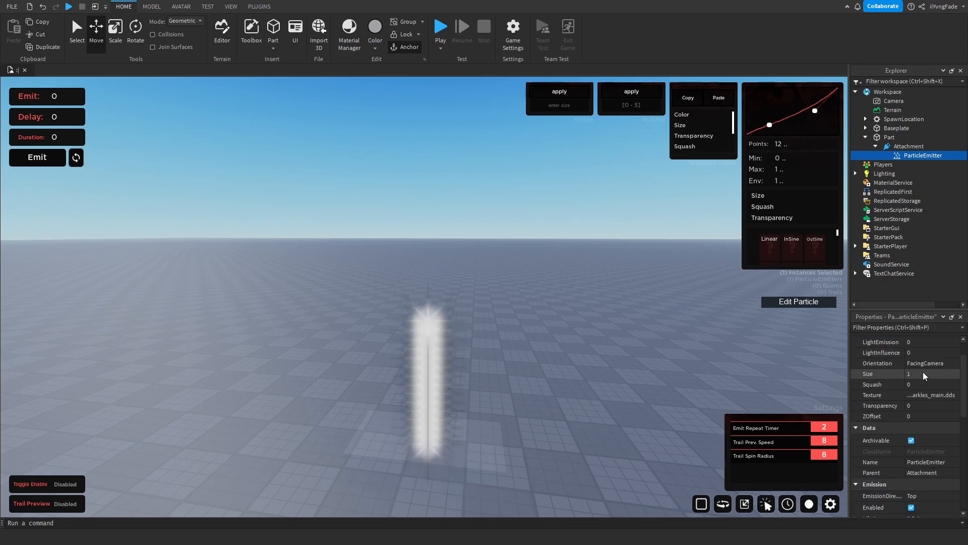
left_click(924, 362)
left_click(925, 394)
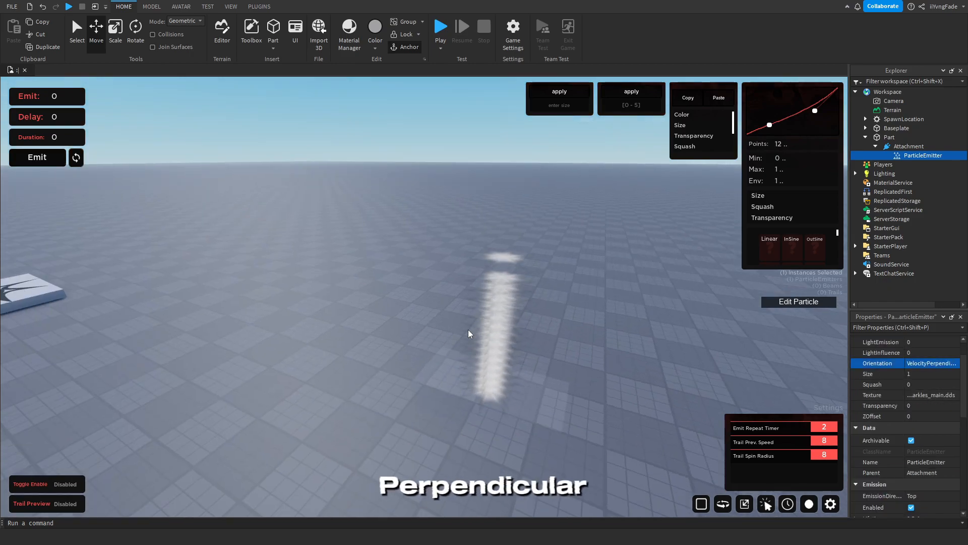
left_click(475, 357)
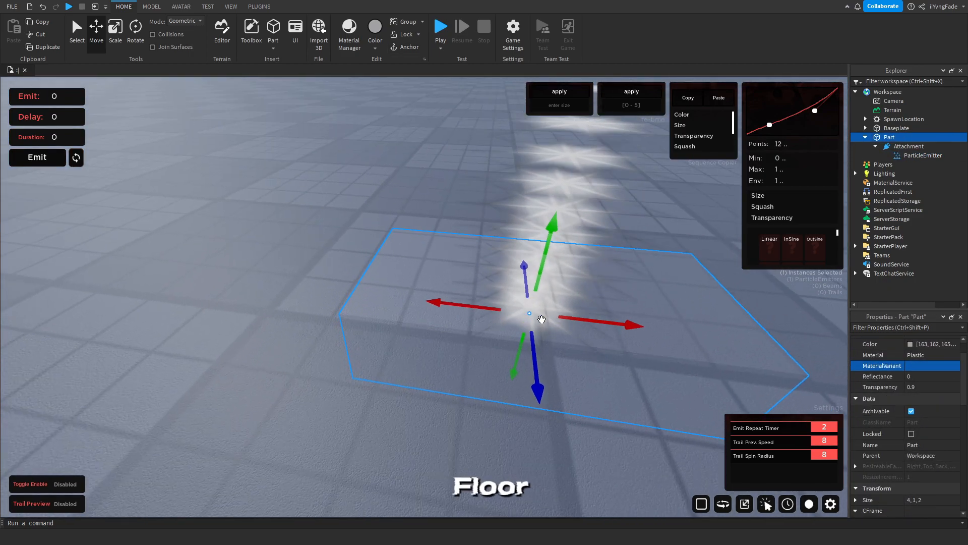
left_click(906, 155)
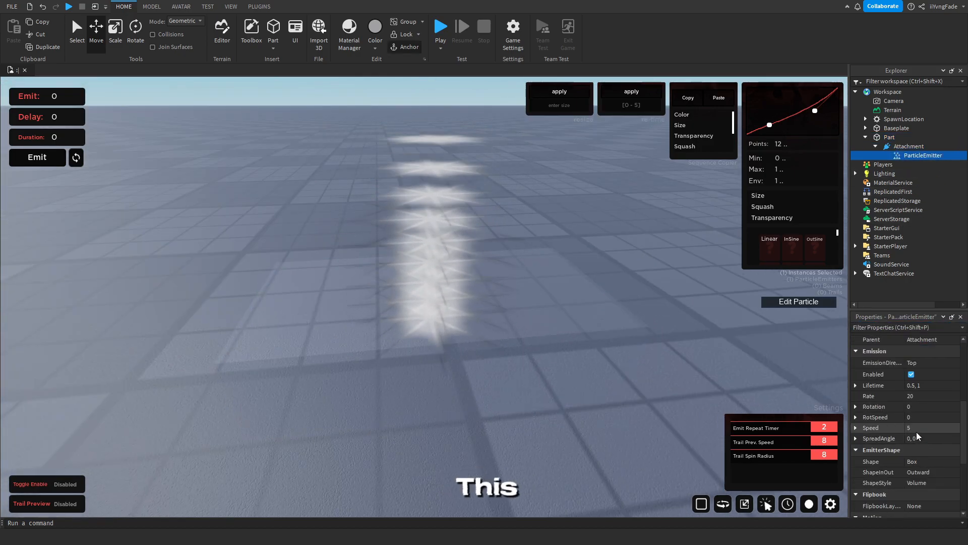
- Try a Speed of 0, and set the emitter's Speed to 0.001
key("Return")
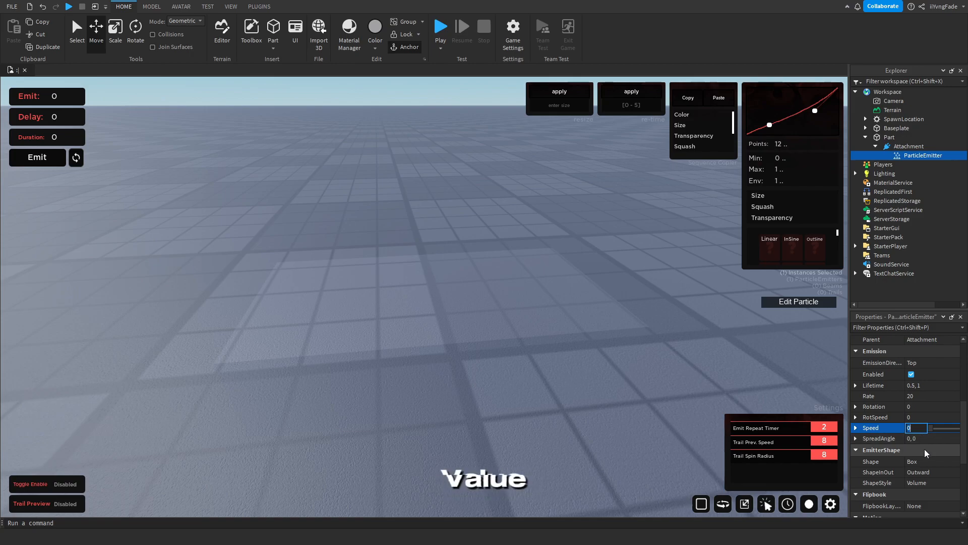
type("1")
key("Return")
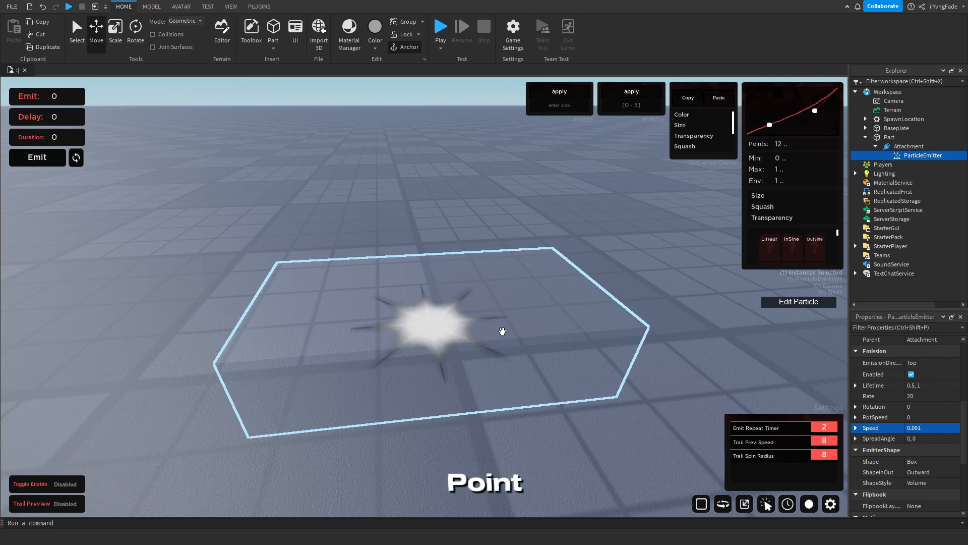
- Examine the flat, nearly motionless particle from above, from the side and from different distances
right_click_drag(520, 315, 519, 314)
scroll(520, 315, "down", 4)
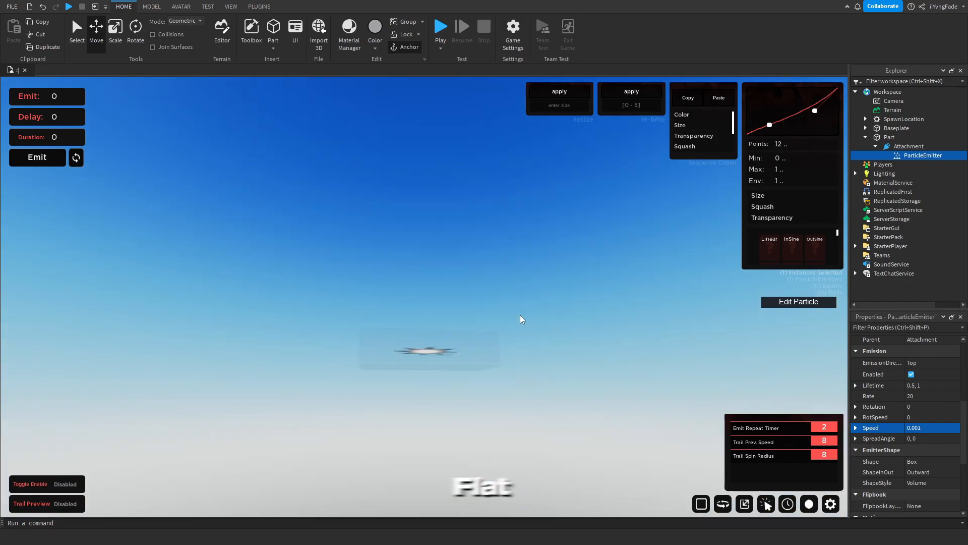
scroll(442, 358, "up", 5)
right_click_drag(441, 357, 442, 358)
scroll(442, 358, "down", 5)
right_click_drag(453, 307, 449, 310)
scroll(451, 310, "up", 4)
scroll(448, 311, "down", 3)
right_click_drag(510, 390, 509, 391)
- Undo the recent Orientation and Speed changes and set the emitter's Speed to 5
key("ctrl+z")
key("ctrl+z")
key("ctrl+z")
key("ctrl+z")
scroll(908, 404, "up", 3)
scroll(917, 418, "up", 2)
left_click(913, 429)
type("5")
key("Return")
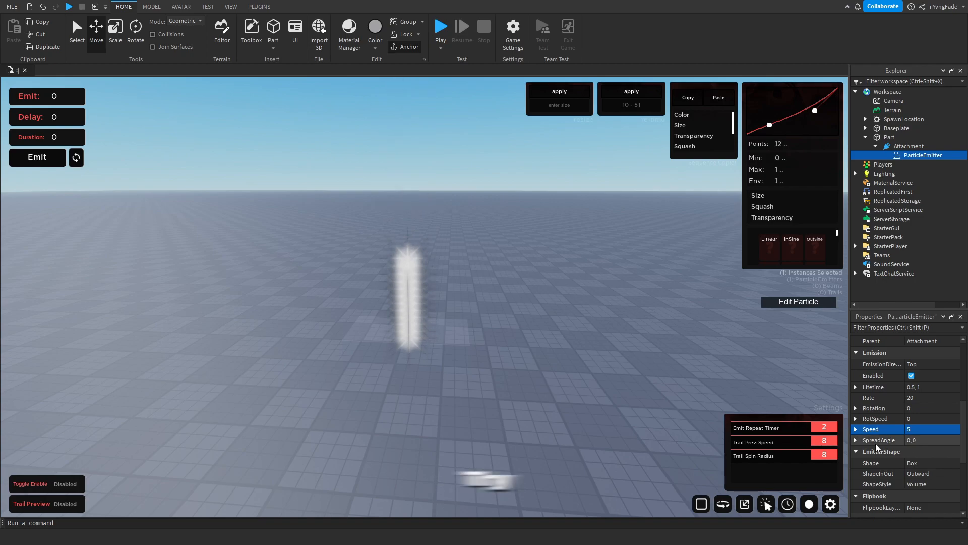
- Set the emitter's SpreadAngle to 25, -25
right_click_drag(783, 407, 783, 406)
scroll(782, 406, "up", 3)
key("Return")
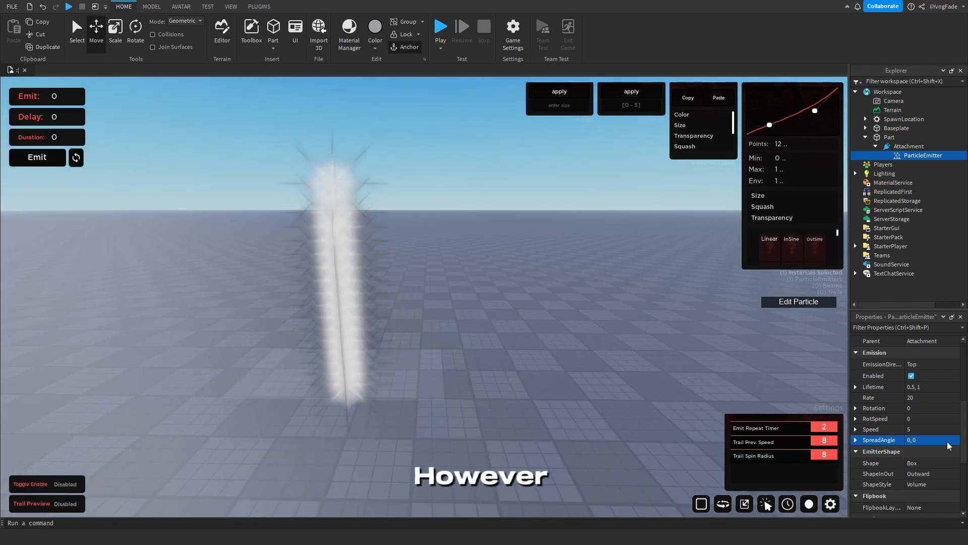
type("25, -25")
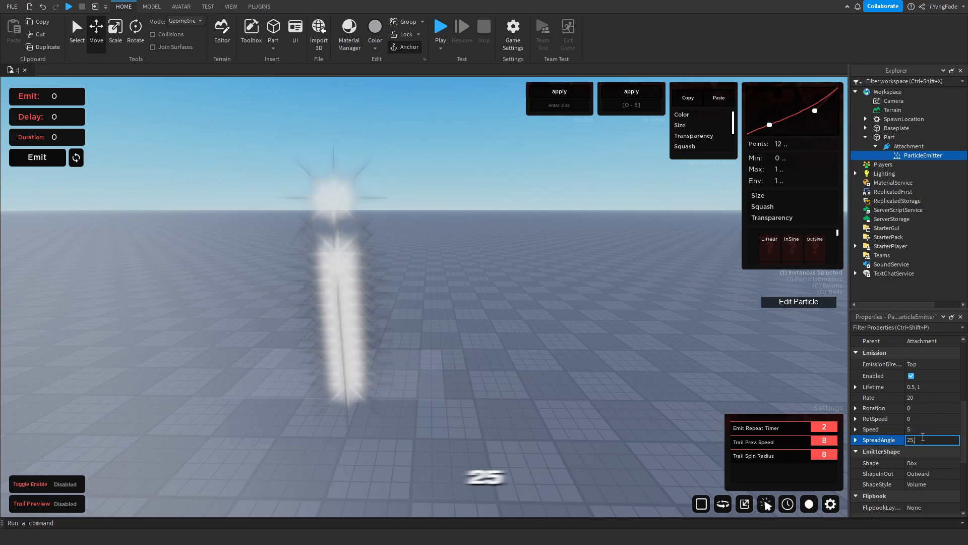
key("Return")
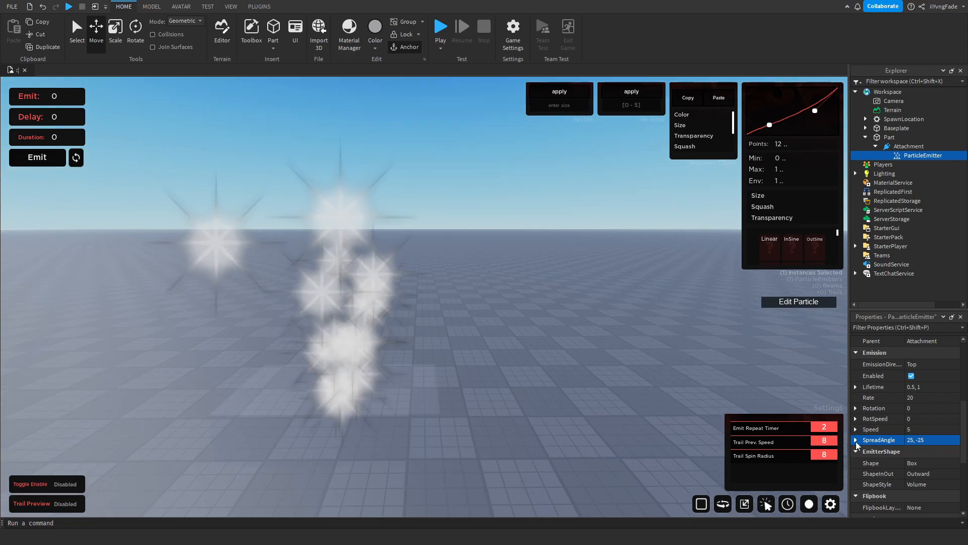
- Expand SpreadAngle into its X and Y values and turn on the Edit Particle preview of the emission paths
left_click(856, 440)
right_click_drag(713, 368, 713, 368)
left_click(795, 301)
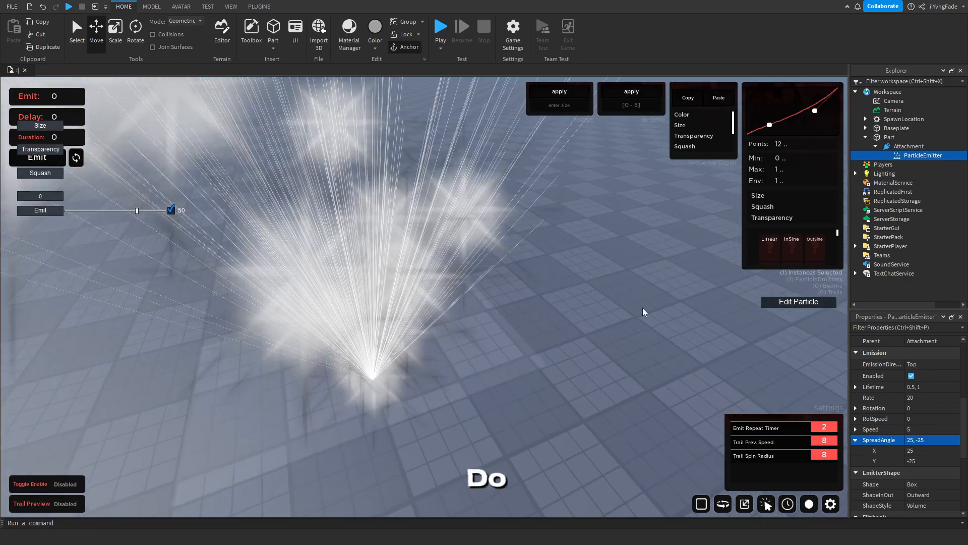
- Set the Y value of the emitter's SpreadAngle to 0
left_click(933, 460)
type("0")
key("Return")
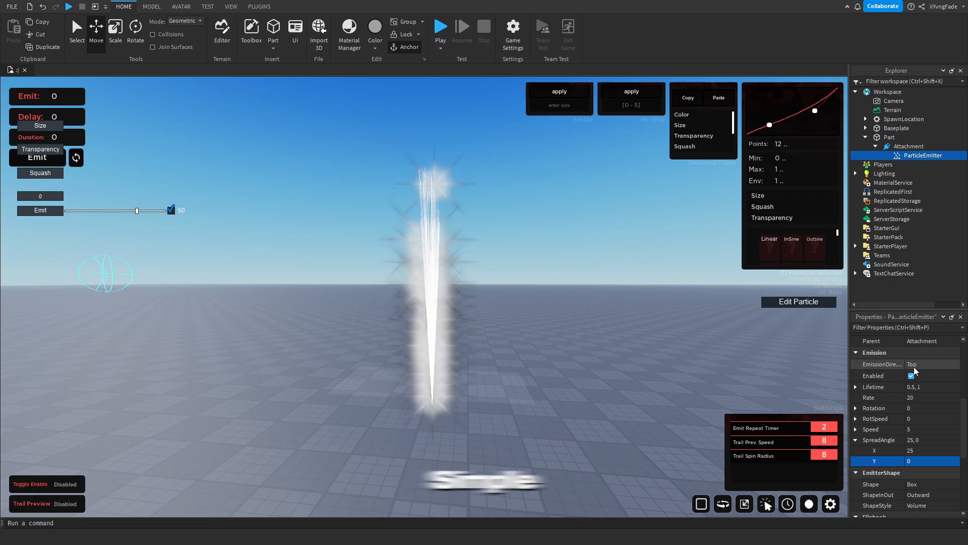
- Set the SpreadAngle's X value to 0 and switch EmissionDirection to Front and then to Back
left_click(922, 364)
left_click(915, 378)
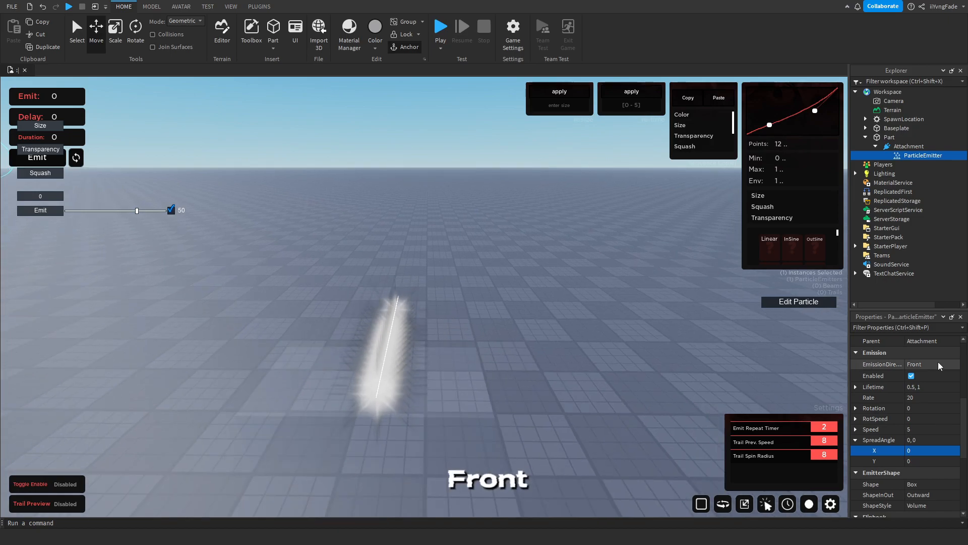
left_click(921, 364)
left_click(915, 376)
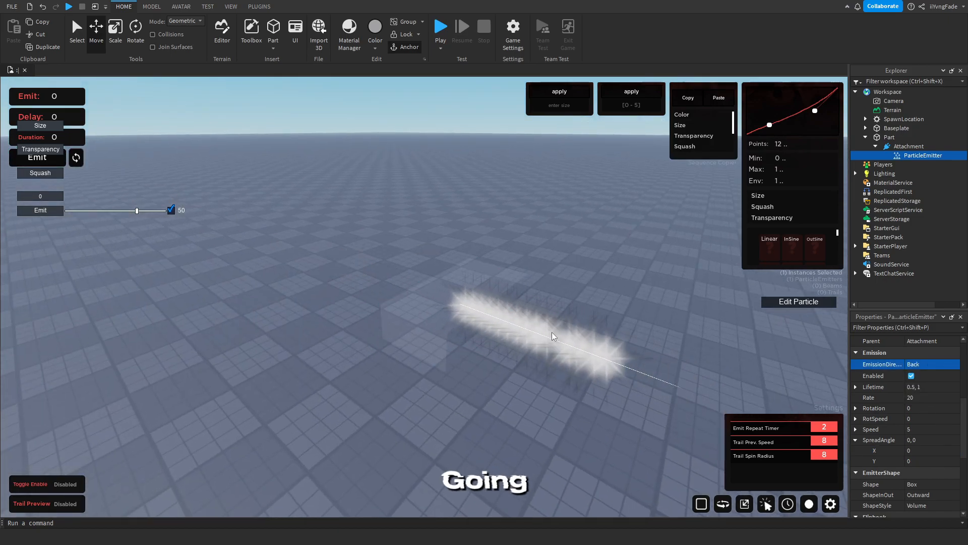
- Switch the emitter's EmissionDirection to Front, then Back, then Left
left_click(922, 364)
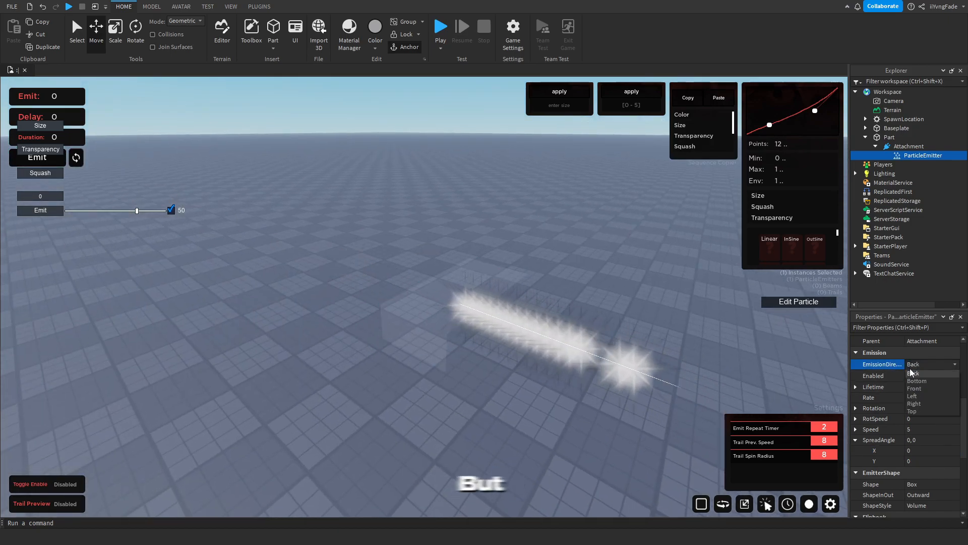
left_click(913, 388)
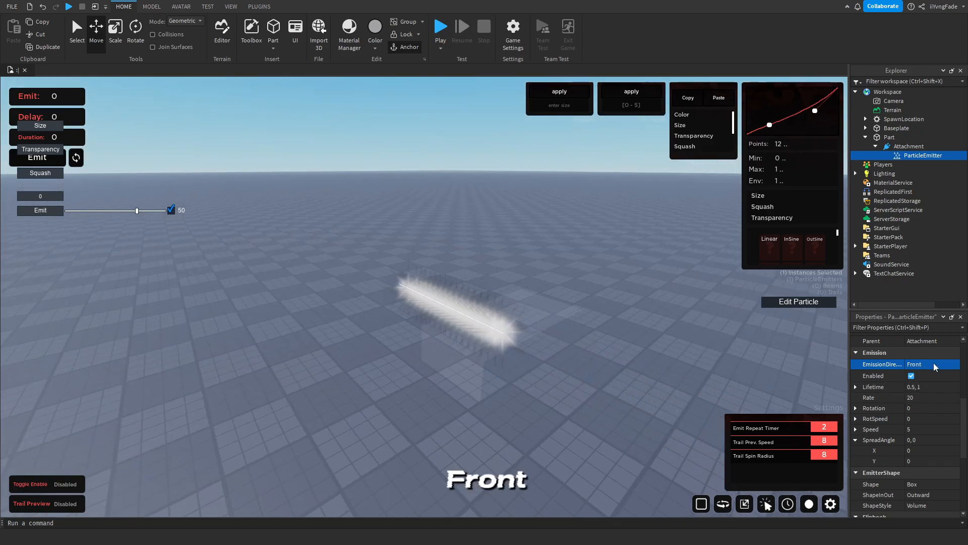
left_click(933, 364)
left_click(930, 374)
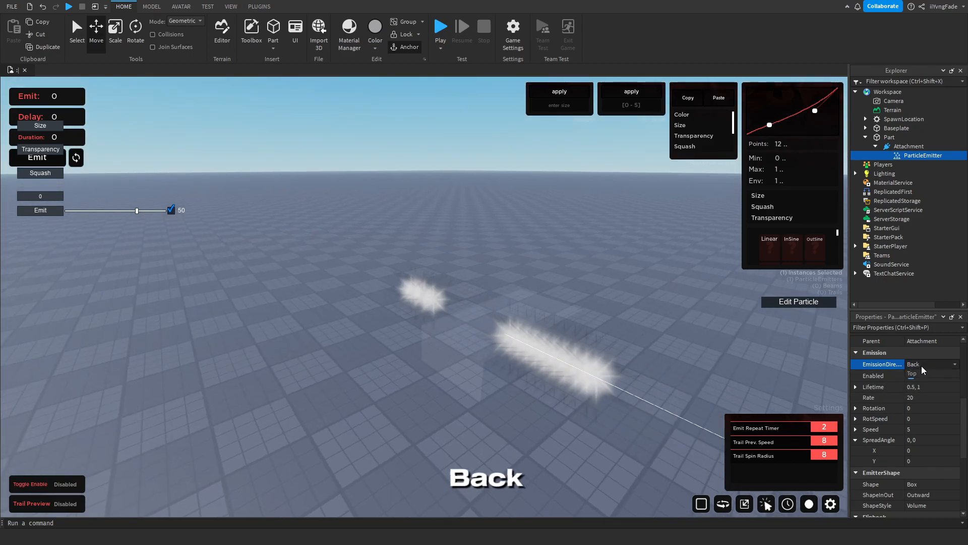
left_click(922, 365)
left_click(919, 394)
- Set the EmissionDirection to Right and then to Top, and collapse the SpreadAngle values
left_click(922, 363)
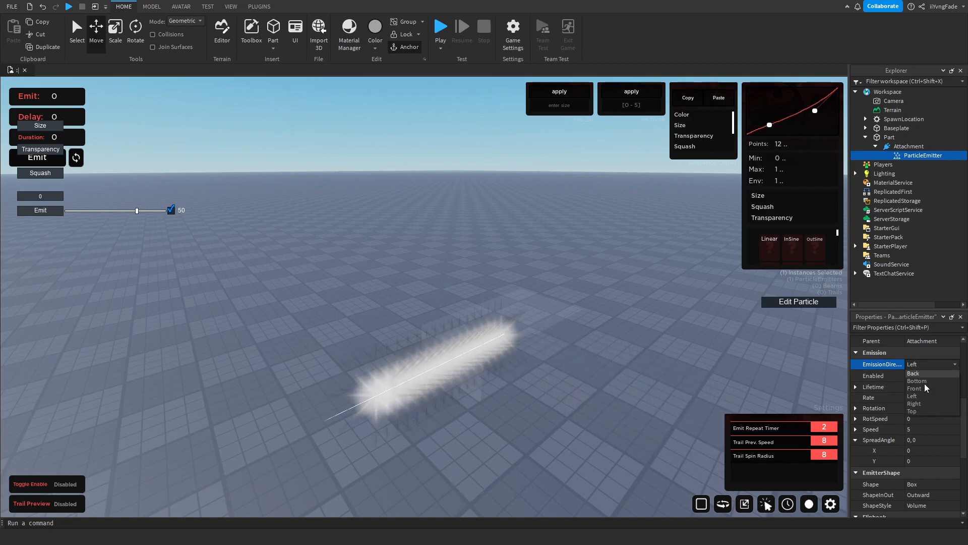
left_click(931, 405)
left_click(928, 410)
left_click(861, 442)
left_click(856, 440)
right_click_drag(839, 439, 751, 377)
key("w")
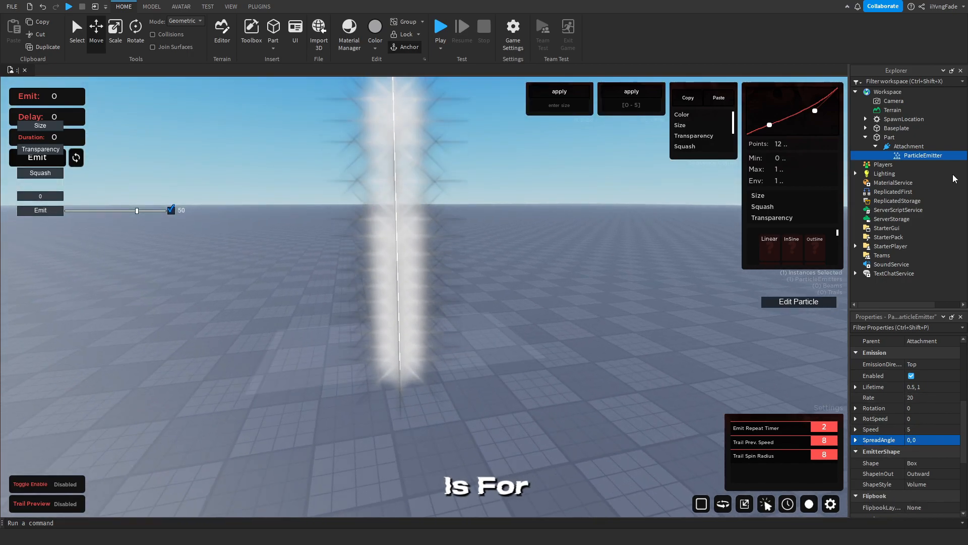
- Move the ParticleEmitter out of the Attachment so that it sits directly under Part
left_click_drag(889, 157, 886, 138)
right_click_drag(646, 276, 646, 275)
scroll(621, 290, "up", 3)
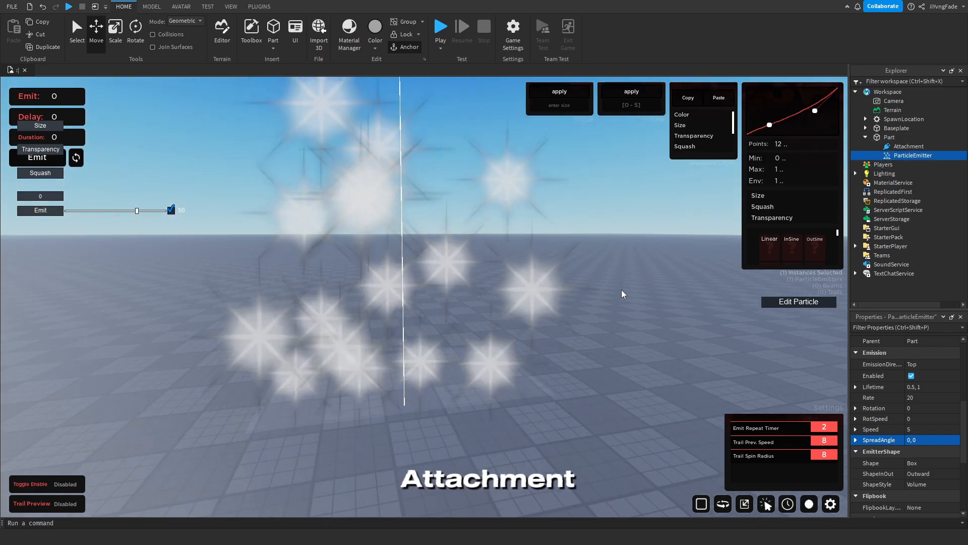
- Set the emitter's Shape to Cylinder
scroll(901, 401, "down", 3)
left_click(918, 397)
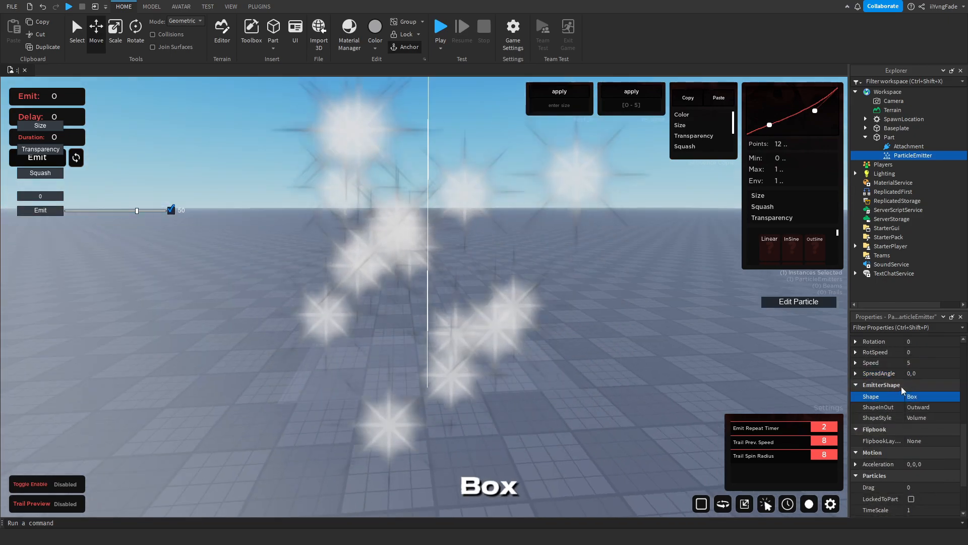
left_click(921, 398)
left_click(917, 419)
right_click_drag(568, 384, 697, 342)
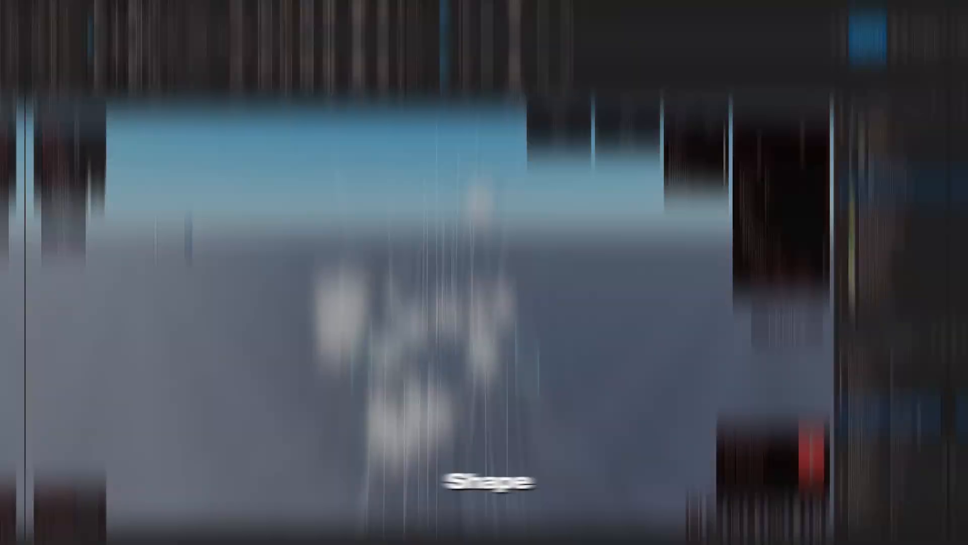
- Switch the emitter's Shape to Disc and then to Sphere
left_click(919, 397)
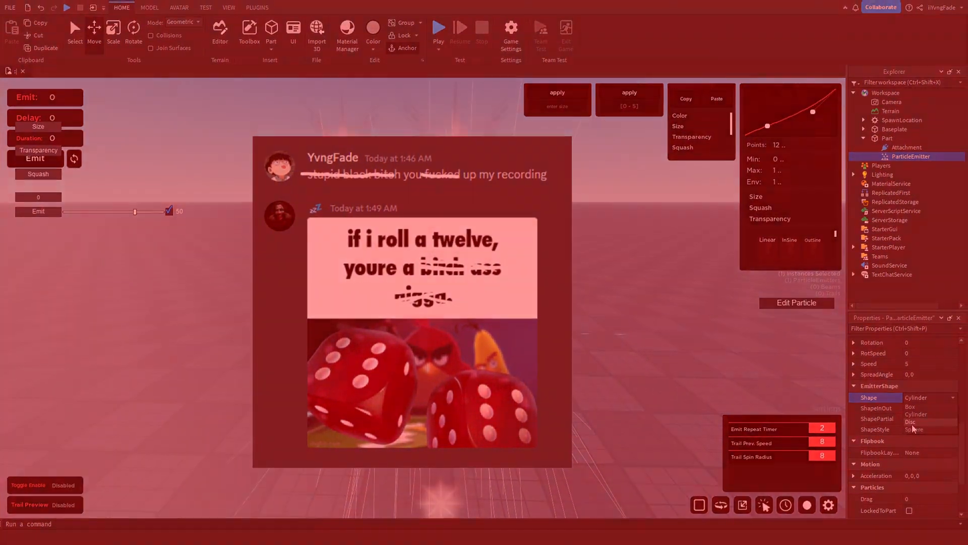
left_click(912, 423)
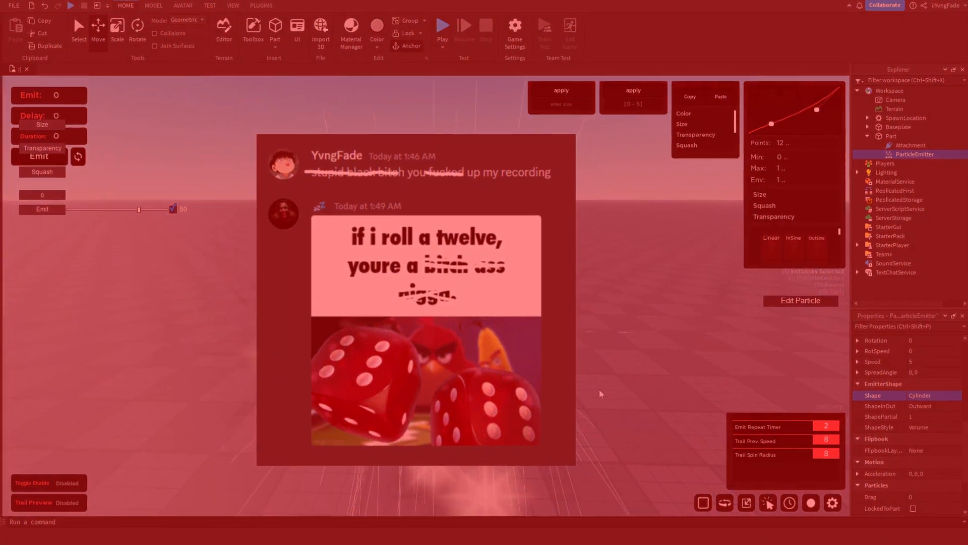
right_click_drag(554, 340, 554, 337)
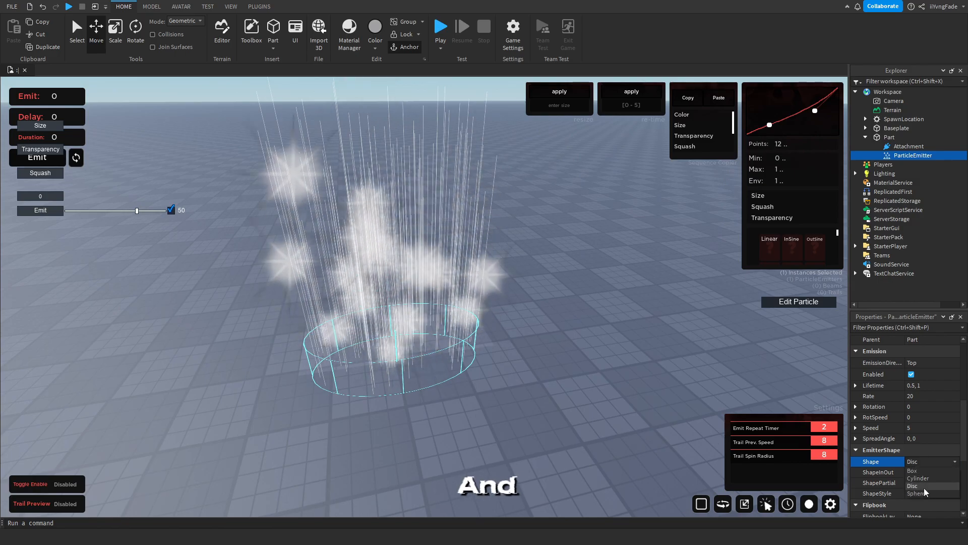
left_click(917, 493)
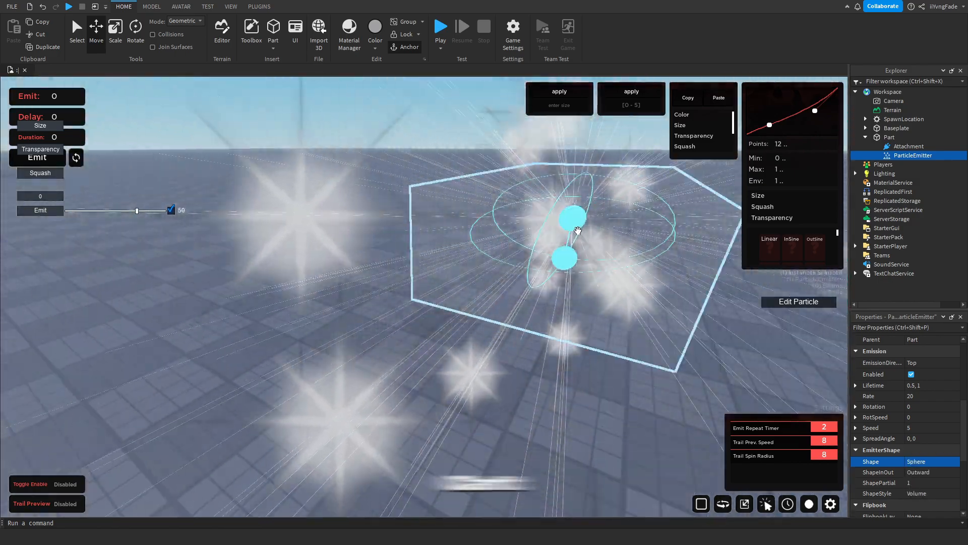
right_click_drag(578, 230, 577, 263)
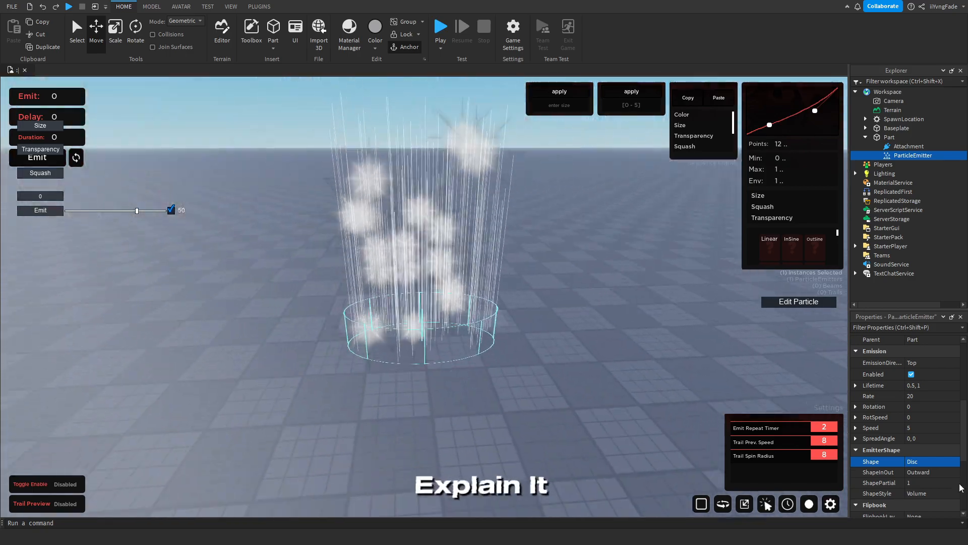
- Set the disc emitter's ShapePartial to 5, then undo the change
type("5")
key("Return")
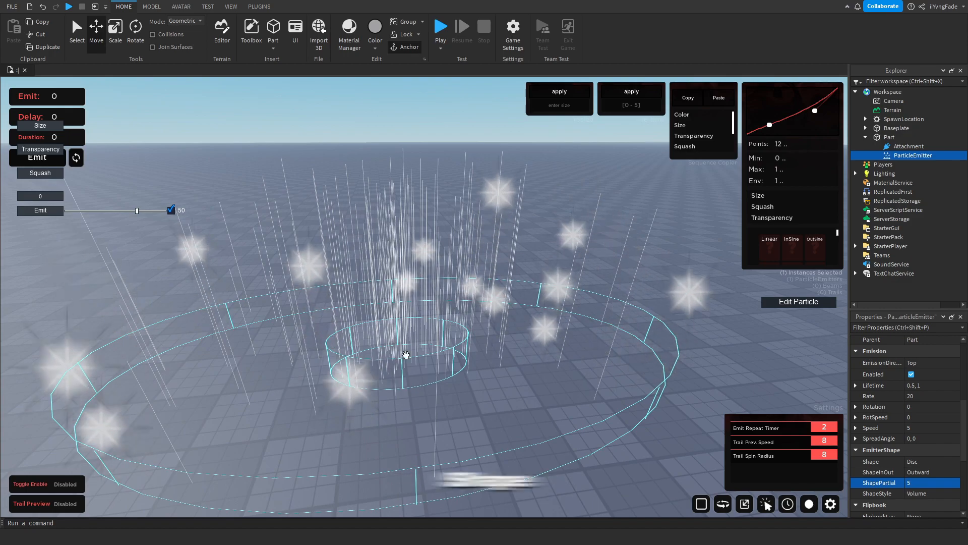
key("ctrl+z")
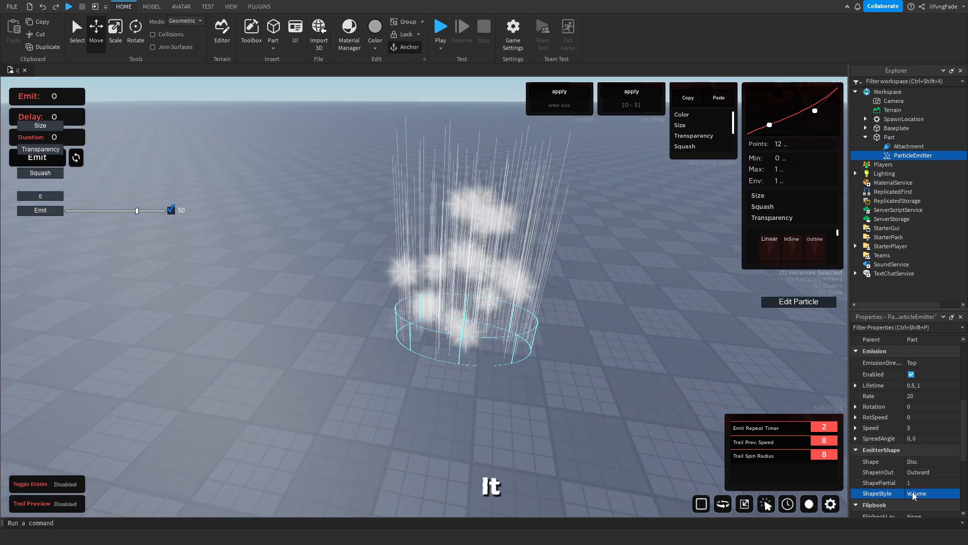
- Switch the disc emitter's ShapeStyle to Surface and then back to Volume
left_click(917, 502)
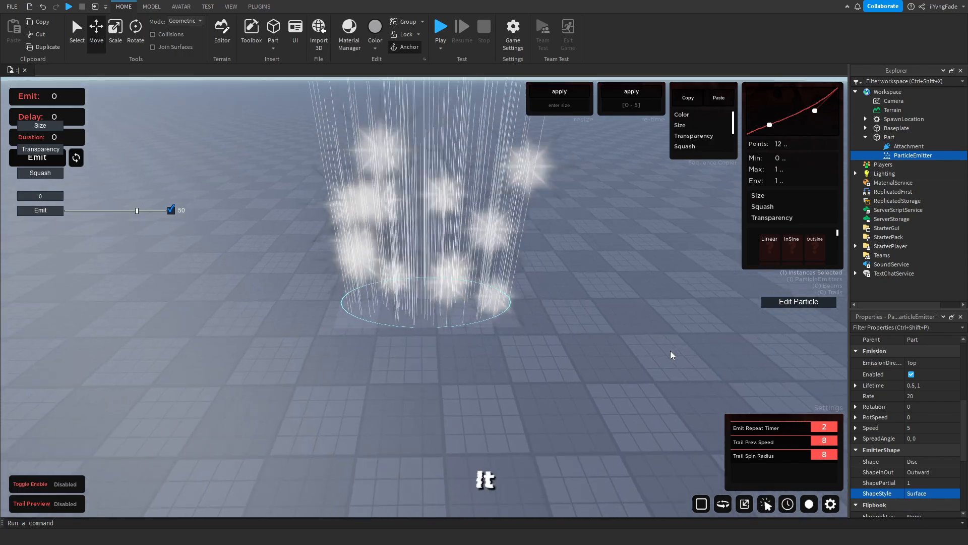
scroll(443, 359, "up", 6)
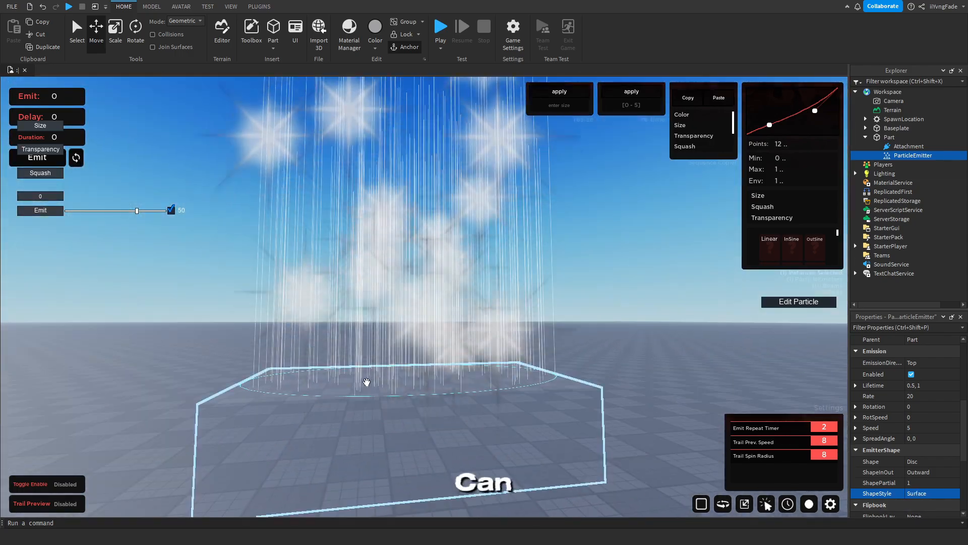
scroll(557, 363, "down", 10)
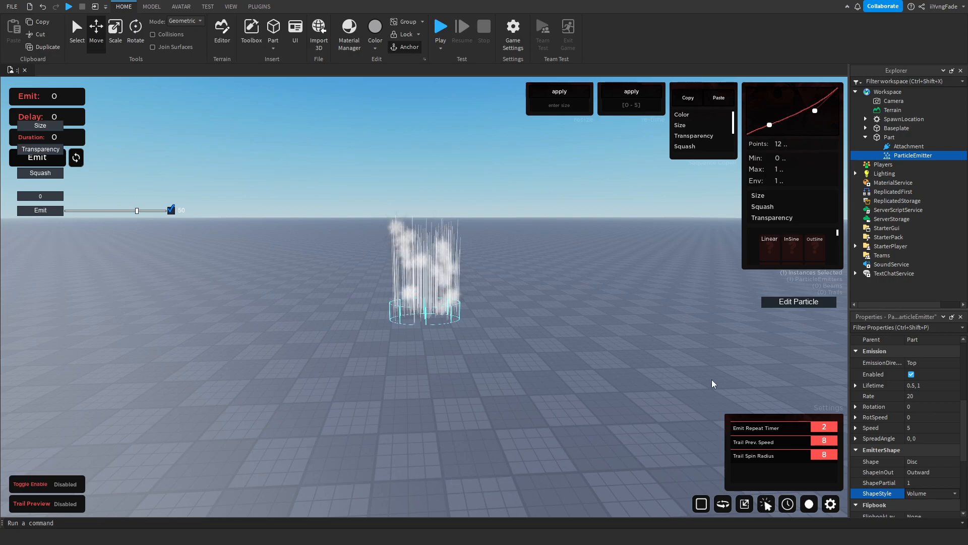
scroll(713, 388, "up", 3)
scroll(917, 398, "down", 3)
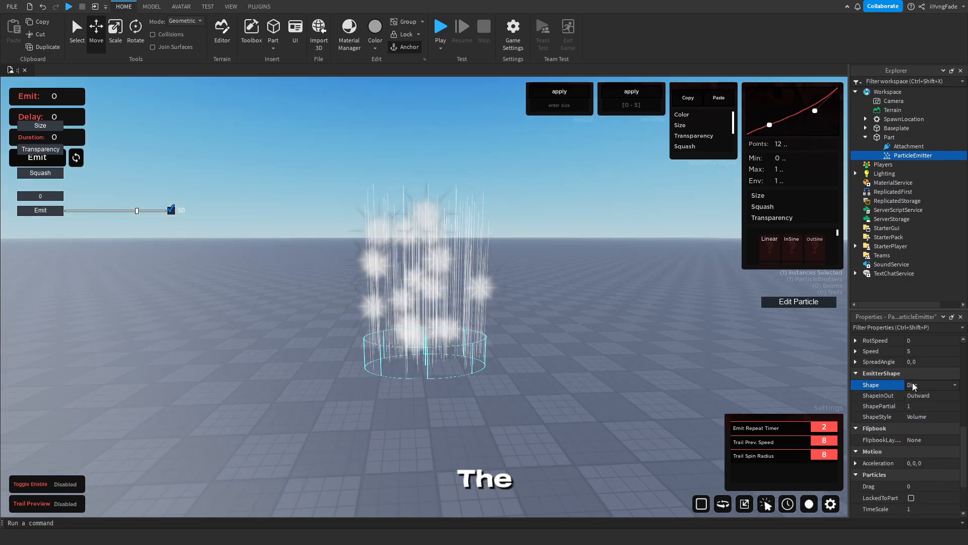
- Set the emitter's Shape to Box and move the ParticleEmitter back into the Attachment
left_click(912, 394)
left_click_drag(912, 155, 906, 143)
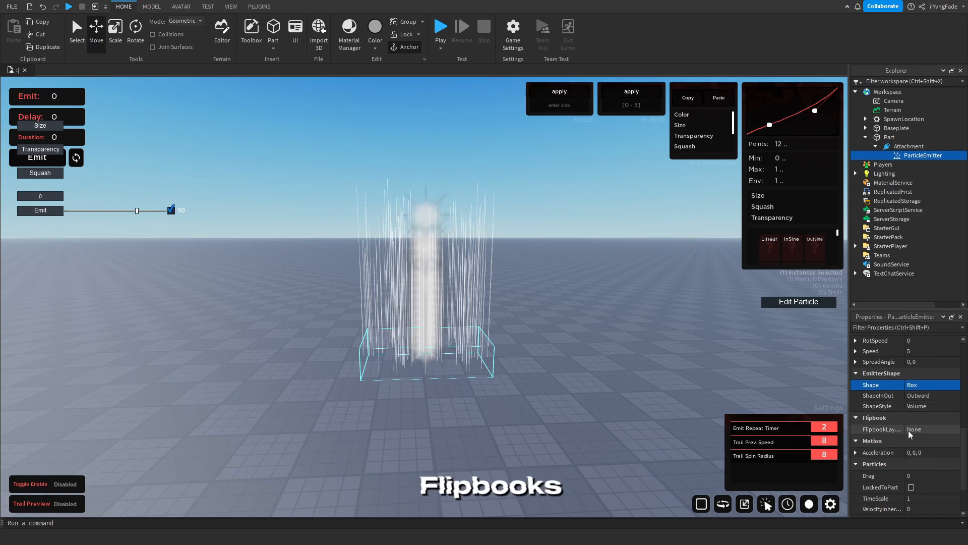
- Turn off the Edit Particle preview of the emission paths
mouse_move(630, 444)
right_mouse_down()
mouse_move(630, 425)
mouse_move(637, 432)
right_mouse_up()
scroll(636, 432, "up", 4)
scroll(576, 306, "down", 3)
left_click(775, 304)
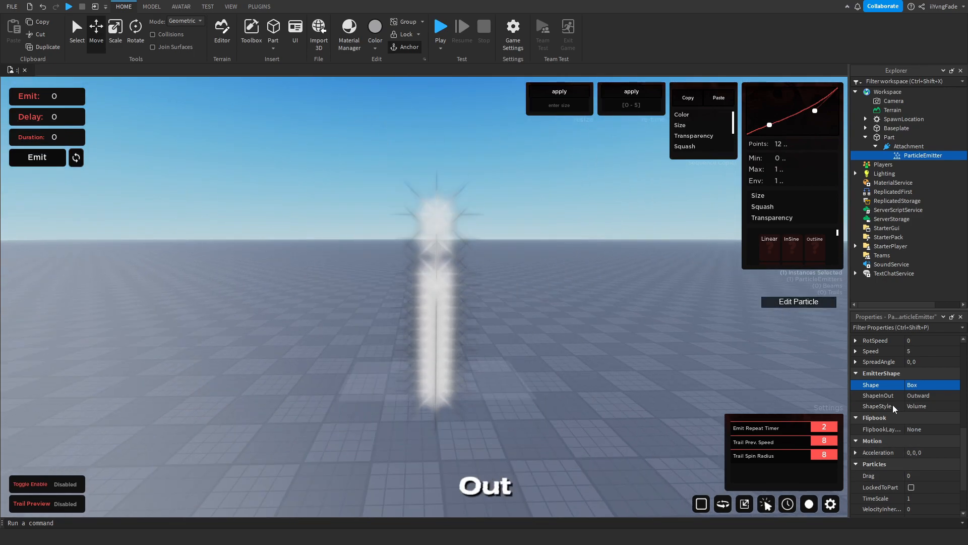
right_click_drag(612, 361, 620, 371)
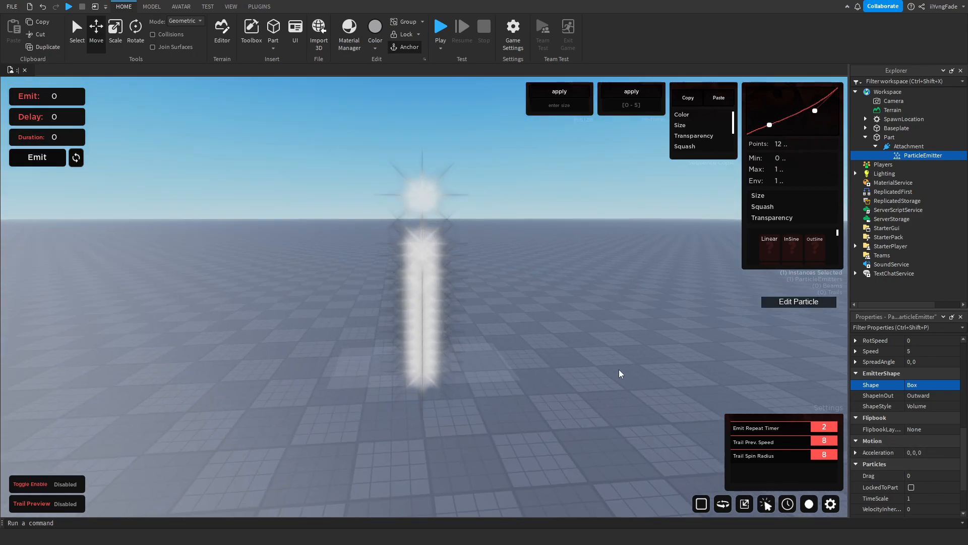
- Set the emitter's Acceleration to 25, 0, 0
left_click(945, 453)
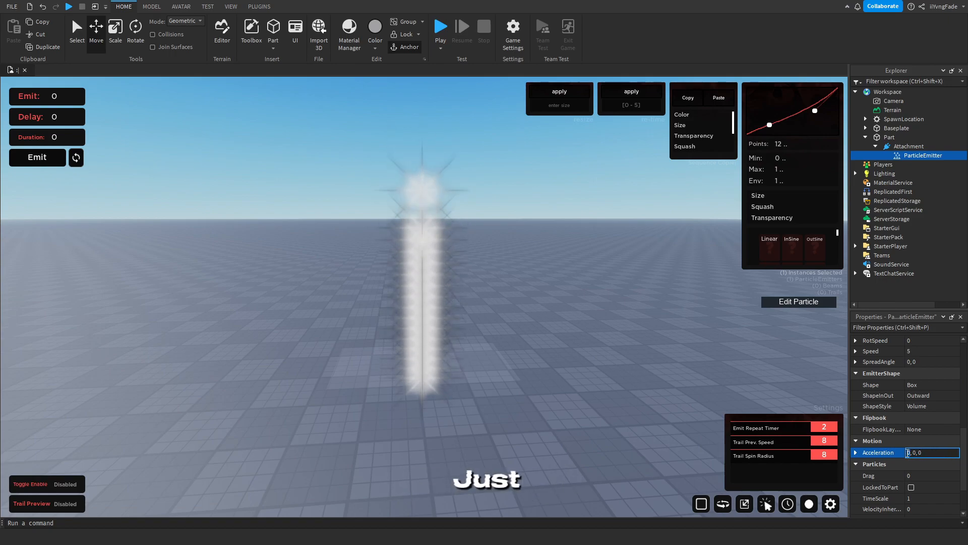
key("Return")
right_click_drag(658, 383, 658, 384)
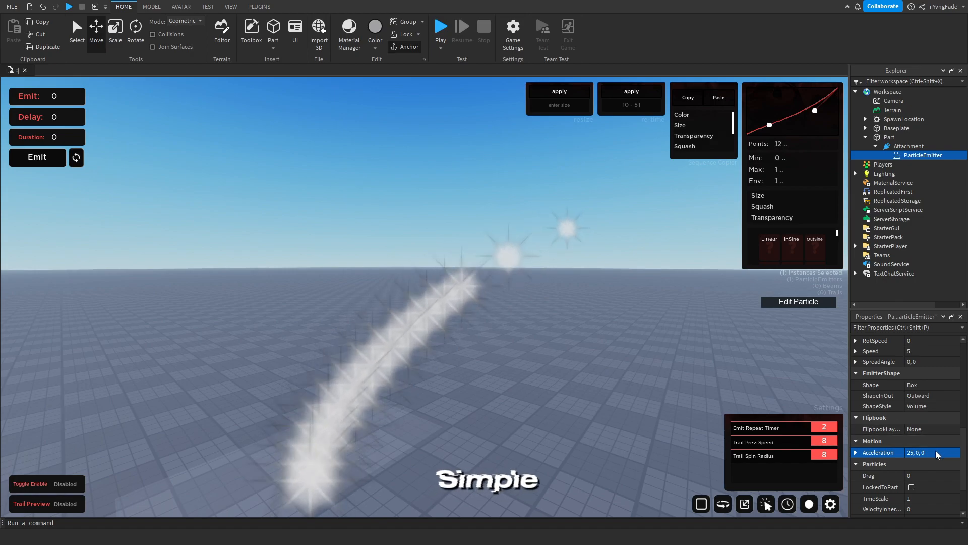
- Expand Acceleration into its components and set X to 0 and Y to -25
left_click(856, 453)
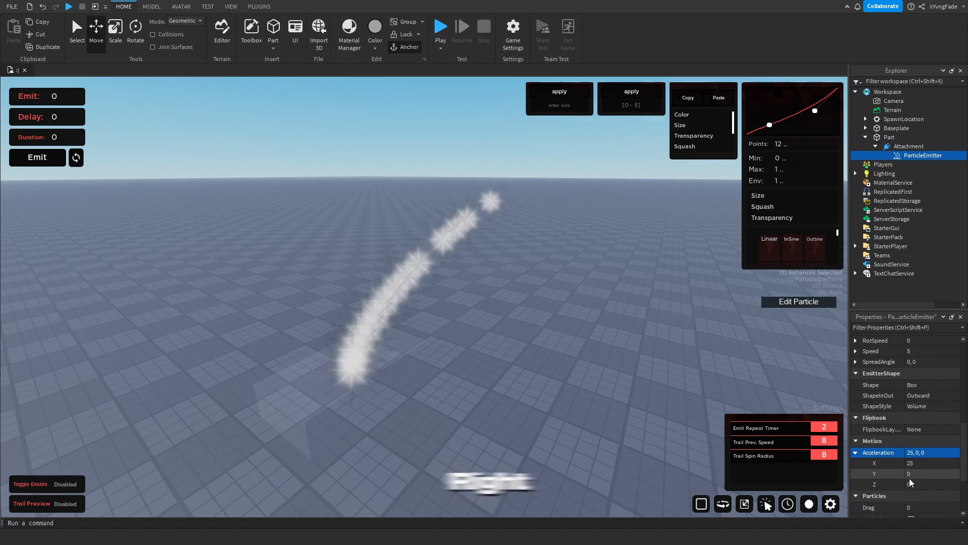
left_click(919, 464)
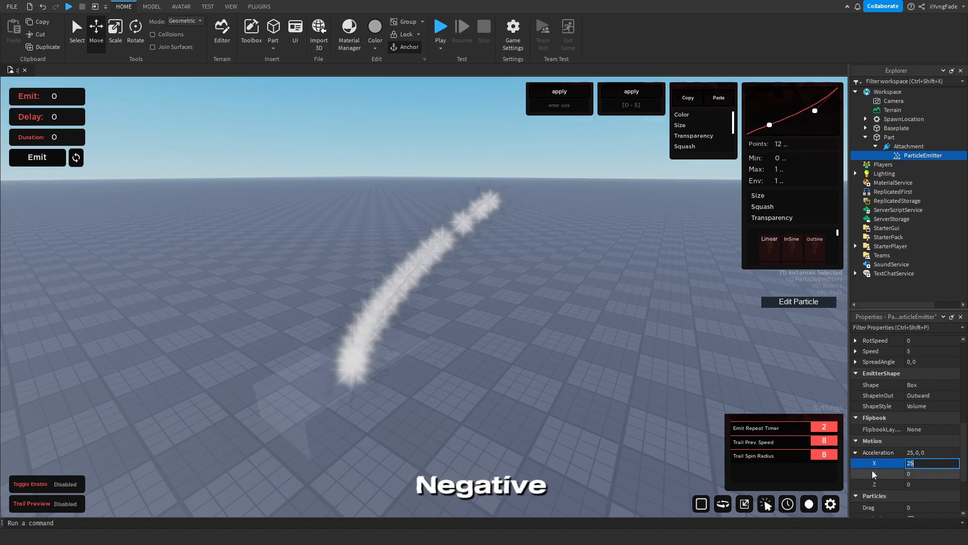
right_click_drag(682, 376, 683, 376)
left_click(927, 464)
type("0")
left_click(912, 474)
type("-25")
key("Return")
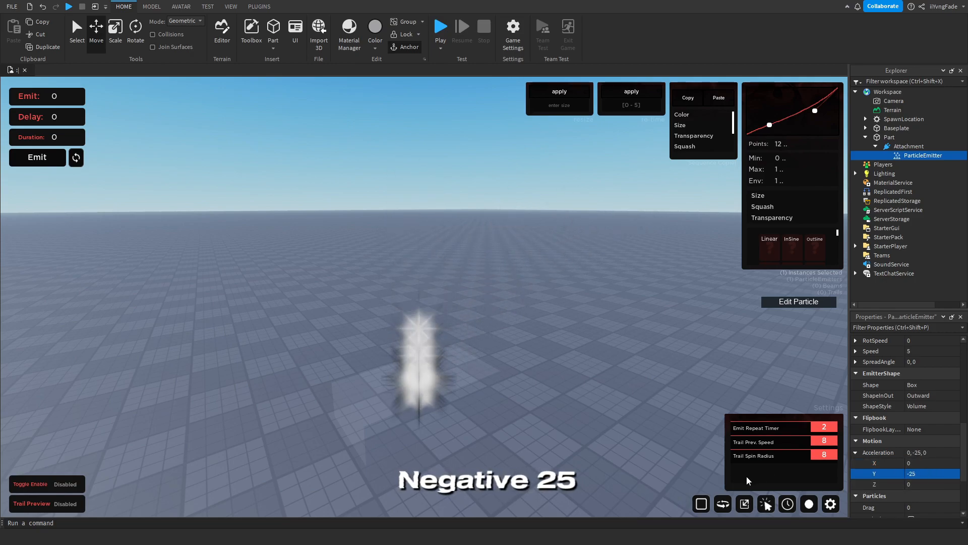
- Set the Acceleration's Y value to 25
left_click(922, 474)
type("25")
key("Return")
right_click_drag(512, 347, 509, 337)
- Set the Acceleration's Y value to 0 and its Z value to 25
left_click(931, 476)
type("0")
left_click(924, 483)
type("25")
key("Return")
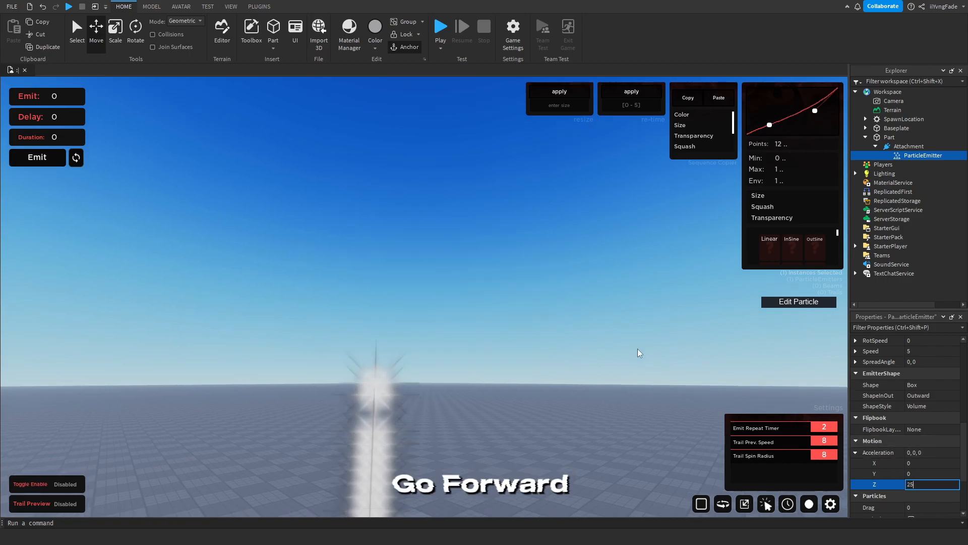
right_click_drag(637, 349, 637, 349)
right_click_drag(582, 392, 582, 392)
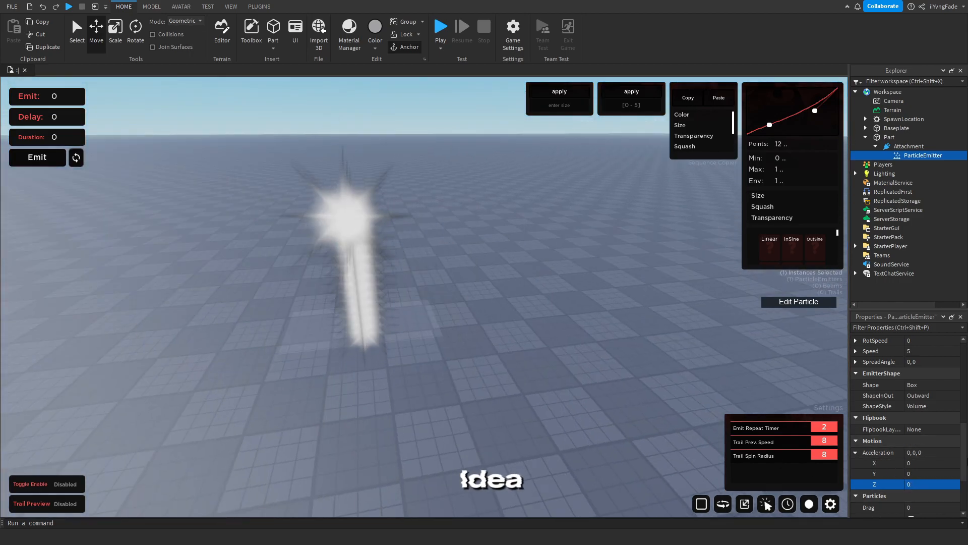
- Set the emitter's Speed to 45
scroll(932, 441, "down", 2)
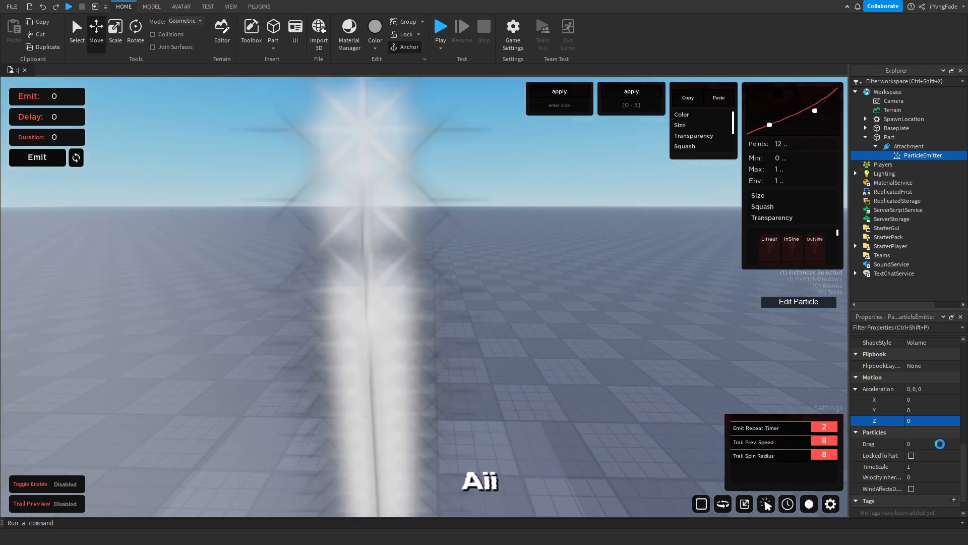
right_click_drag(684, 443, 667, 391)
scroll(682, 418, "down", 5)
scroll(665, 391, "up", 3)
scroll(916, 412, "up", 4)
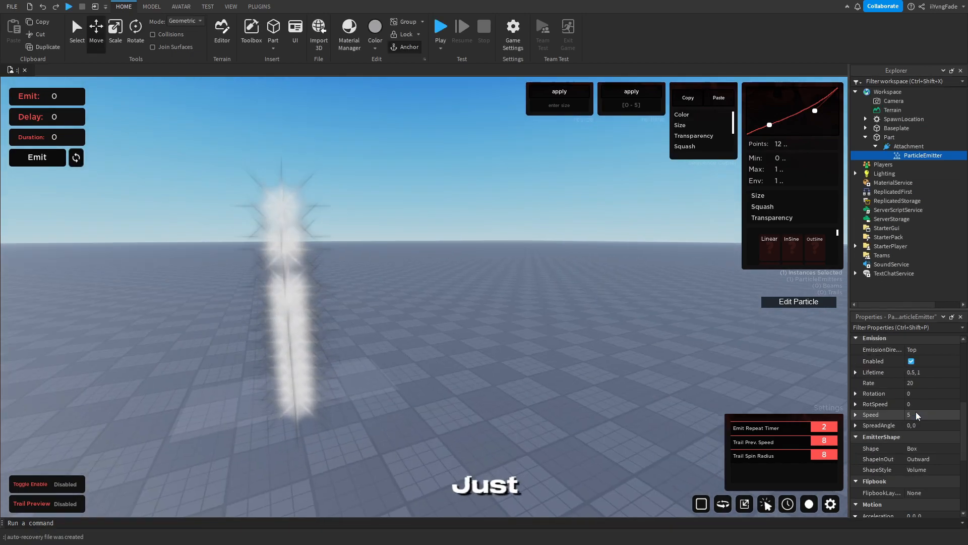
left_click(915, 413)
type("45")
key("Return")
right_click_drag(503, 341, 494, 328)
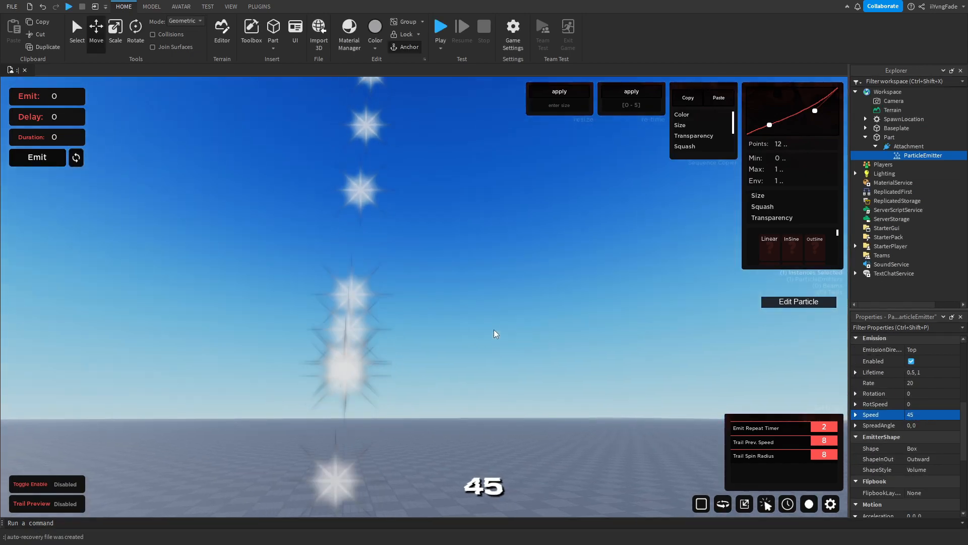
- Set the emitter's Drag to 8
scroll(912, 417, "down", 3)
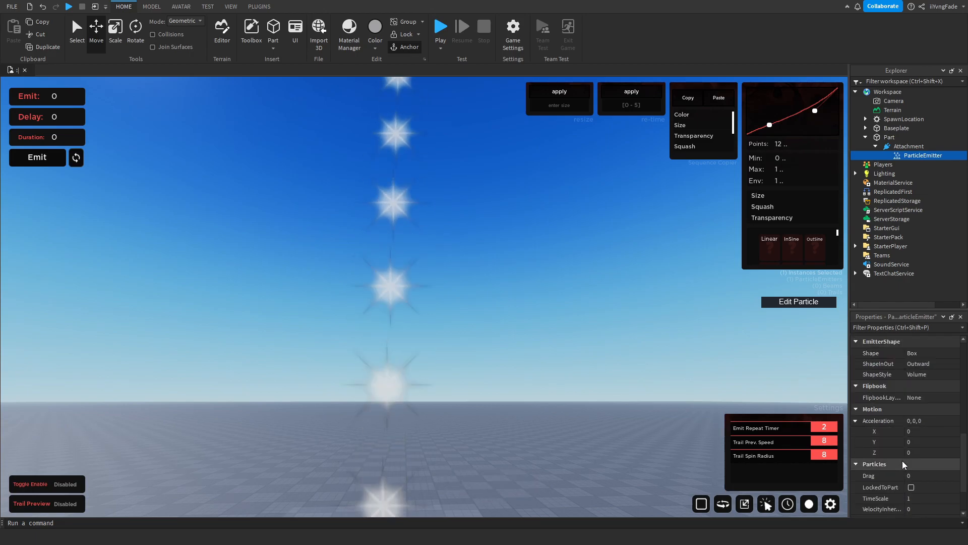
left_click(914, 475)
type("8")
key("Return")
right_click_drag(480, 364, 439, 289)
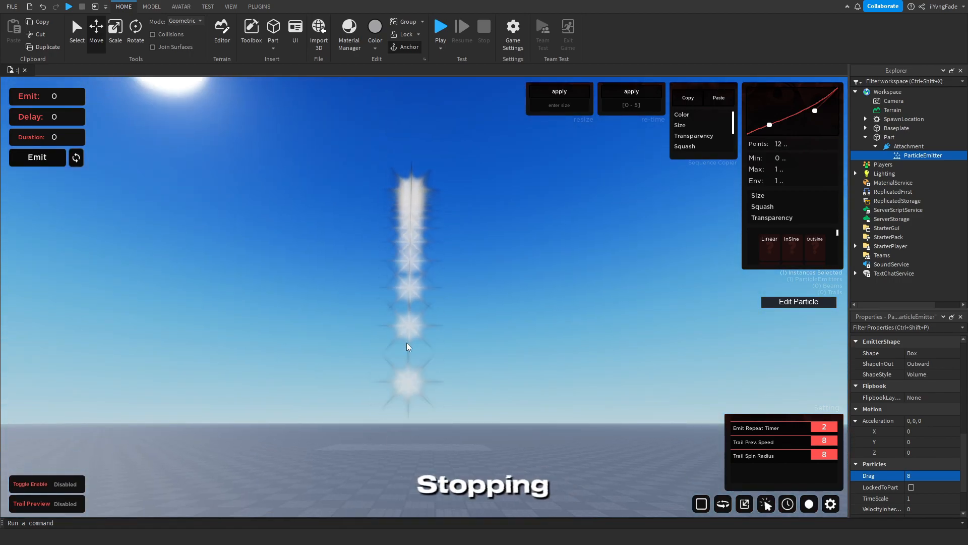
right_click_drag(406, 343, 406, 343)
scroll(406, 343, "up", 3)
scroll(406, 343, "down", 5)
scroll(406, 343, "up", 1)
scroll(919, 457, "down", 2)
left_click(919, 418)
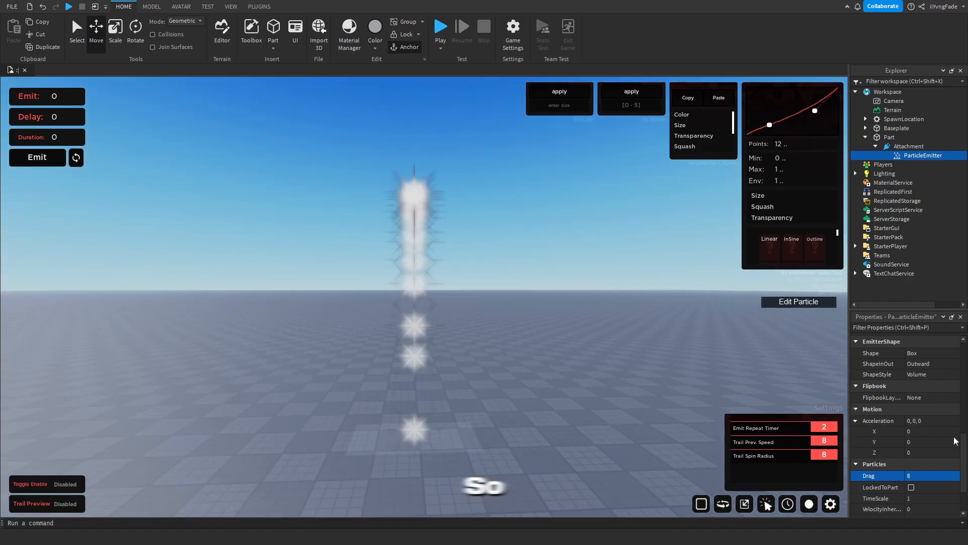
- Try a Drag of 5 on the emitter and return it to 0
type("4")
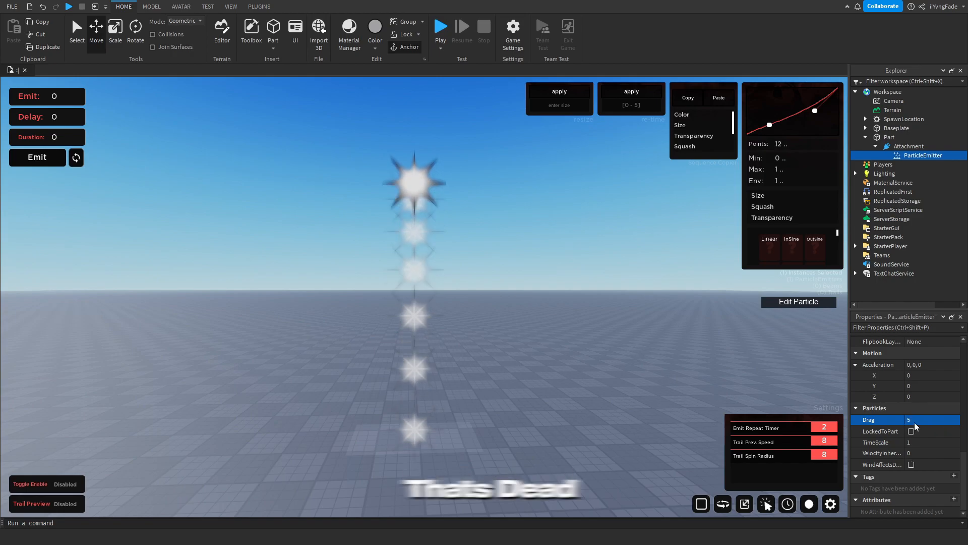
key("Return")
scroll(921, 407, "up", 4)
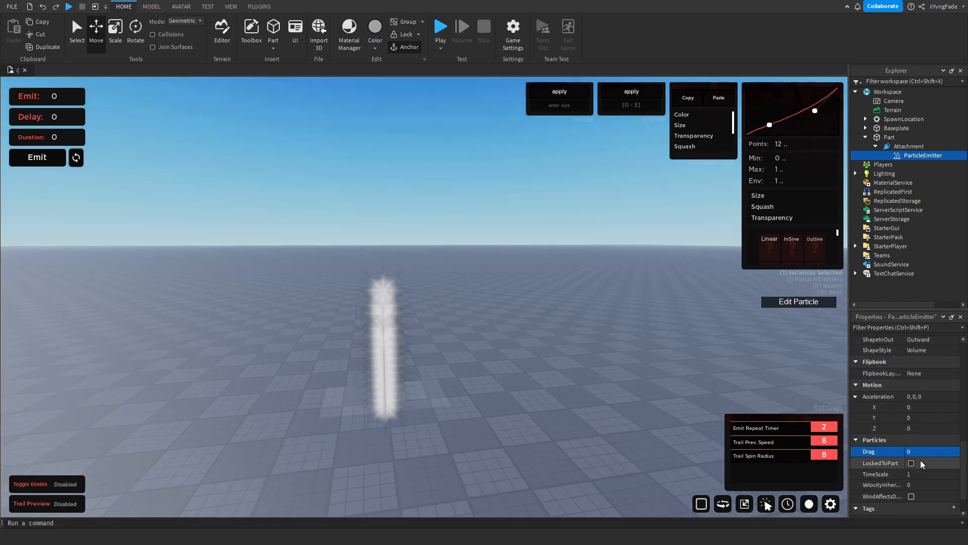
- Enable LockedToPart on the ParticleEmitter and move the part to test how its particles follow
left_click(911, 463)
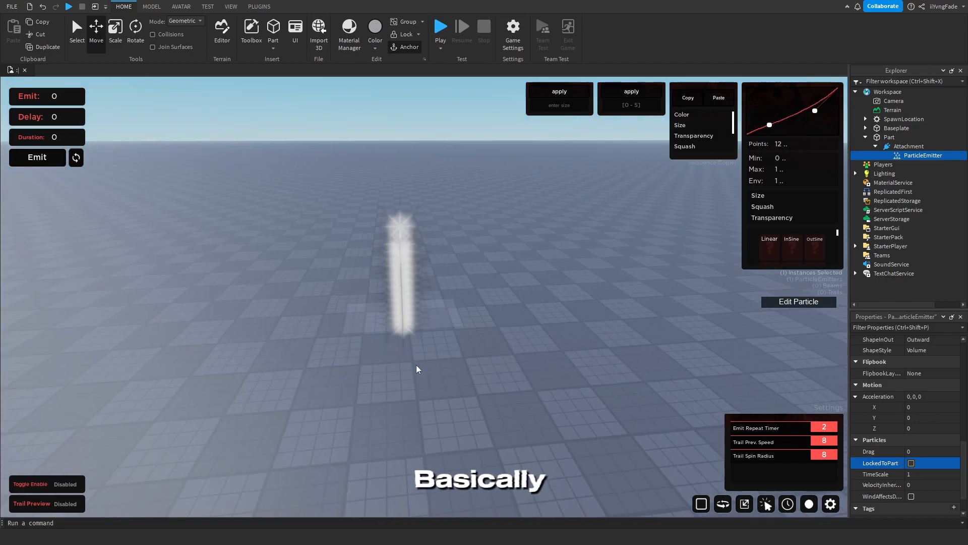
left_click_drag(368, 340, 401, 339)
left_click(928, 164)
left_click(926, 155)
scroll(930, 398, "down", 5)
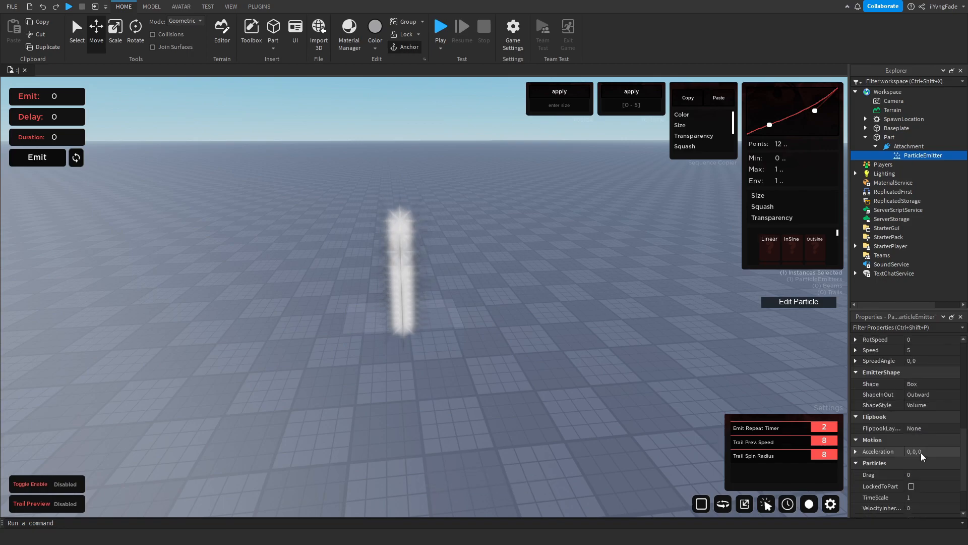
left_click(912, 486)
mouse_move(377, 329)
left_mouse_down()
mouse_move(372, 335)
mouse_move(436, 319)
mouse_move(281, 455)
mouse_move(505, 439)
mouse_move(383, 332)
left_mouse_up()
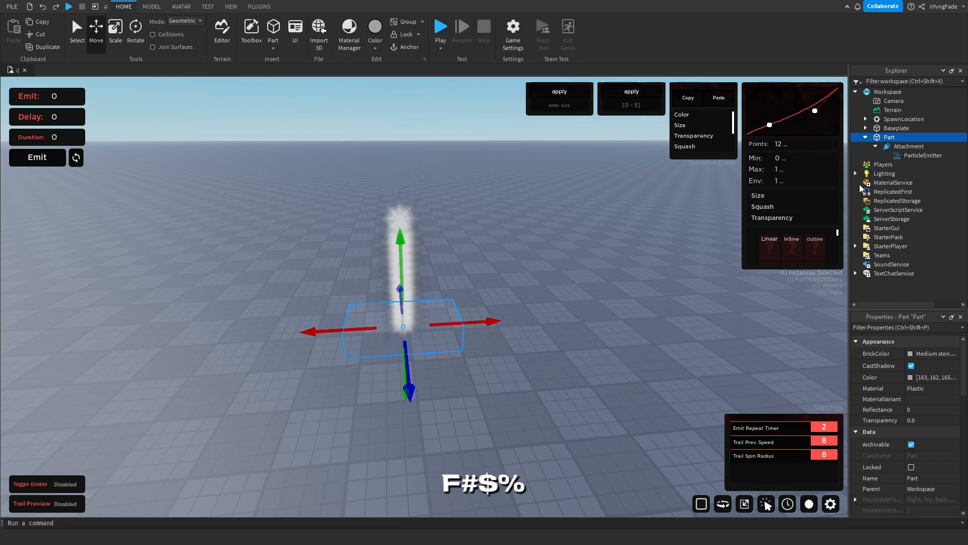
- Reselect the ParticleEmitter and turn its LockedToPart option off
left_click(922, 155)
scroll(912, 441, "down", 5)
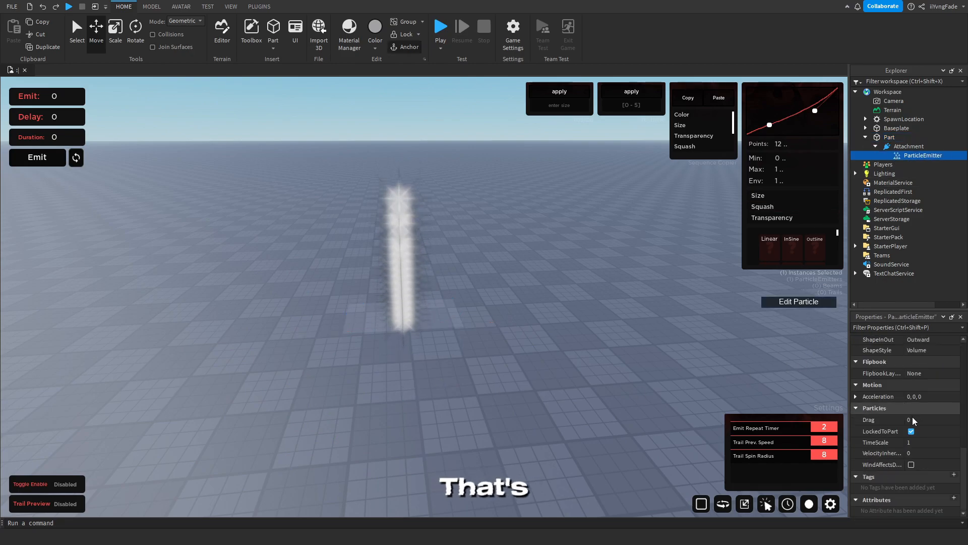
left_click(912, 431)
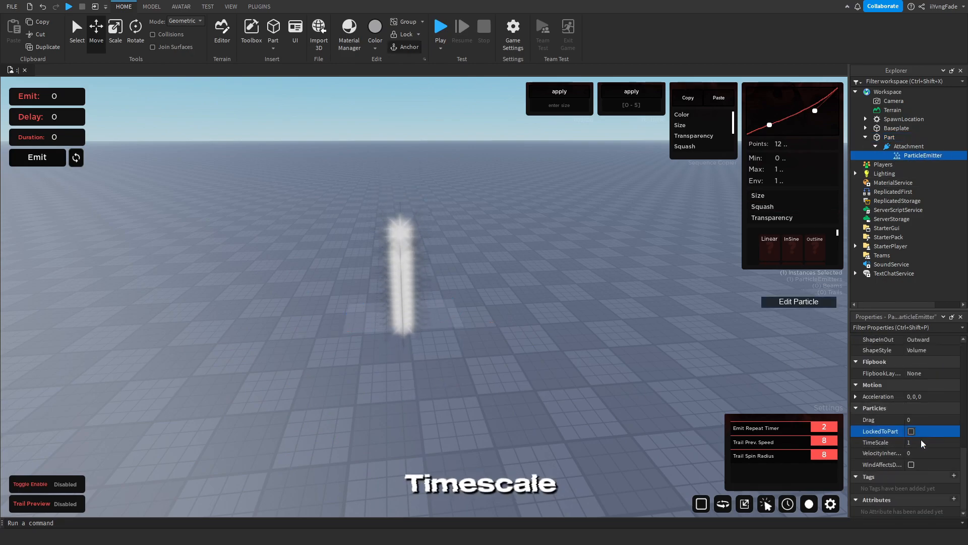
- Set the emitter's TimeScale to 0 and reselect the ParticleEmitter inside the part's attachment
left_click(921, 443)
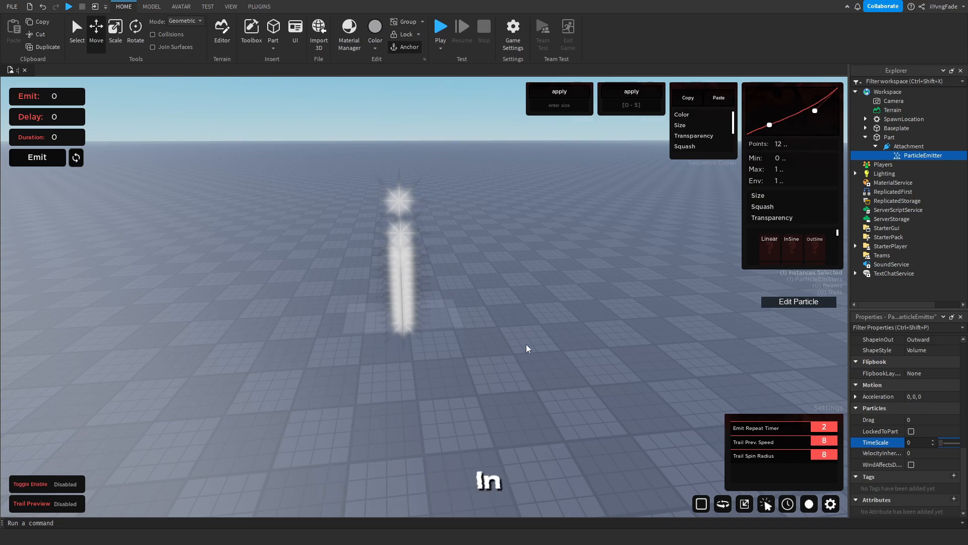
left_click(443, 363)
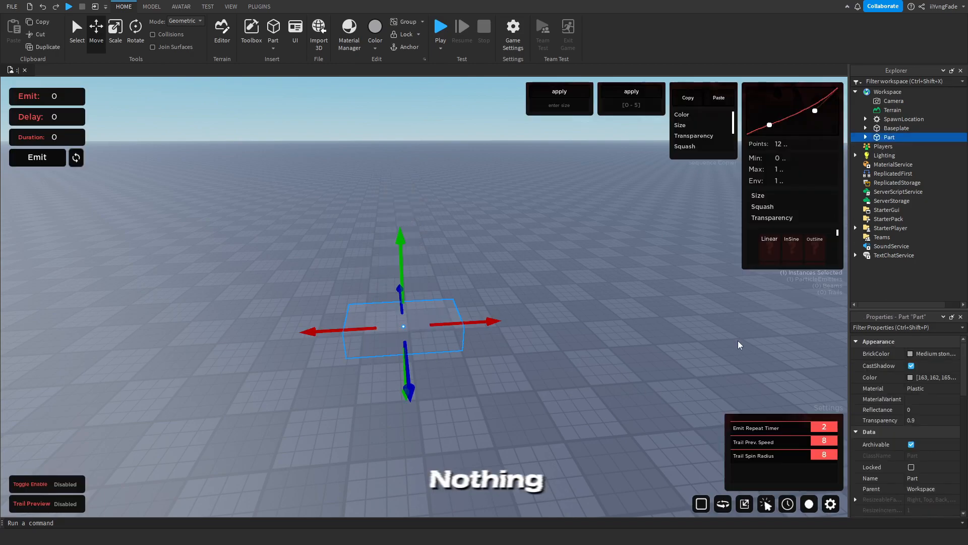
left_click(866, 138)
left_click(905, 146)
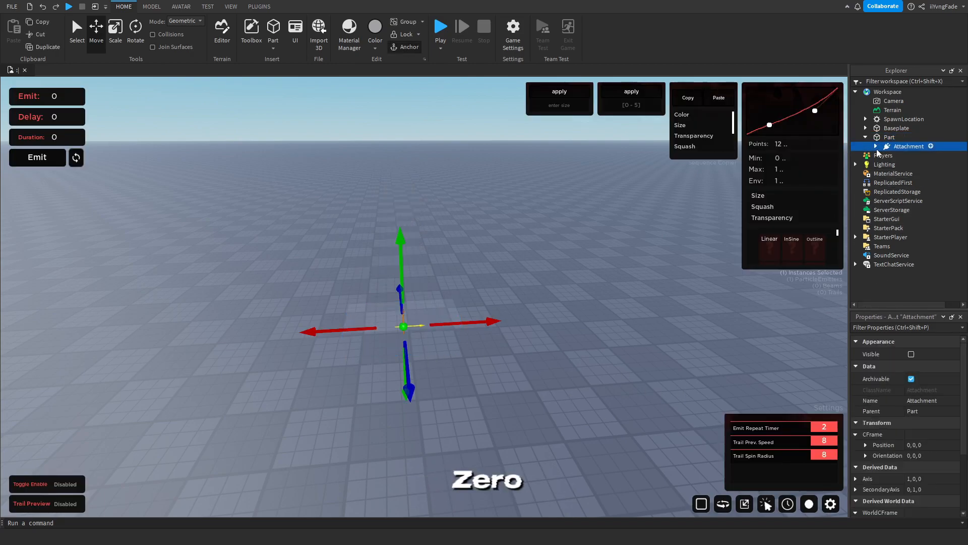
left_click(890, 155)
scroll(903, 409, "down", 10)
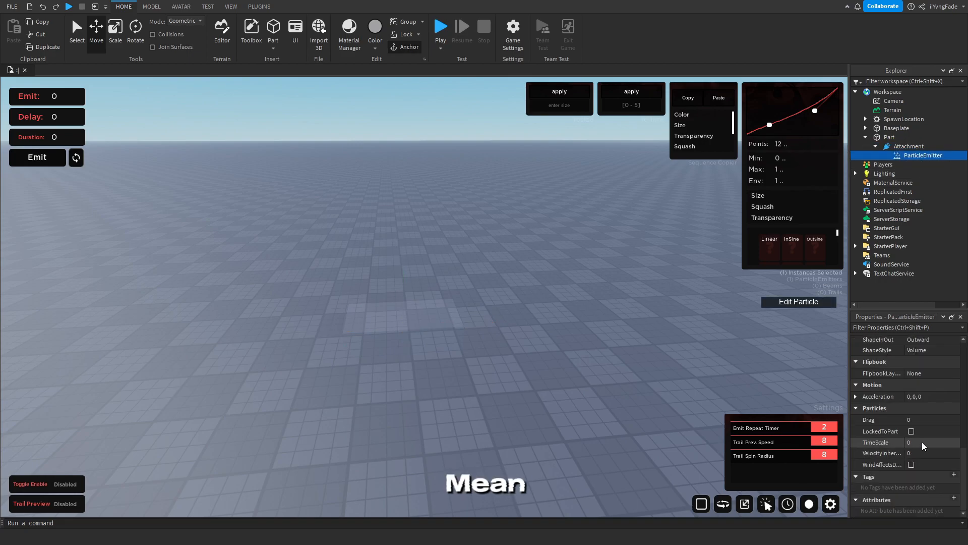
- Set the emitter's TimeScale back to 1
left_click(921, 446)
left_click_drag(941, 443, 961, 444)
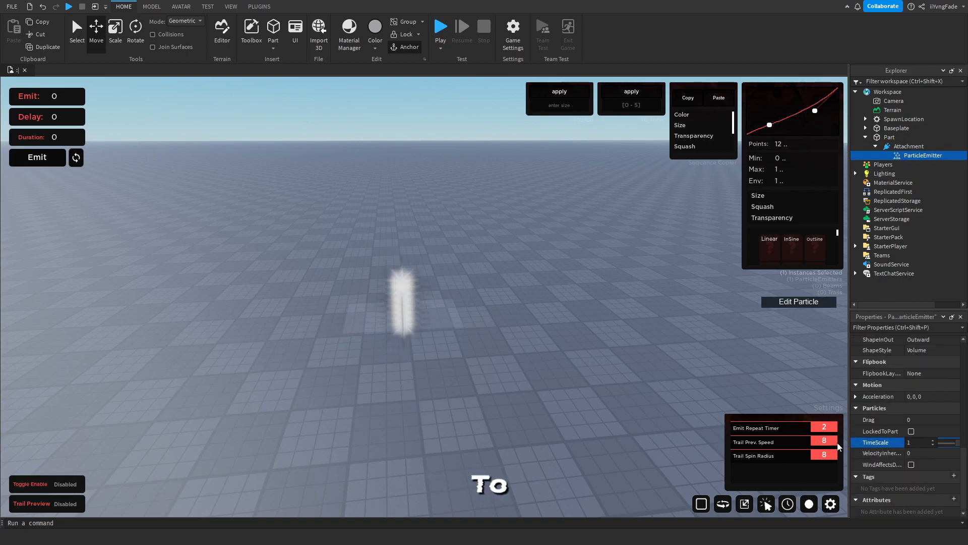
key("Down")
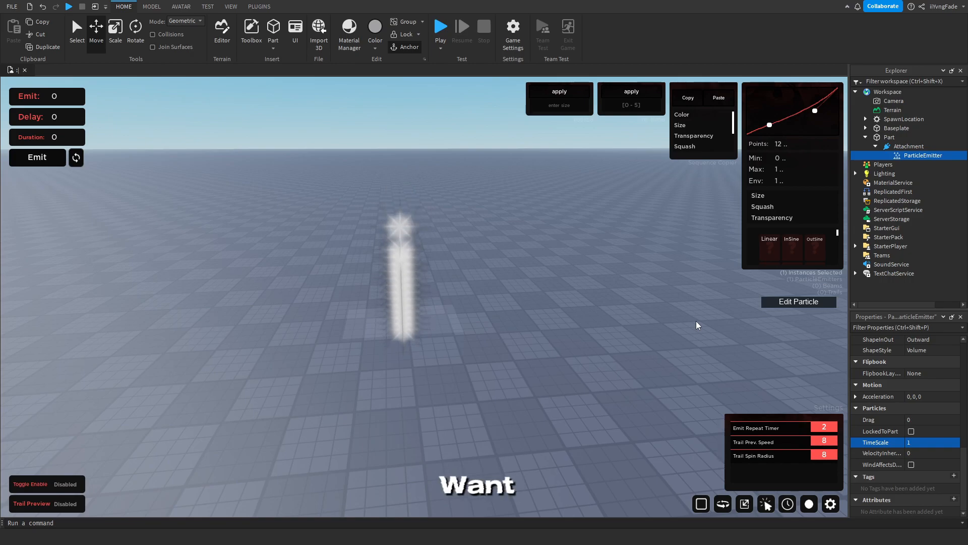
- Try a VelocityInheritance of 1 on the emitter, return it to 0, and toggle WindAffectsDrag on and off
right_click_drag(696, 321, 694, 321)
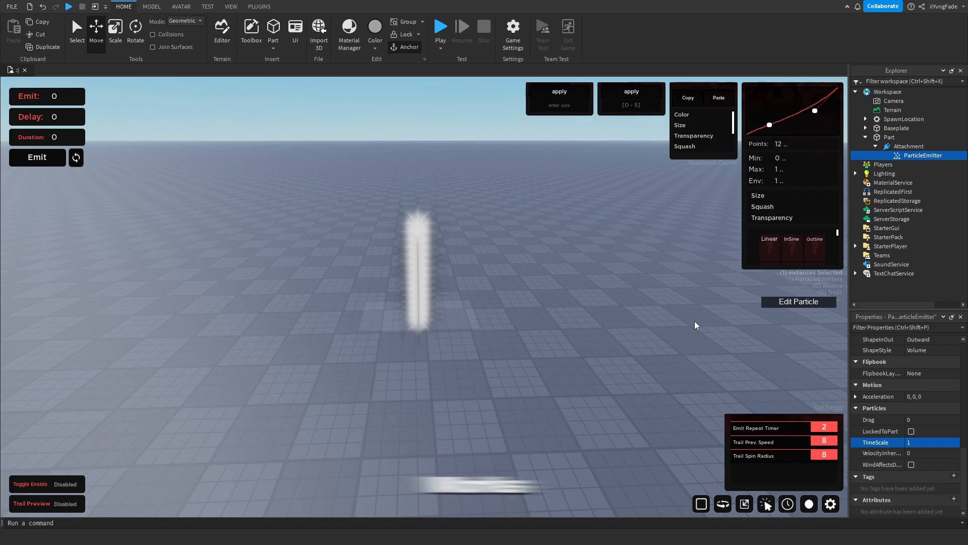
right_click_drag(670, 364, 670, 364)
scroll(670, 364, "up", 2)
key("s")
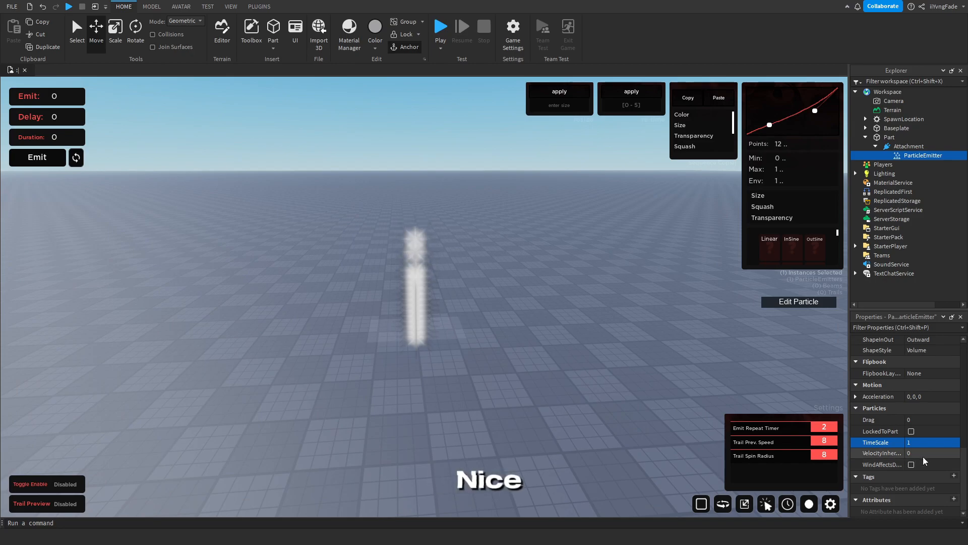
left_click(939, 453)
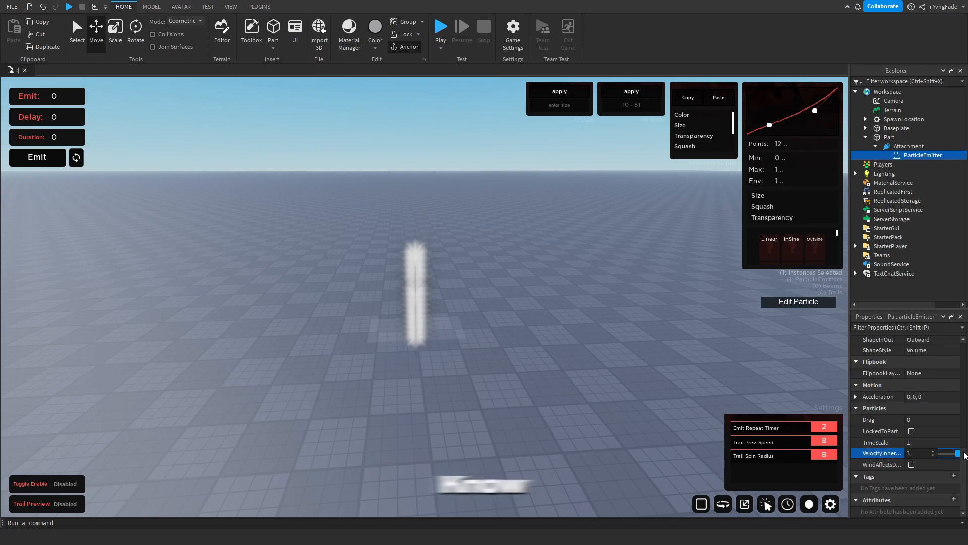
right_click_drag(688, 422, 689, 422)
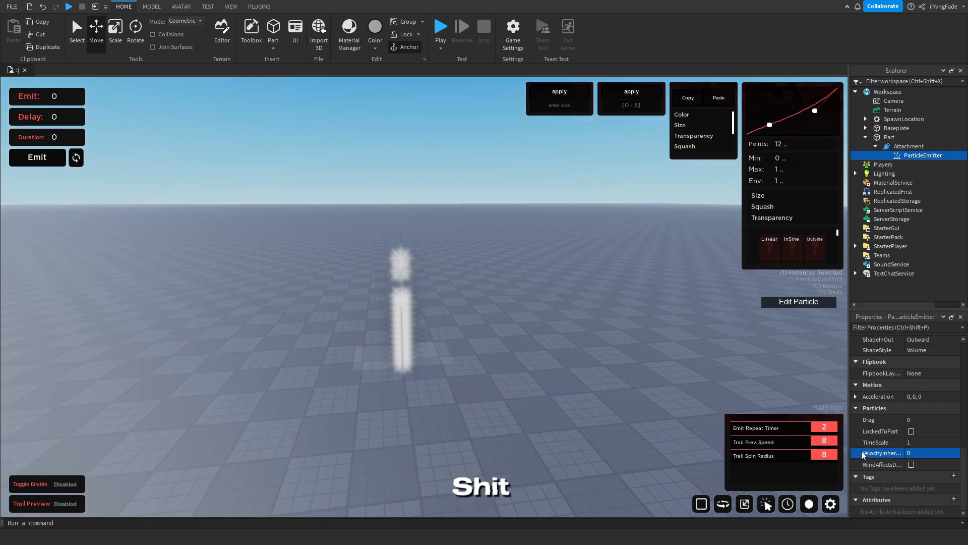
left_click(912, 459)
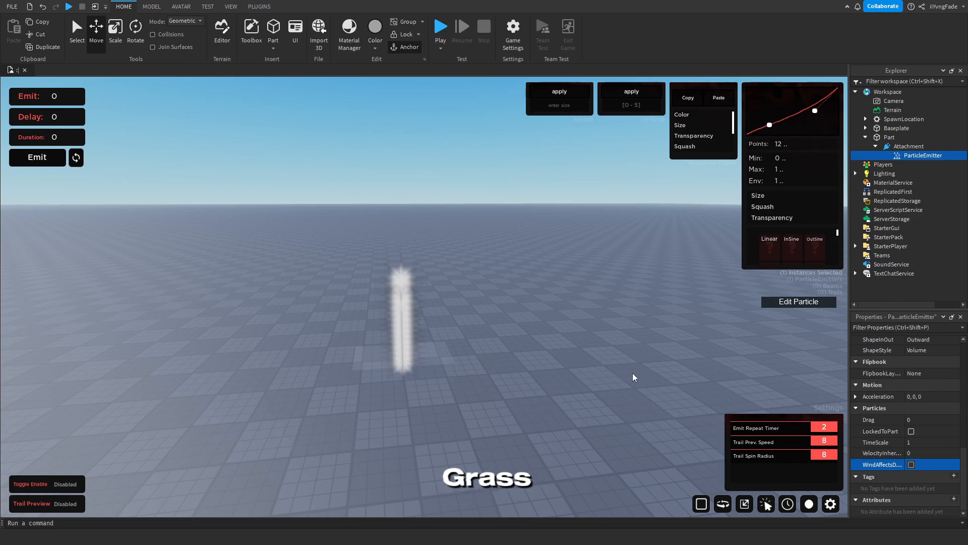
scroll(932, 380, "up", 10)
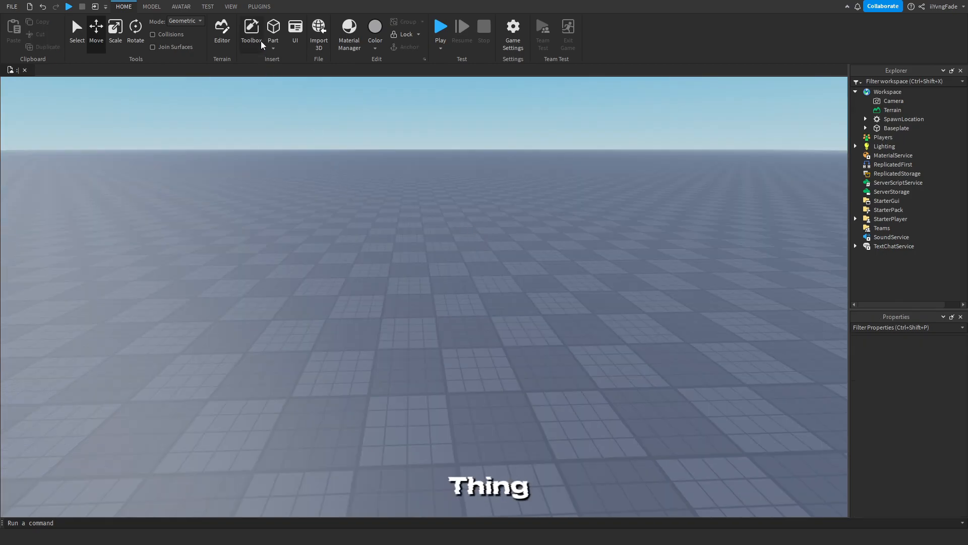
- Search the Toolbox models for "bingus" and insert the Bingus Particle Pack
left_click(261, 41)
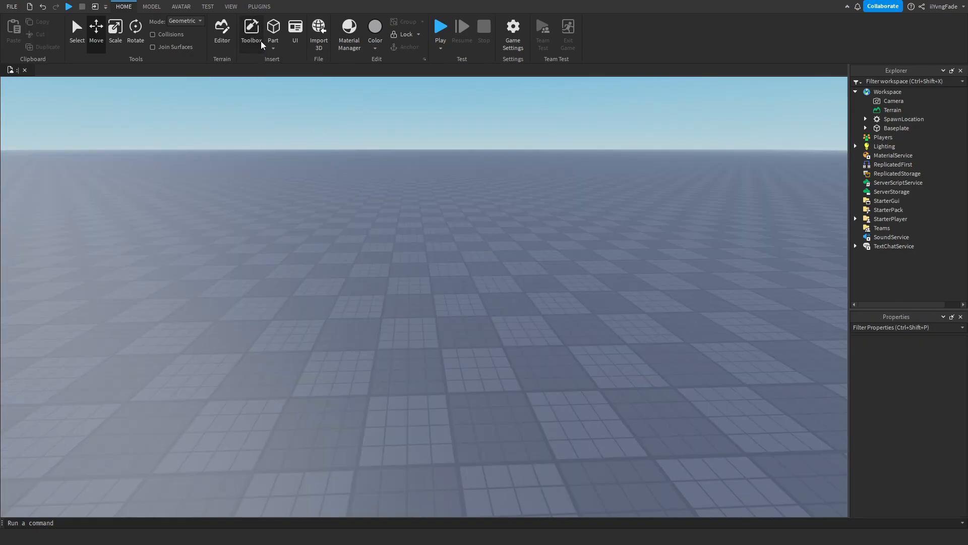
left_click(94, 104)
type("bingus")
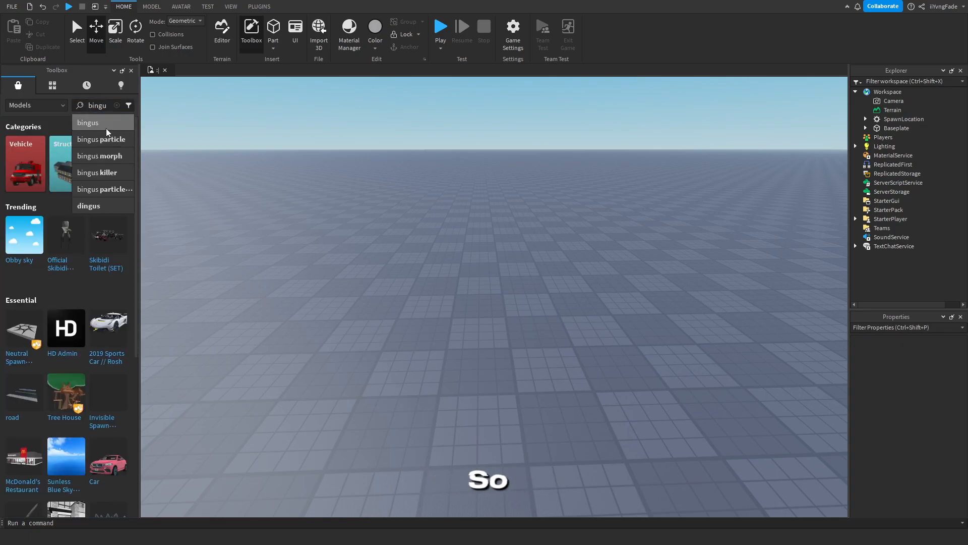
left_click(104, 124)
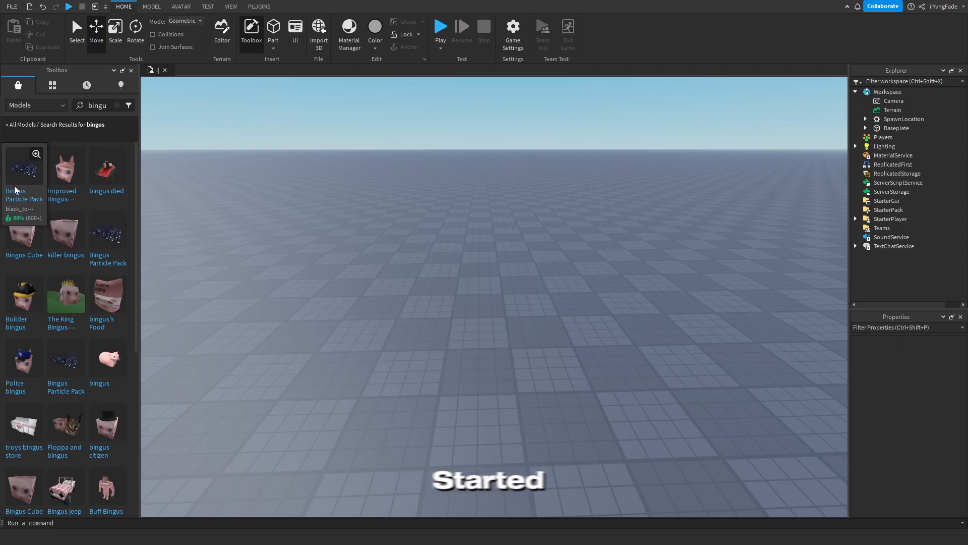
left_click(27, 175)
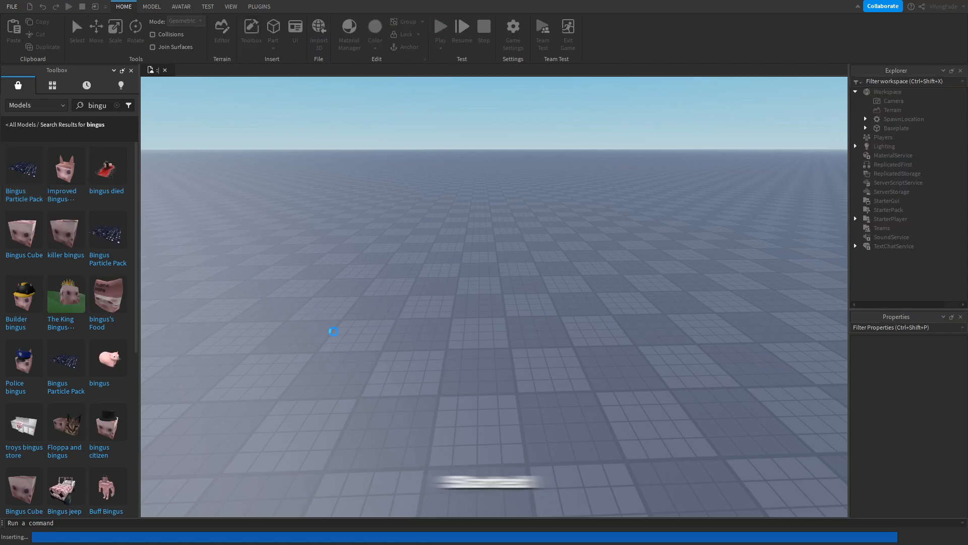
scroll(356, 305, "down", 5)
- Reposition and rescale the Bingus Particle Pack on the baseplate
key("s")
left_click_drag(414, 304, 445, 258)
left_click_drag(509, 238, 445, 235)
key("w")
left_click(115, 29)
left_click_drag(555, 228, 426, 233)
left_click(427, 194)
key("w")
right_click_drag(428, 194, 455, 219)
- Insert a new block part and move it into the open area beside the particle pack
left_click(275, 32)
key("w")
left_click(99, 36)
key("s")
right_click_drag(429, 274, 430, 267)
left_click_drag(469, 272, 486, 208)
key("s")
right_click_drag(486, 207, 483, 200)
key("s")
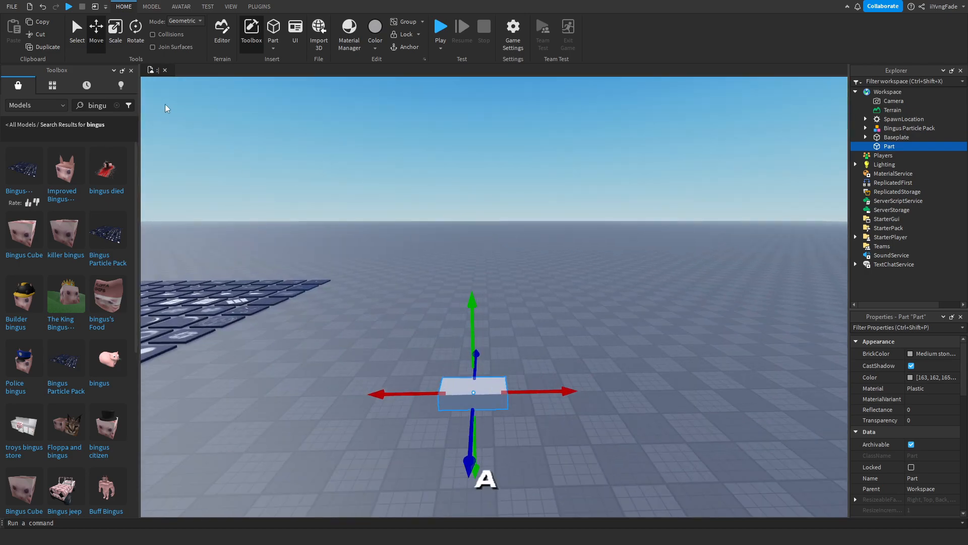
- Scale the new part down to a small cube
left_click(116, 47)
right_click_drag(482, 270, 486, 277)
key("w")
left_click_drag(533, 308, 496, 304)
key("w")
right_click_drag(506, 288, 503, 291)
left_click_drag(477, 236, 472, 260)
left_click(461, 268)
left_click(459, 258)
right_click_drag(500, 247, 505, 245)
mouse_move(409, 211)
left_mouse_down()
mouse_move(416, 207)
mouse_move(398, 213)
left_mouse_up()
right_click_drag(432, 214, 433, 216)
left_click_drag(412, 254, 413, 278, "ctrl")
left_click_drag(407, 338, 404, 344)
- Add an Attachment to the part and set the part's Transparency to 0.9
left_click(902, 146)
left_click(883, 174)
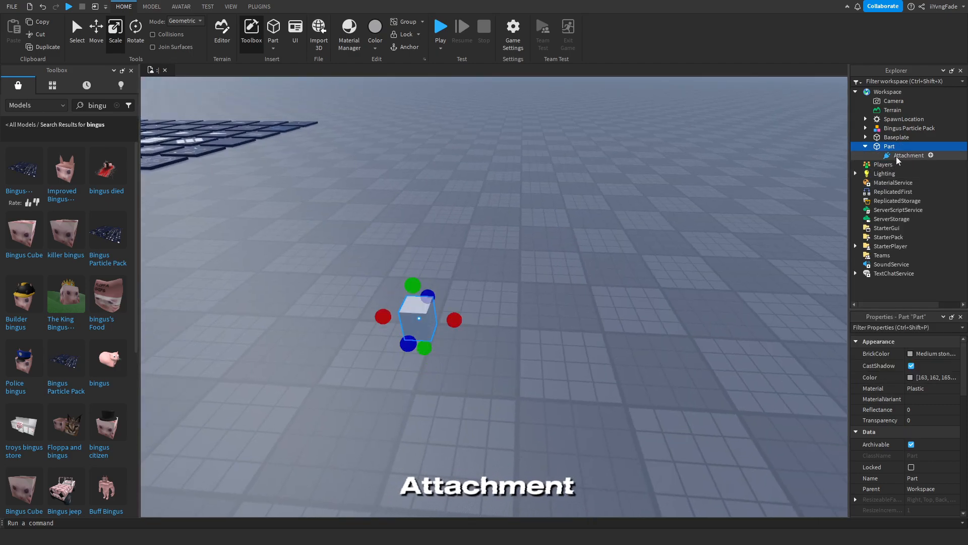
left_click(880, 147)
left_click(924, 421)
type("0.9")
key("Return")
- Raise the part carrying the particle emitter above the baseplate
left_click(674, 335)
right_click_drag(674, 335, 379, 347)
scroll(379, 347, "down", 2)
left_click(438, 327)
left_click(96, 29)
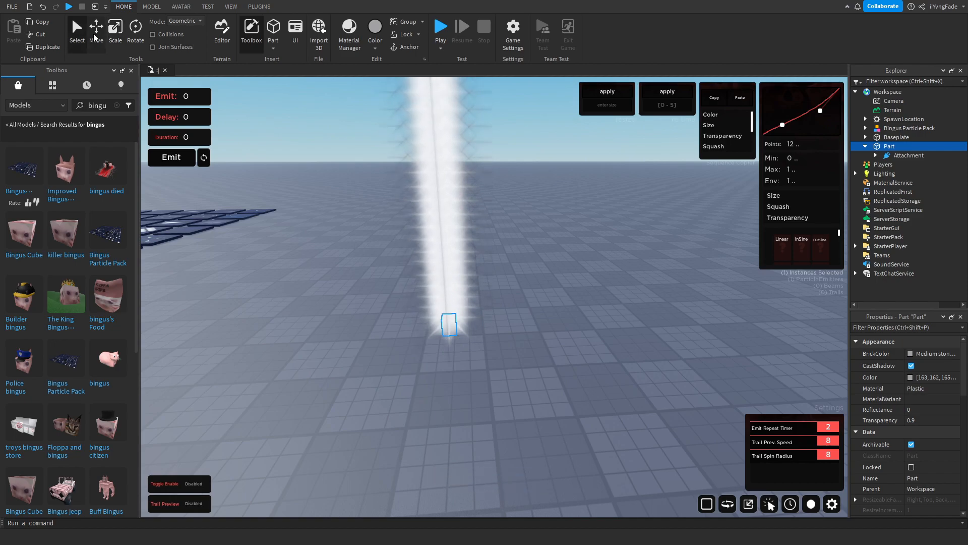
left_click_drag(448, 259, 528, 216)
scroll(528, 217, "down", 2)
right_click_drag(528, 216, 528, 196)
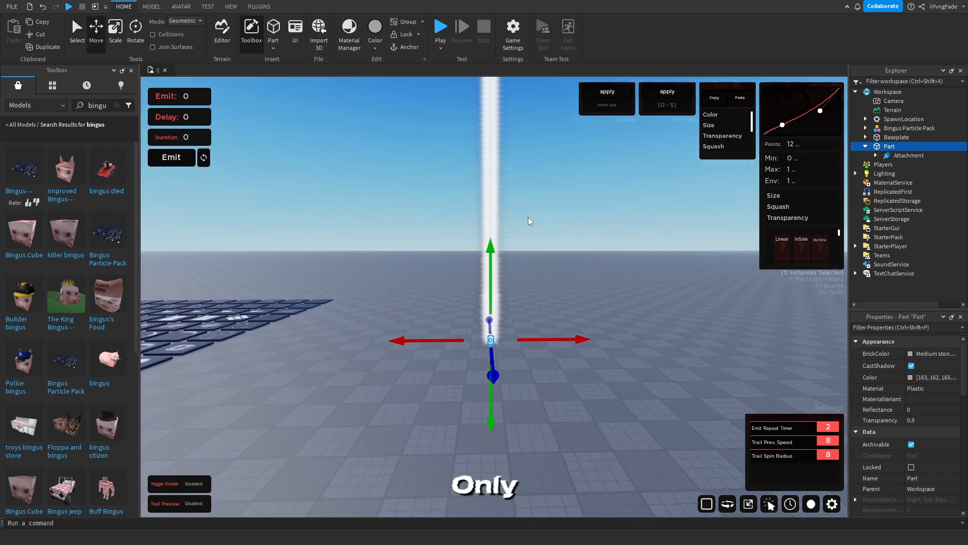
scroll(528, 216, "up", 1)
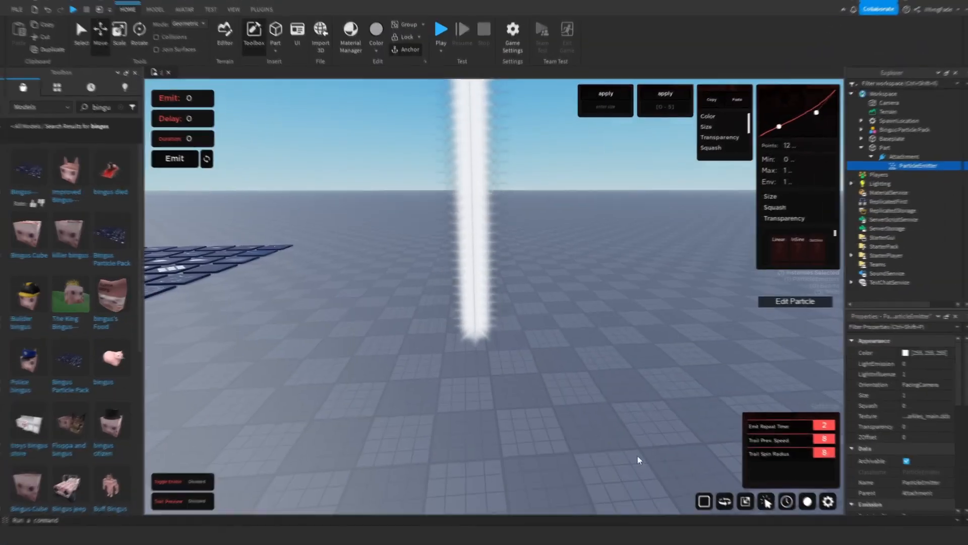
- Review the ParticleEmitter's emission properties, open its Lifetime value without changing it, and clear the selection
scroll(908, 429, "down", 5)
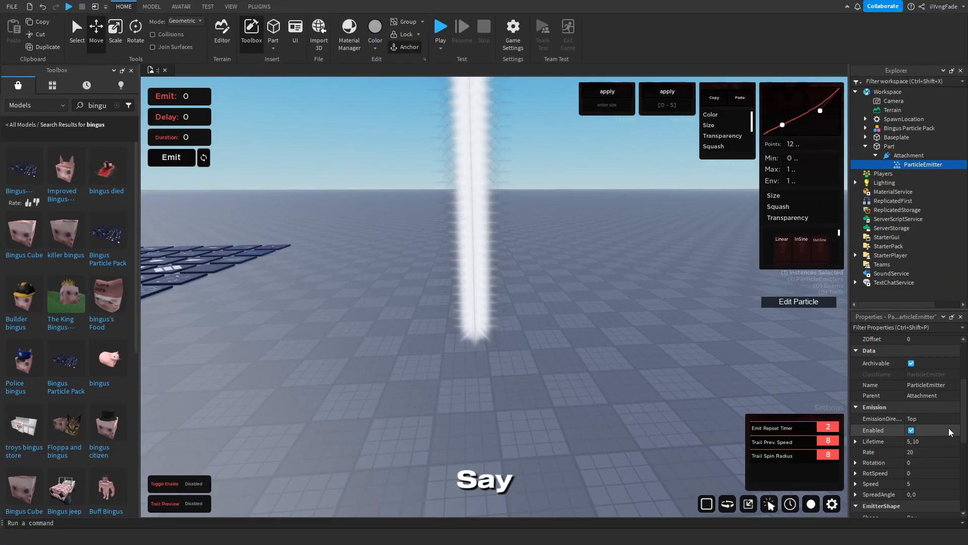
left_click(924, 442)
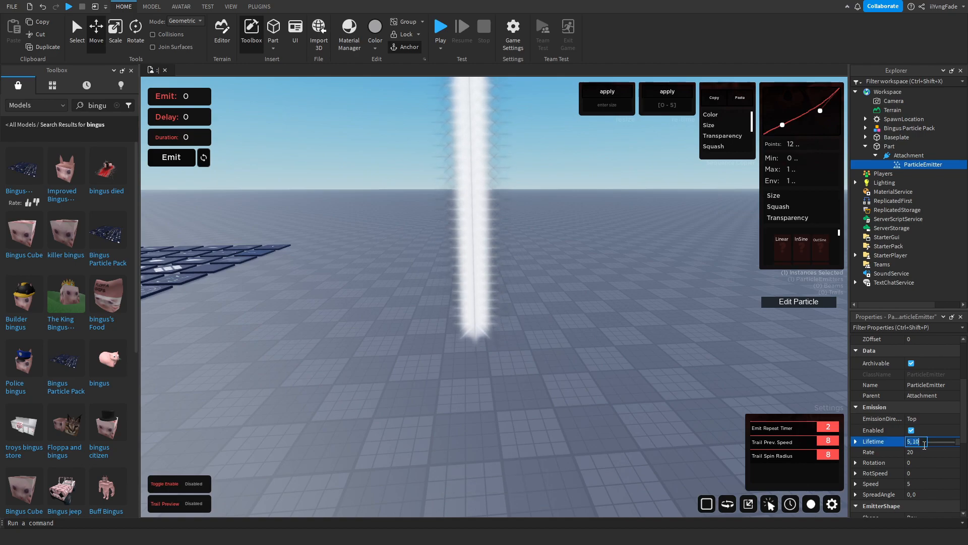
left_click(676, 398)
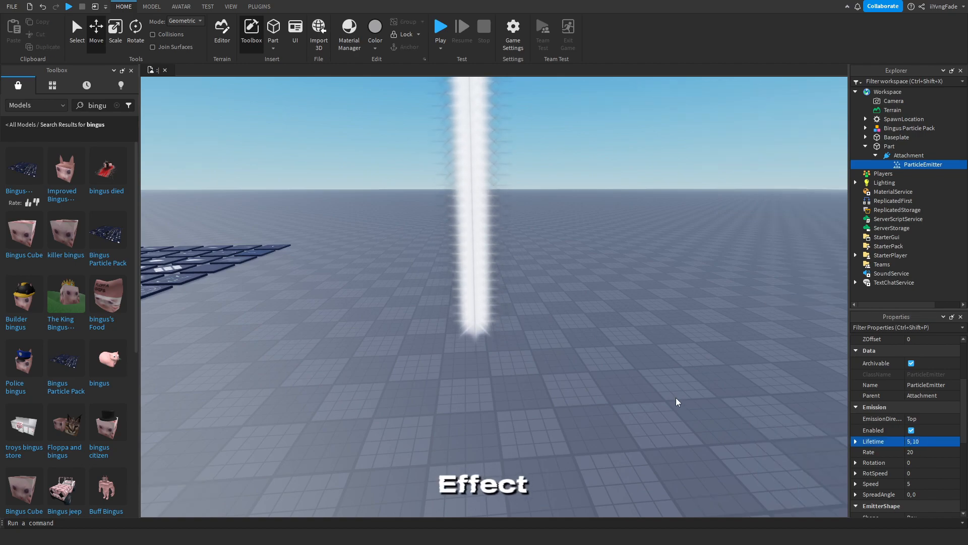
left_click(477, 325)
left_click_drag(555, 372, 388, 271)
left_click(525, 413)
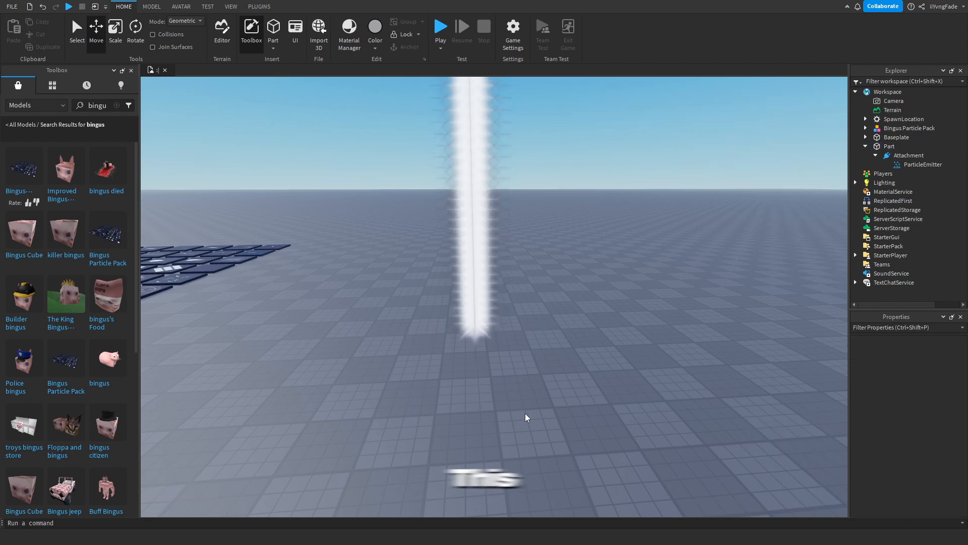
- Close the Toolbox and select the ParticleEmitter inside the part's attachment
left_click(131, 70)
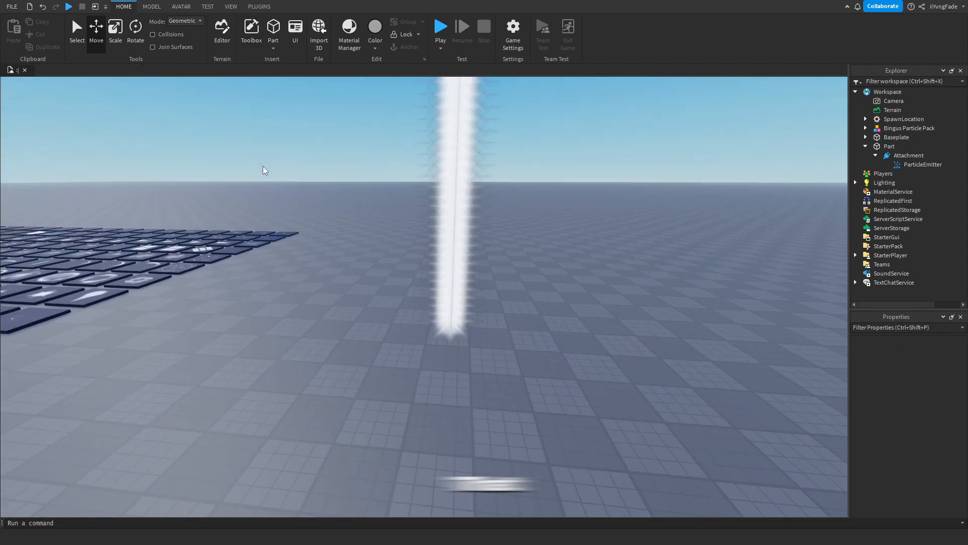
right_click_drag(262, 165, 264, 163)
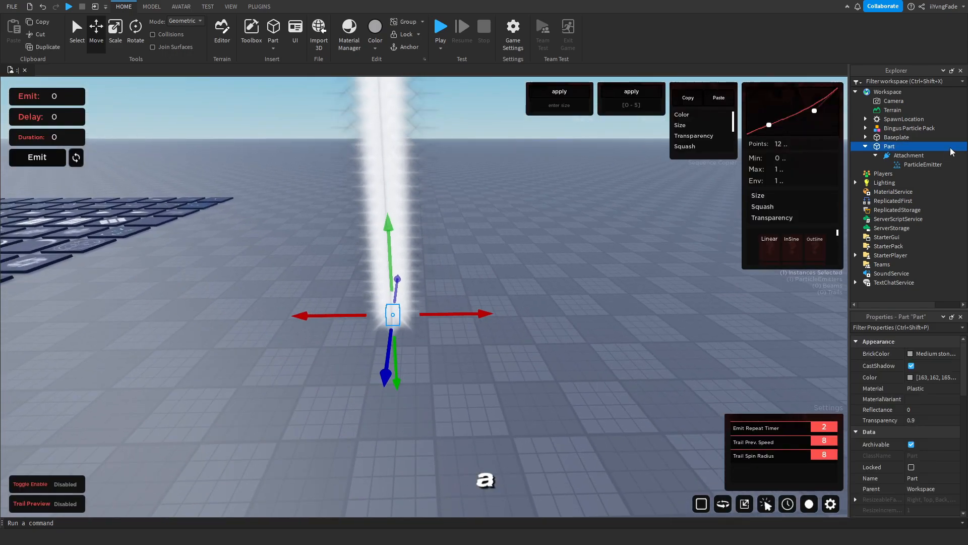
left_click(913, 164)
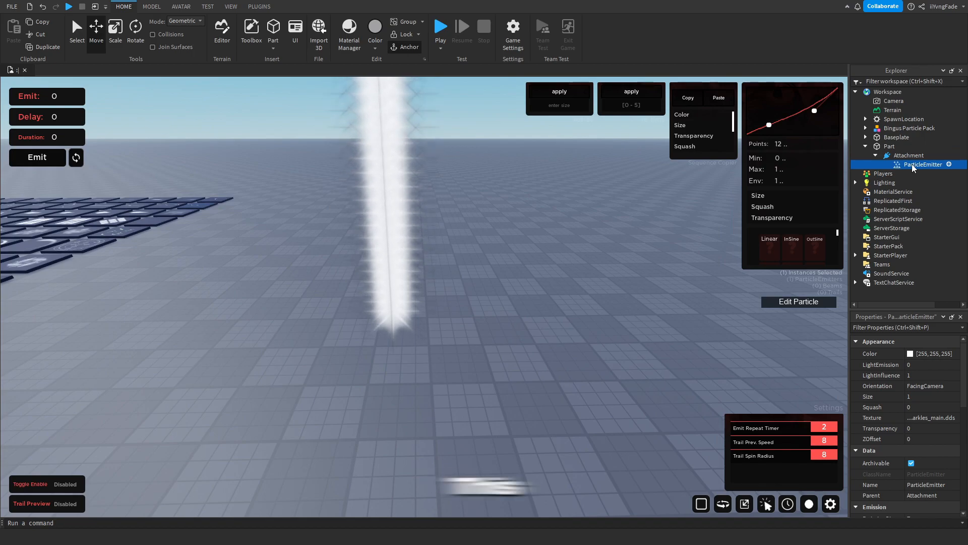
- Set the ParticleEmitter's LightInfluence to 0 and its LightEmission to 1, and open its Brightness value without changing it
left_click(907, 375)
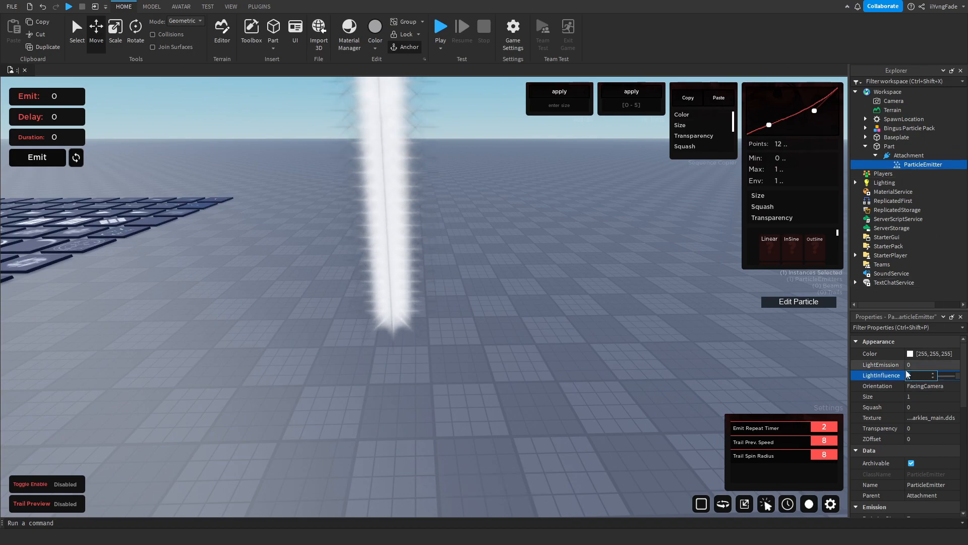
type("0")
left_click(910, 375)
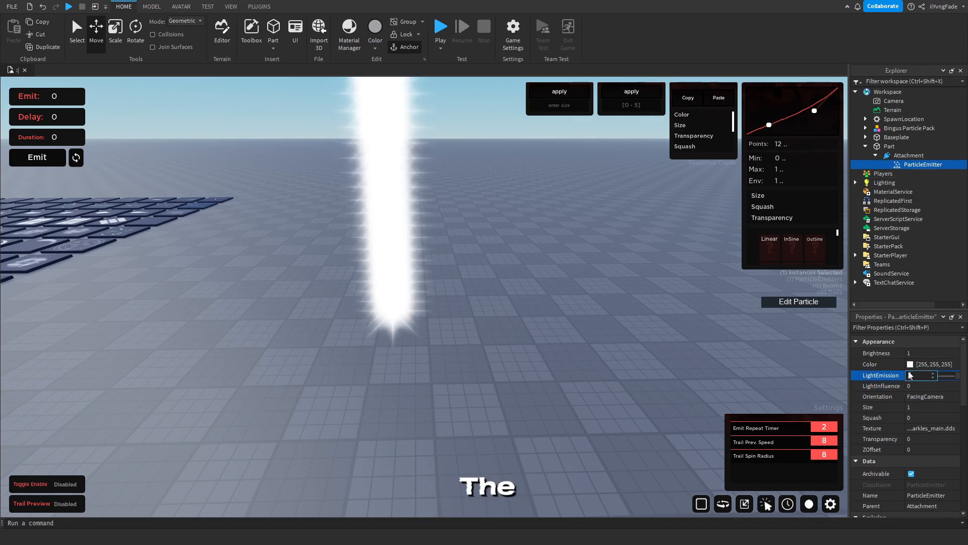
left_click(903, 354)
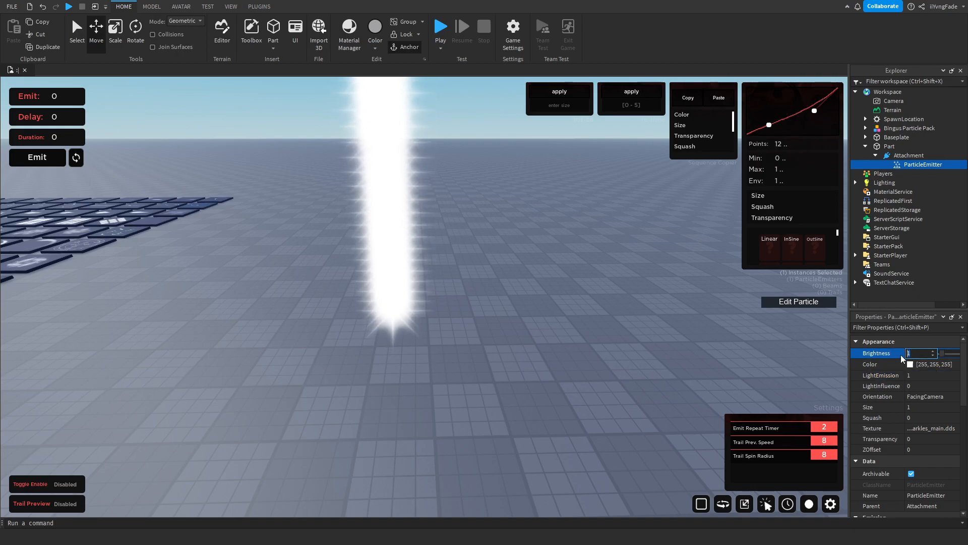
right_click_drag(680, 368, 679, 367)
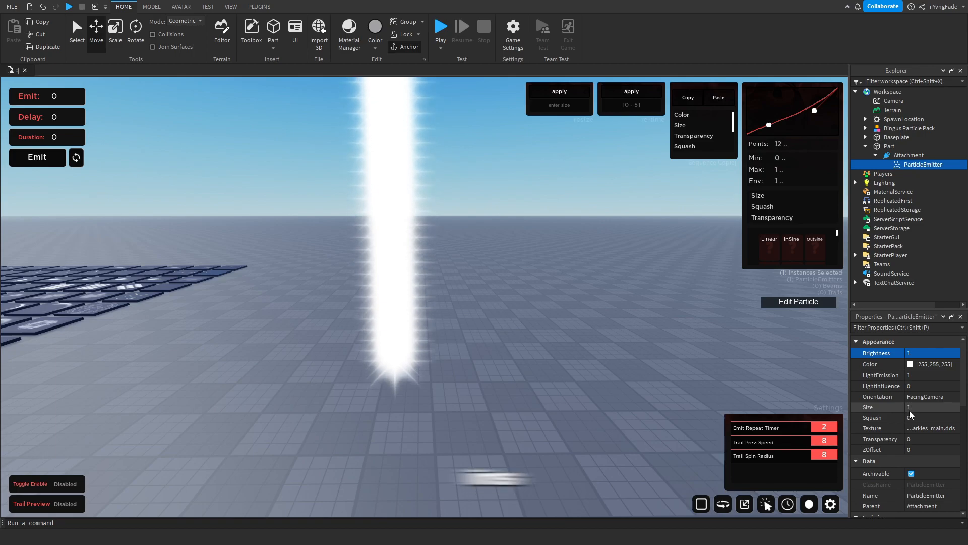
- Set the ParticleEmitter's Lifetime to 0.25 and its Speed to 0
scroll(917, 410, "down", 3)
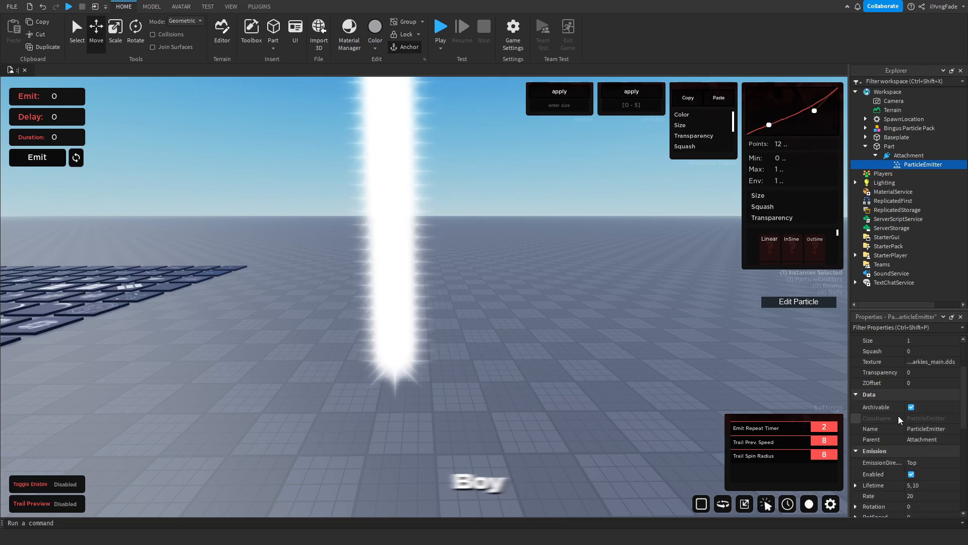
scroll(918, 433, "down", 2)
left_click(916, 451)
key("Return")
right_click_drag(657, 348, 657, 347)
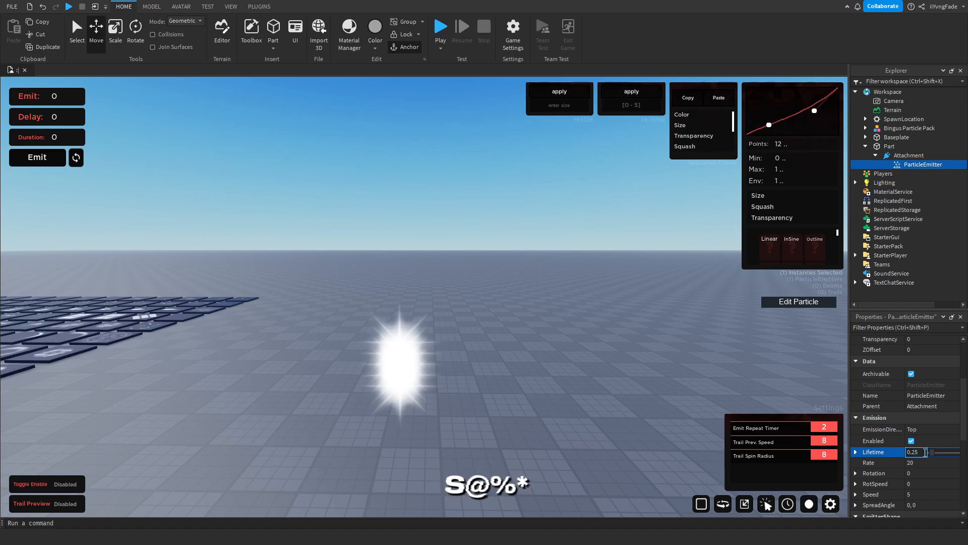
type(",0")
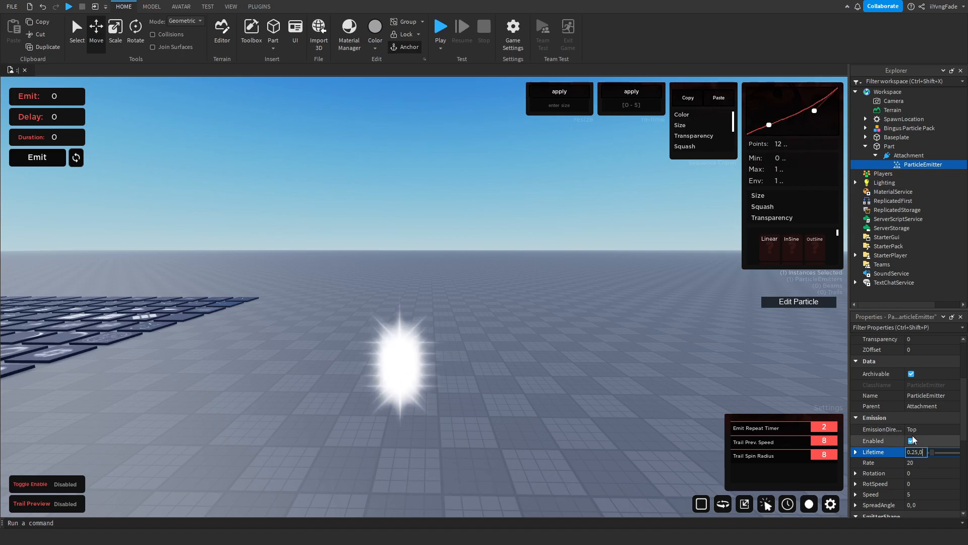
key("Return")
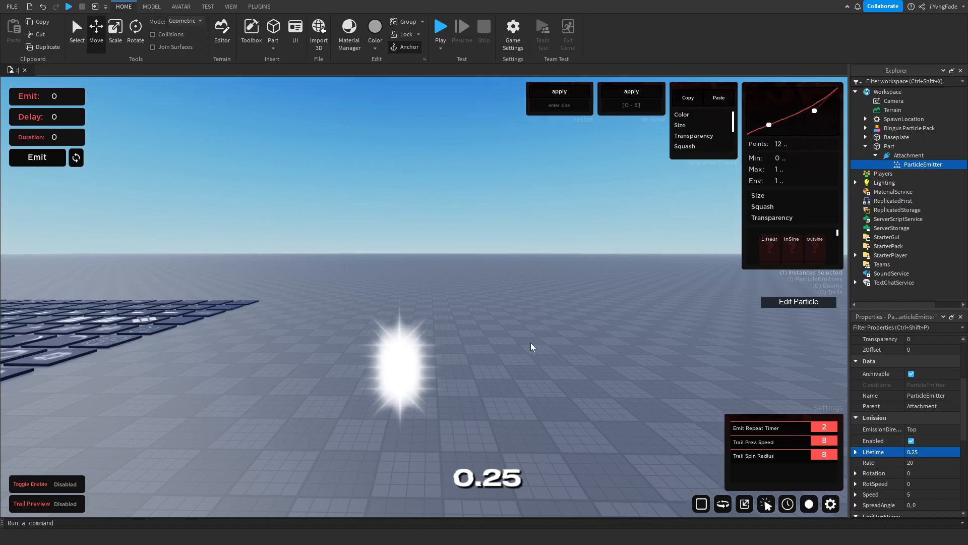
scroll(917, 454, "down", 2)
left_click(917, 465)
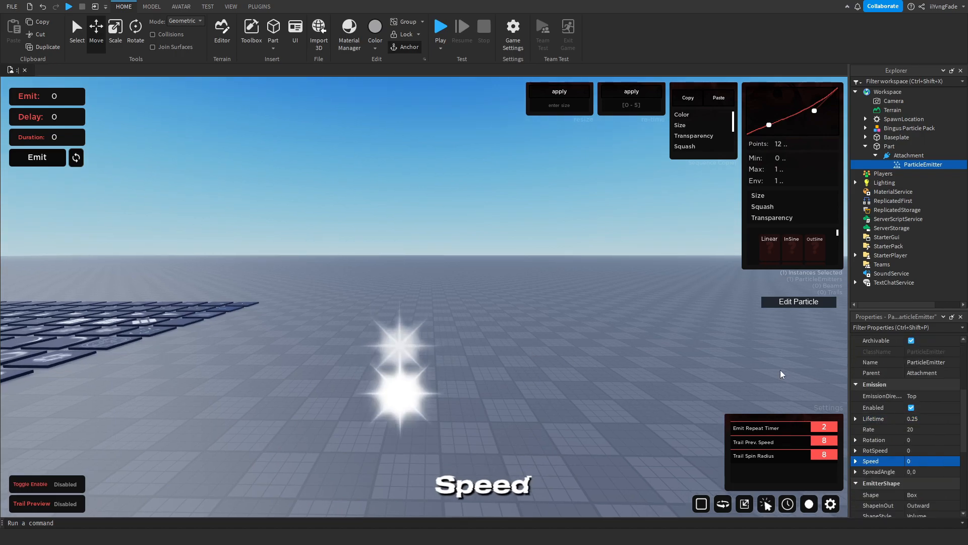
- Shape the ParticleEmitter's Size curve by raising its end point and adding a high point at about time 0.16
scroll(946, 399, "up", 3)
left_click(946, 376)
left_click(954, 374)
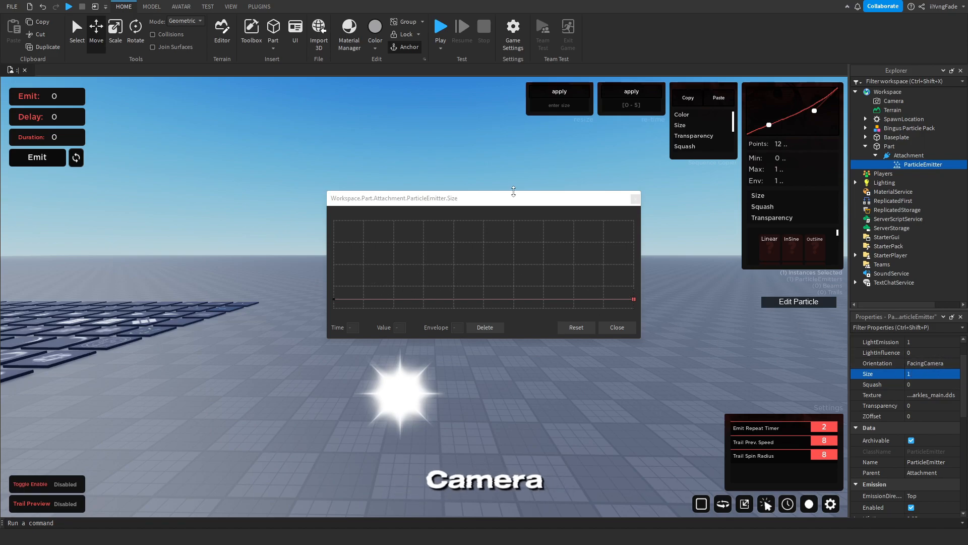
left_click_drag(506, 205, 777, 206)
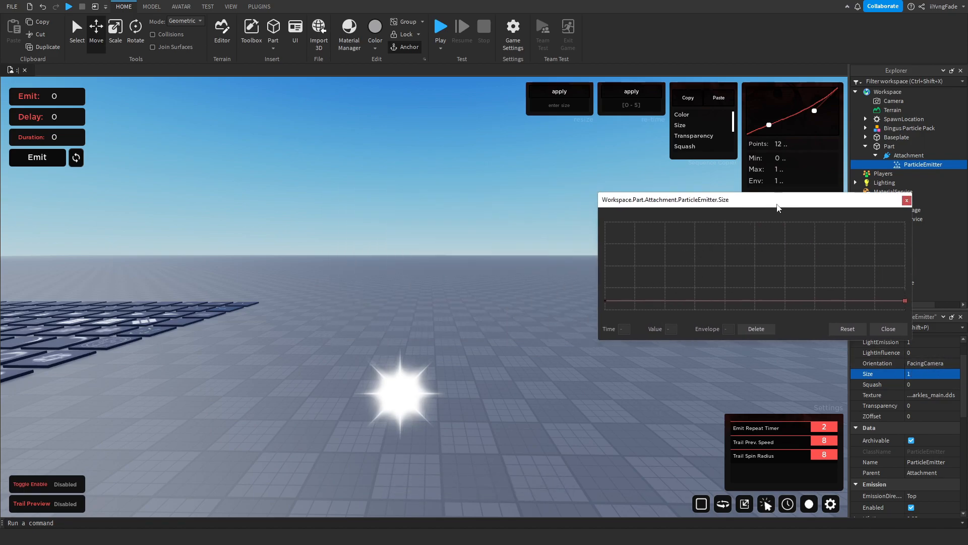
left_click(890, 329)
double_click(953, 375)
left_click_drag(634, 300, 634, 268)
left_click(389, 283)
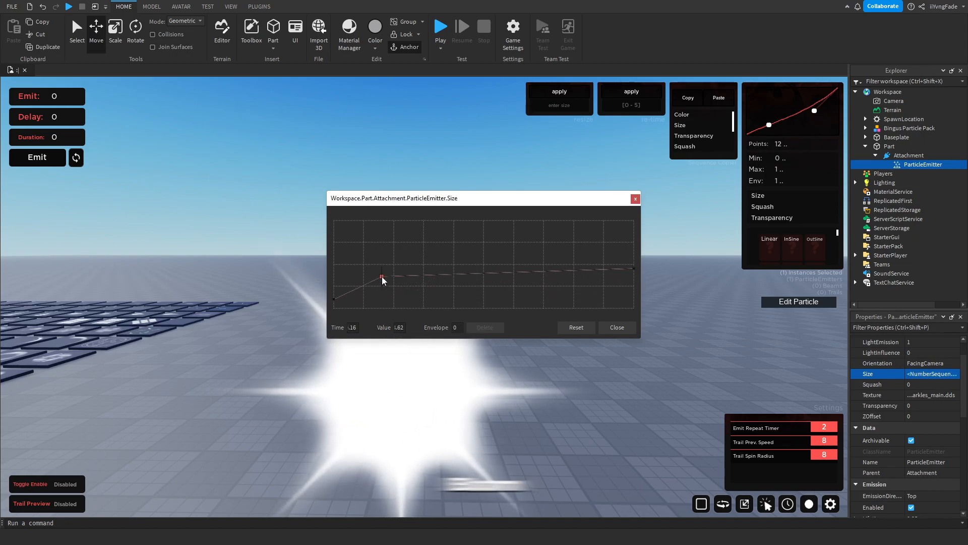
left_click(624, 331)
- Make the ParticleEmitter's Transparency curve rise from 0 at the start to 1 at the end
double_click(954, 406)
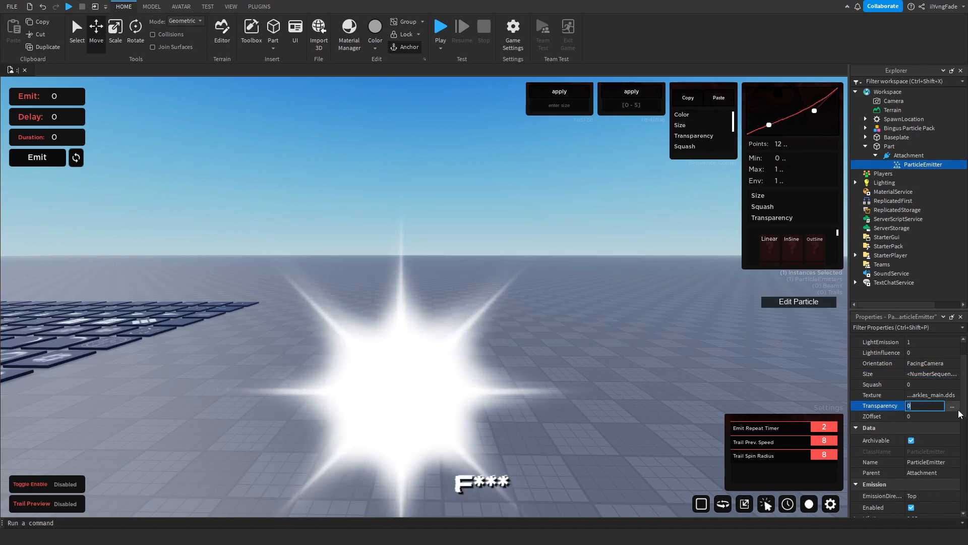
left_click_drag(635, 311, 635, 218)
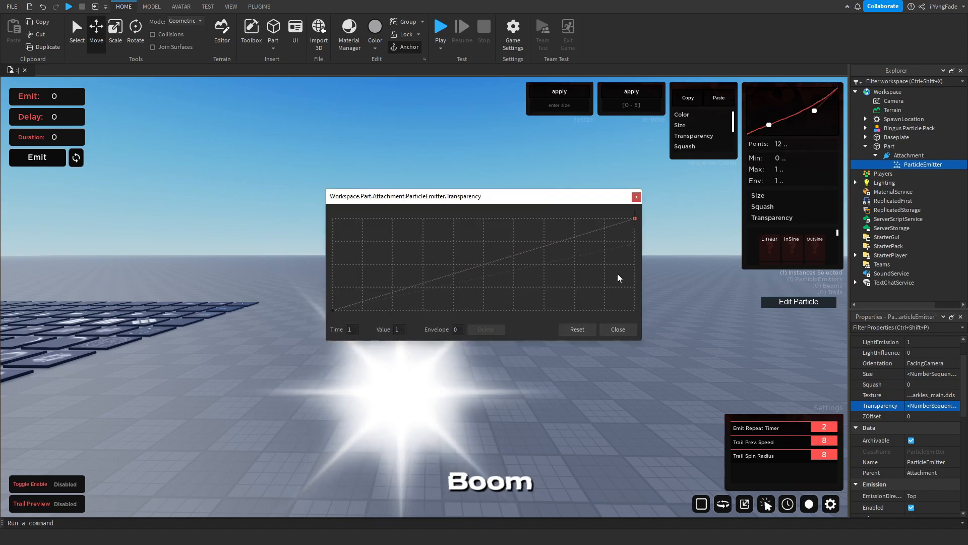
left_click(611, 333)
- Browse the Bingus Particle Pack, pick a soft white ring tile, and copy its decal's texture ID
scroll(919, 429, "down", 3)
right_click_drag(353, 227, 512, 277)
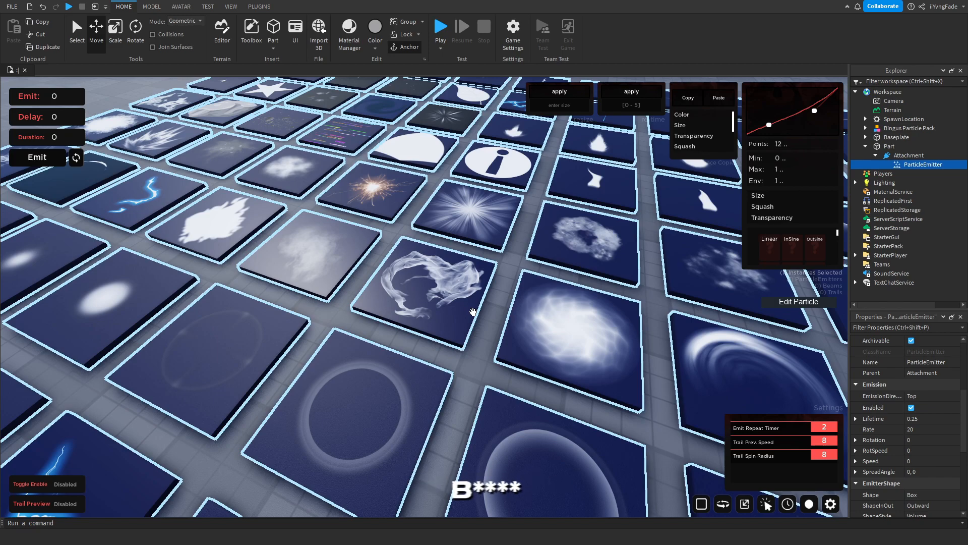
key("s")
right_click_drag(449, 303, 447, 303)
key("s")
key("w")
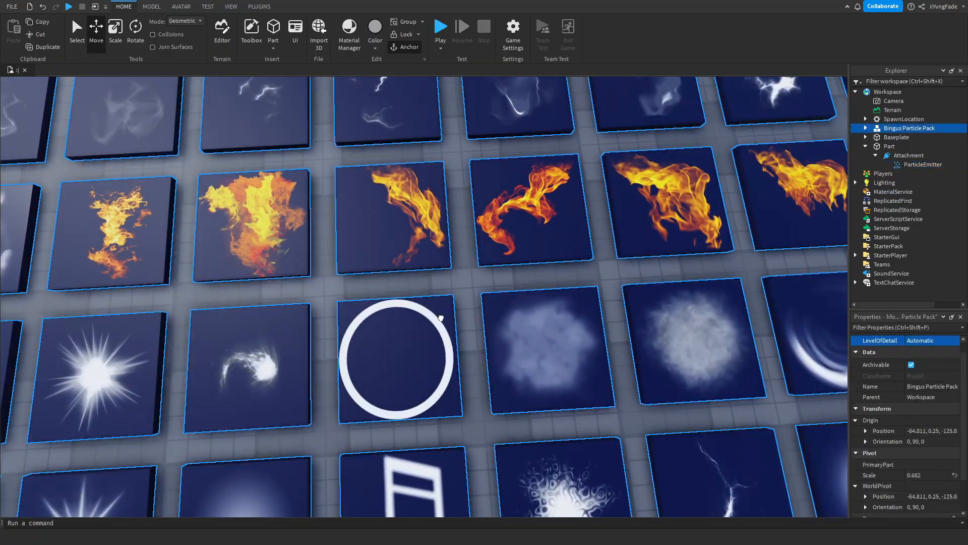
key("s")
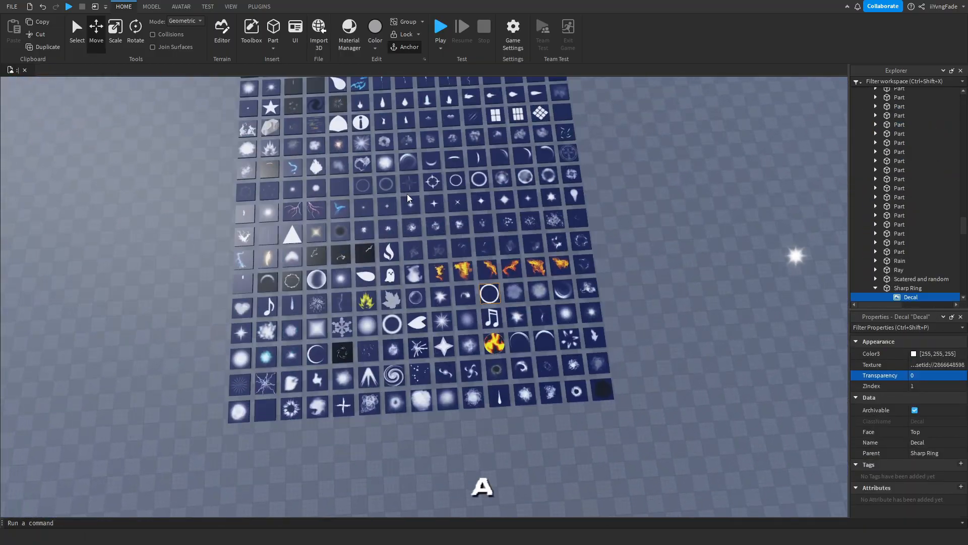
right_click(407, 194)
left_click(370, 305)
scroll(374, 305, "up", 10)
left_click(461, 393, "alt")
left_click(916, 365)
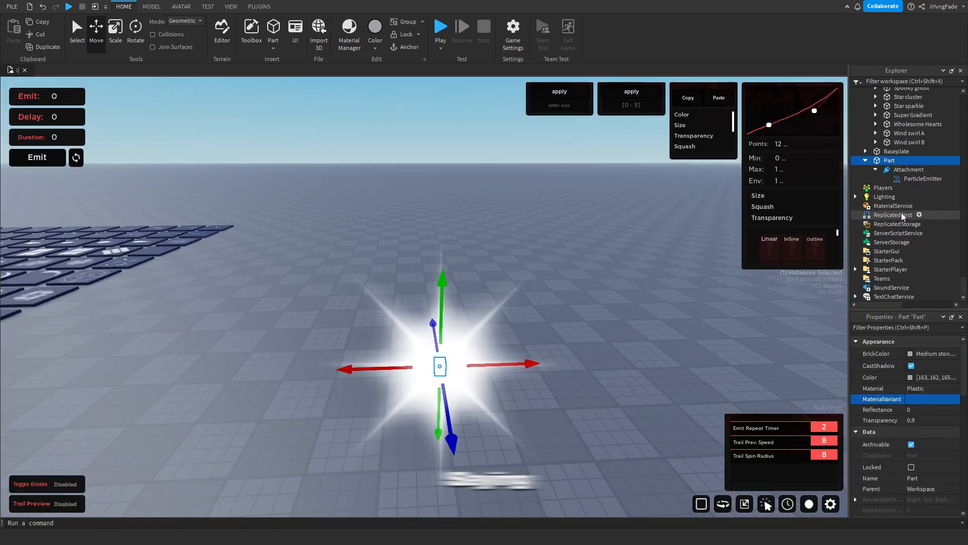
- Apply the copied ring texture to the ParticleEmitter in the part's attachment and set its Rate to 5
left_click(909, 170)
left_click(910, 179)
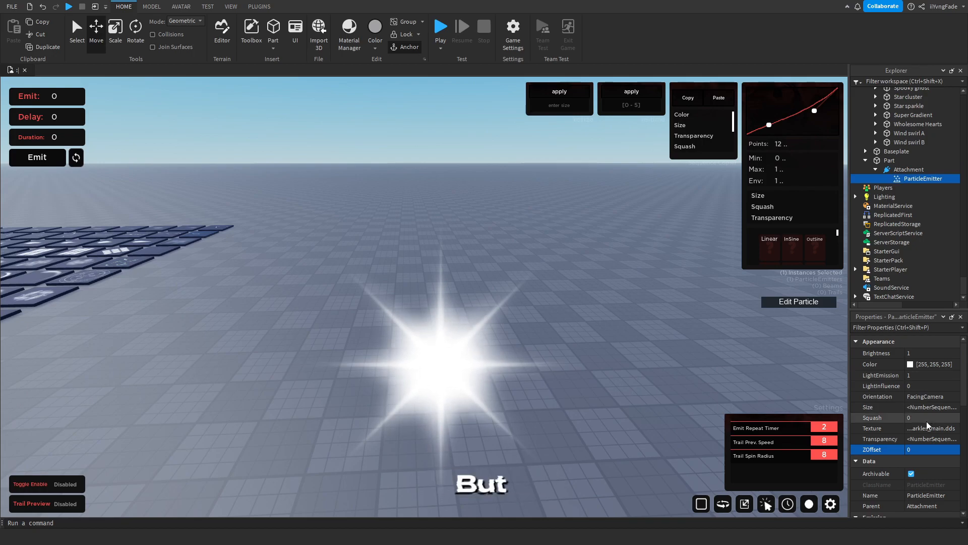
scroll(926, 425, "down", 4)
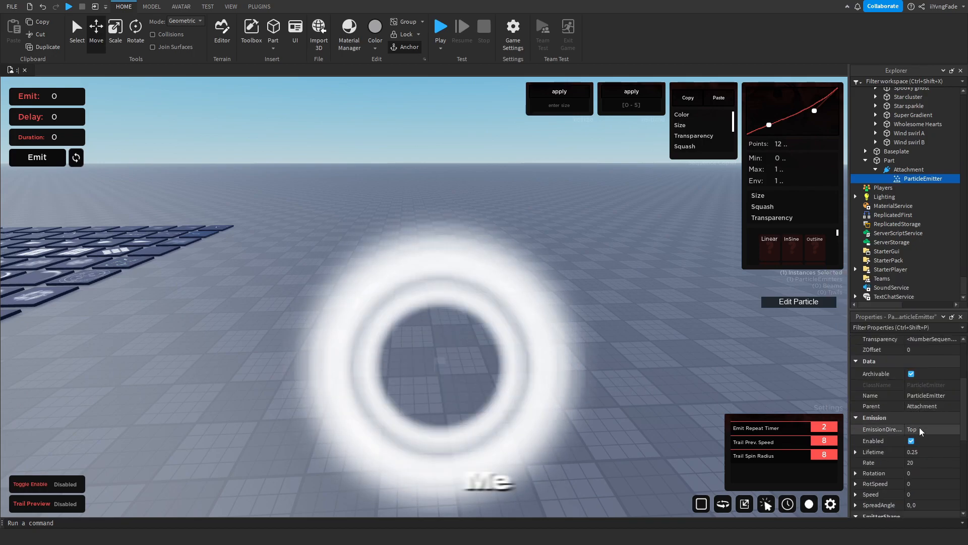
left_click(913, 462)
type("5")
key("Return")
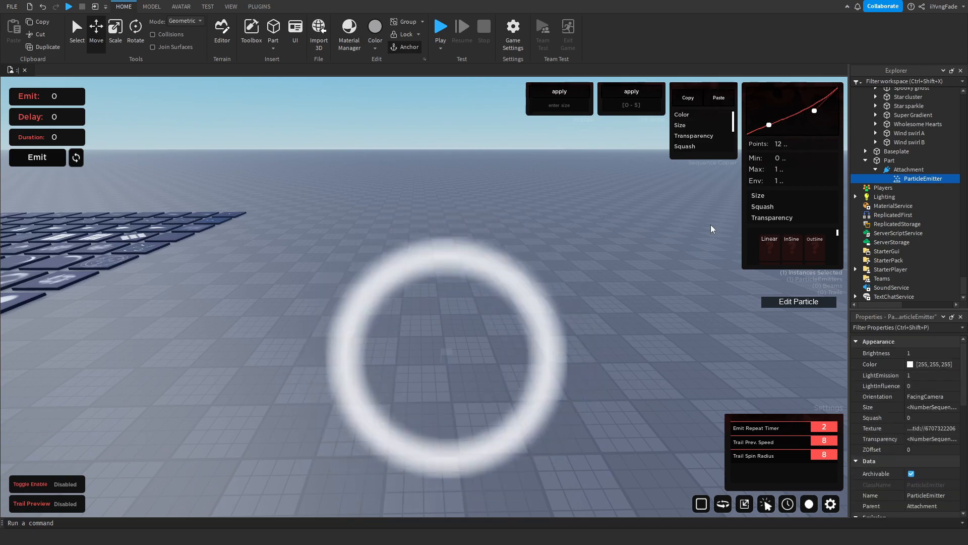
- Scale down the ring particle by applying a resize factor of 0.9
left_click(574, 106)
type("0.9")
left_click(555, 92)
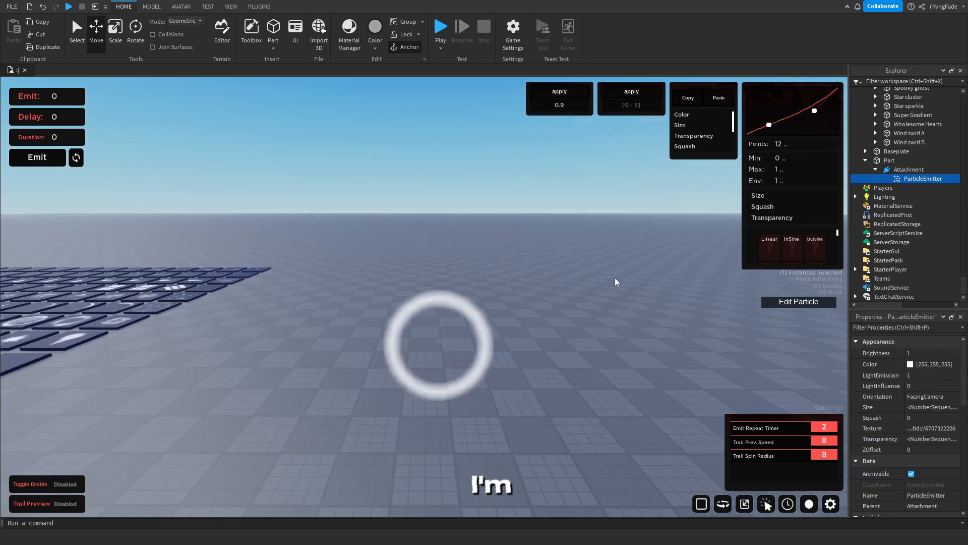
- Disable the ParticleEmitter's continuous emission and set the Emit count to 1
scroll(919, 426, "down", 4)
left_click(912, 440)
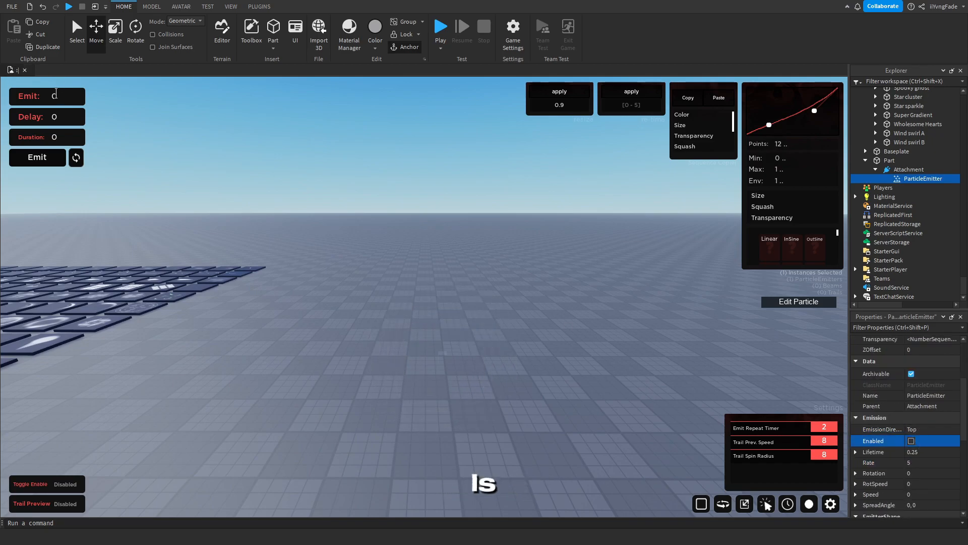
left_click(63, 96)
type("1")
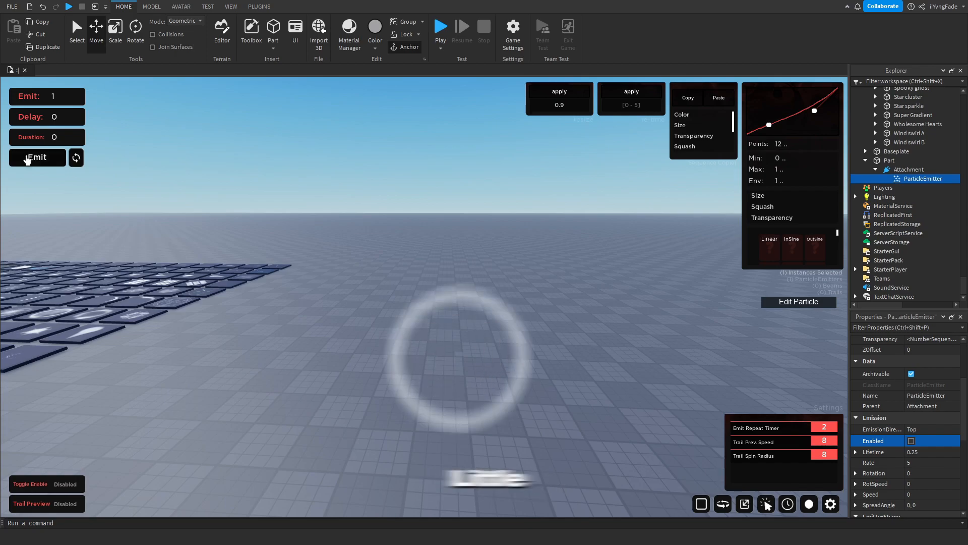
- Emit the ring particle several times to preview single bursts, and re-enable the ParticleEmitter
right_click_drag(276, 203, 272, 201)
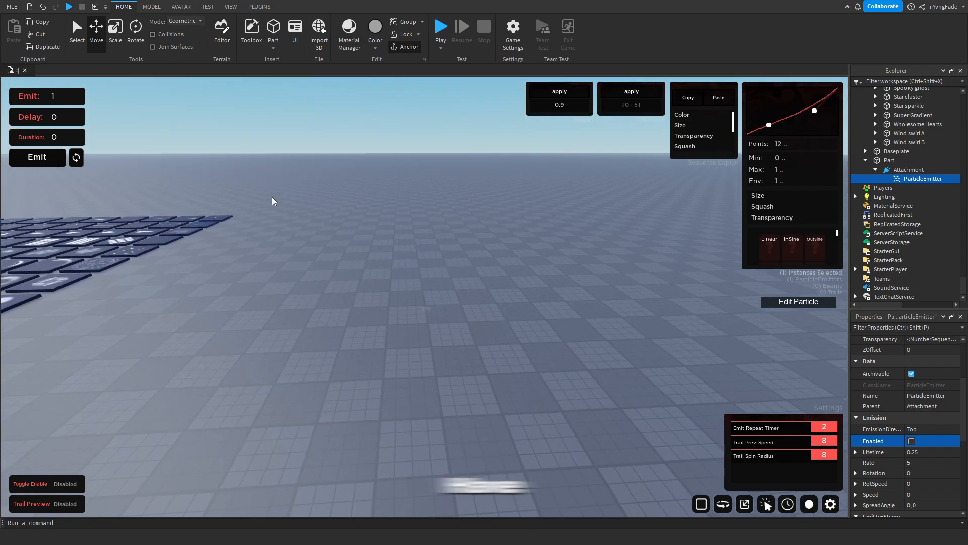
key("s")
left_click(41, 156)
key("w")
left_click(41, 157)
left_click(41, 157)
left_click(42, 157)
key("s")
left_click(916, 439)
- Examine the textures in the Bingus Particle Pack for a second particle shape
right_click_drag(465, 213, 464, 214)
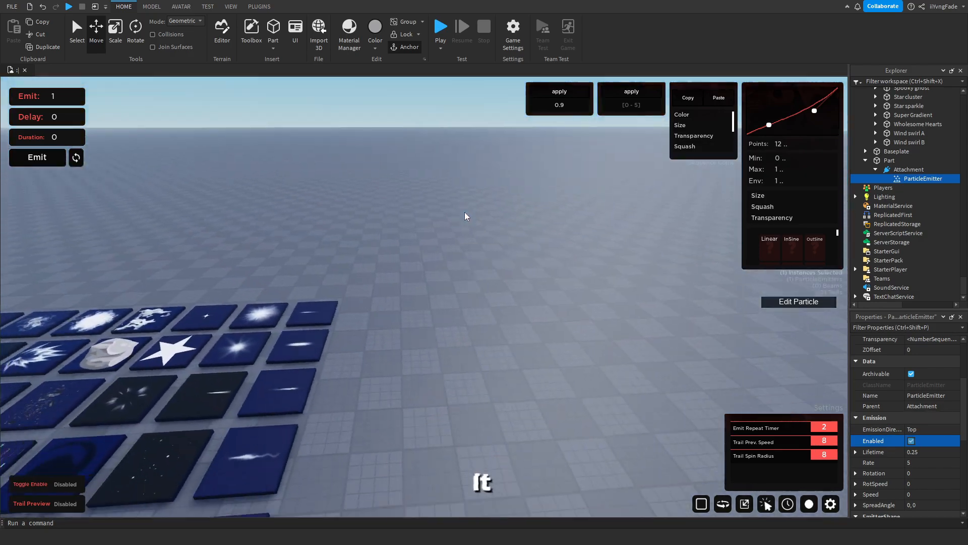
key("s")
right_click_drag(367, 192, 369, 195)
right_click_drag(432, 283, 465, 288)
key("w")
key("s")
key("w")
key("d")
right_click_drag(465, 288, 465, 288)
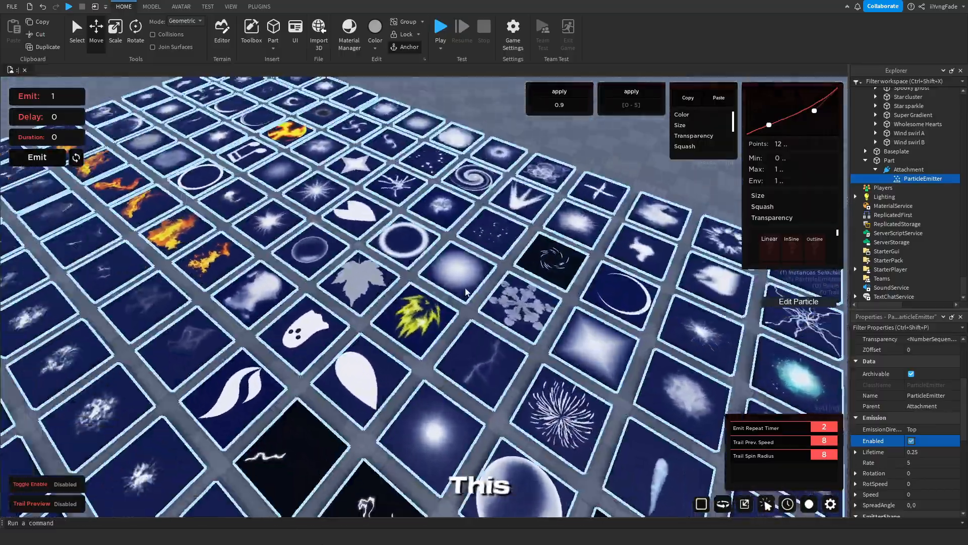
key("s")
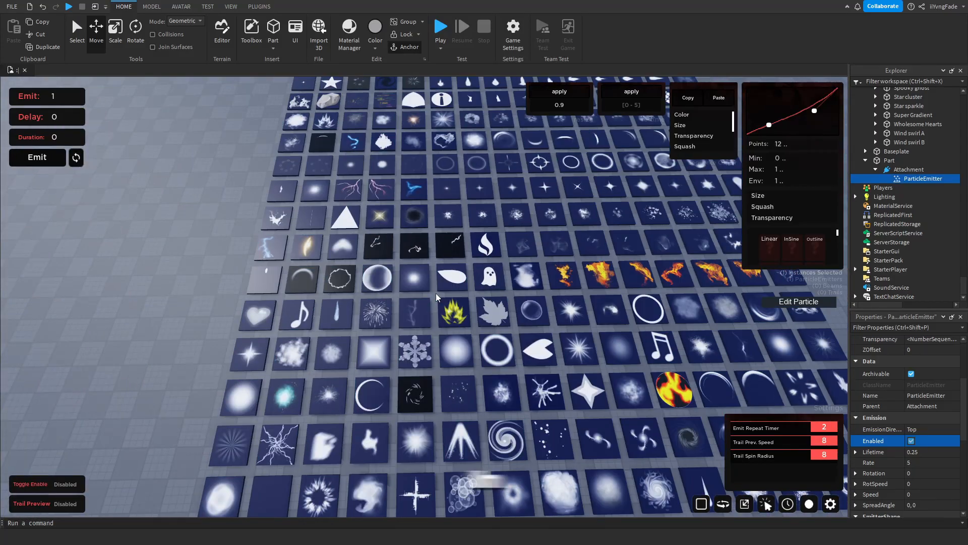
- Select the Big 4 Pointed star's decal in the Bingus Particle Pack and copy its texture ID
scroll(438, 297, "down", 3)
left_click(504, 488)
scroll(619, 369, "up", 4)
right_click_drag(493, 402, 493, 401)
scroll(434, 326, "up", 5)
left_click(432, 325)
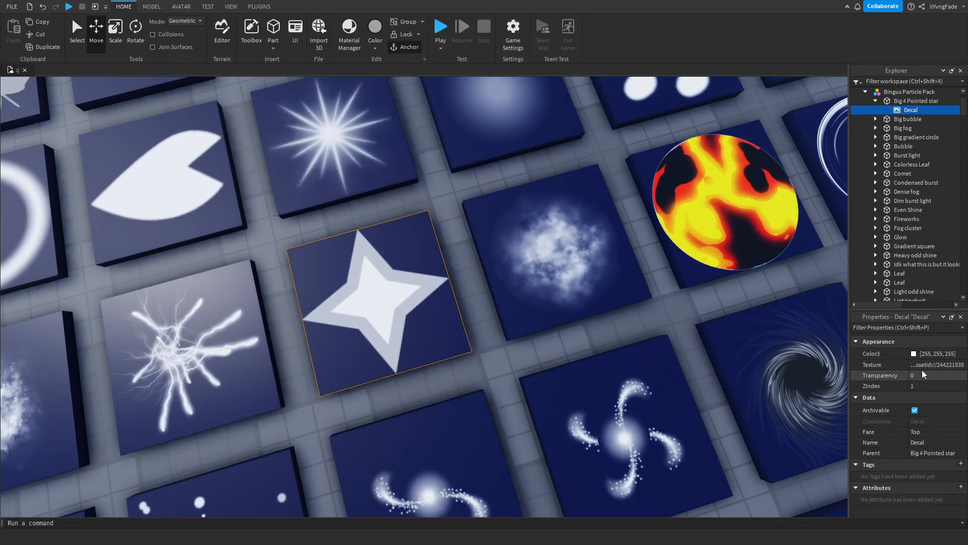
left_click(926, 365)
key("ctrl+c")
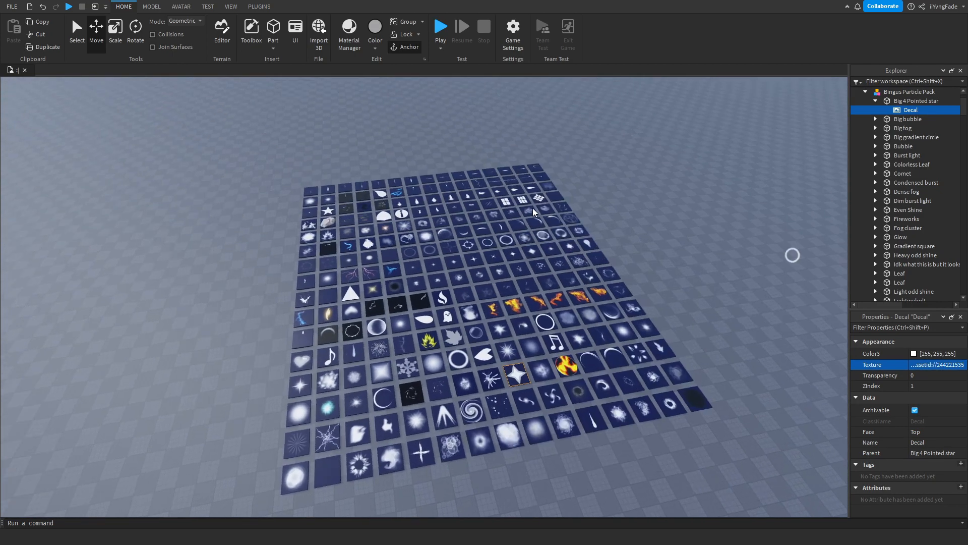
- Duplicate the ring ParticleEmitter inside the part's attachment
right_click_drag(533, 208, 533, 208)
scroll(581, 242, "up", 5)
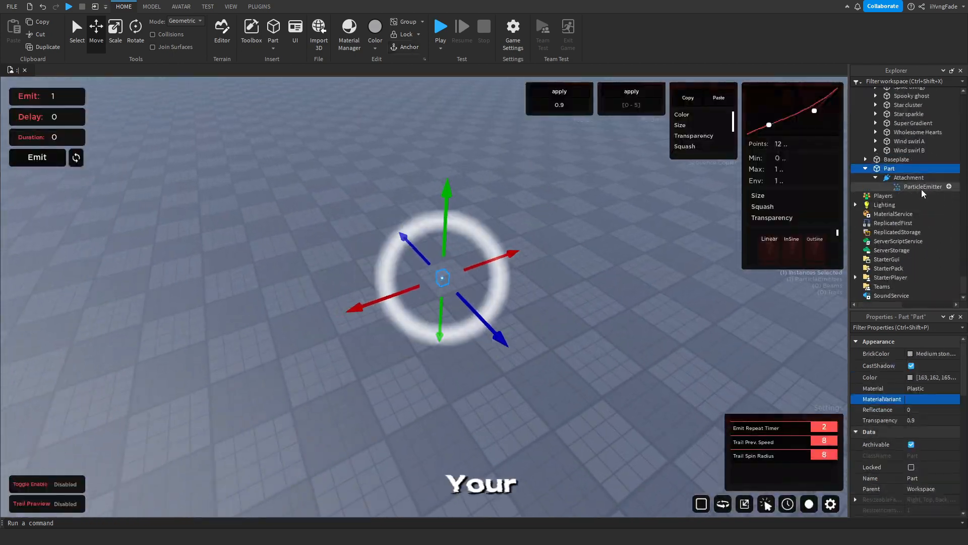
left_click(922, 194)
right_click(907, 197)
left_click(857, 69)
key("ctrl+v")
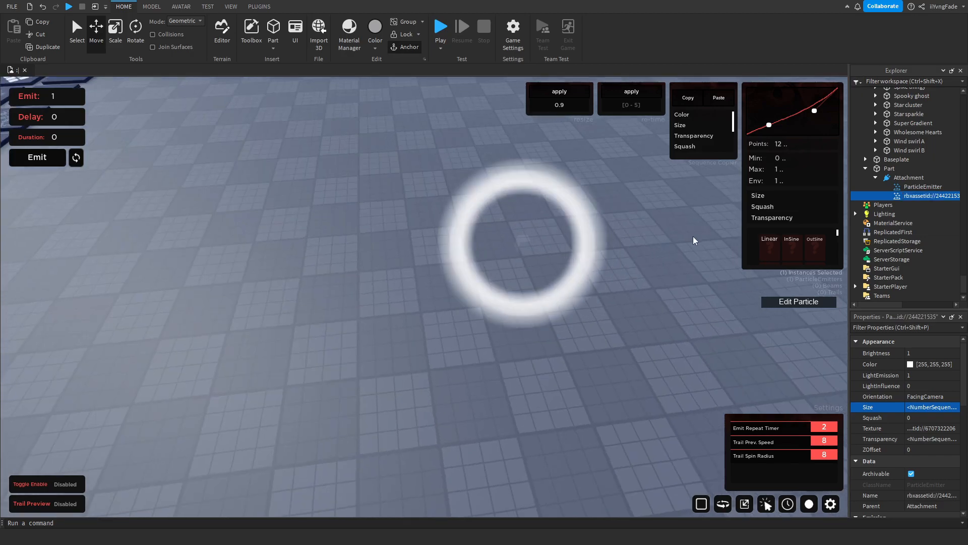
- Replace the duplicated emitter's Texture with the copied Big 4 Pointed star texture ID
left_click(927, 428)
key("ctrl+v")
key("Return")
right_click_drag(668, 347, 668, 347)
scroll(668, 347, "up", 2)
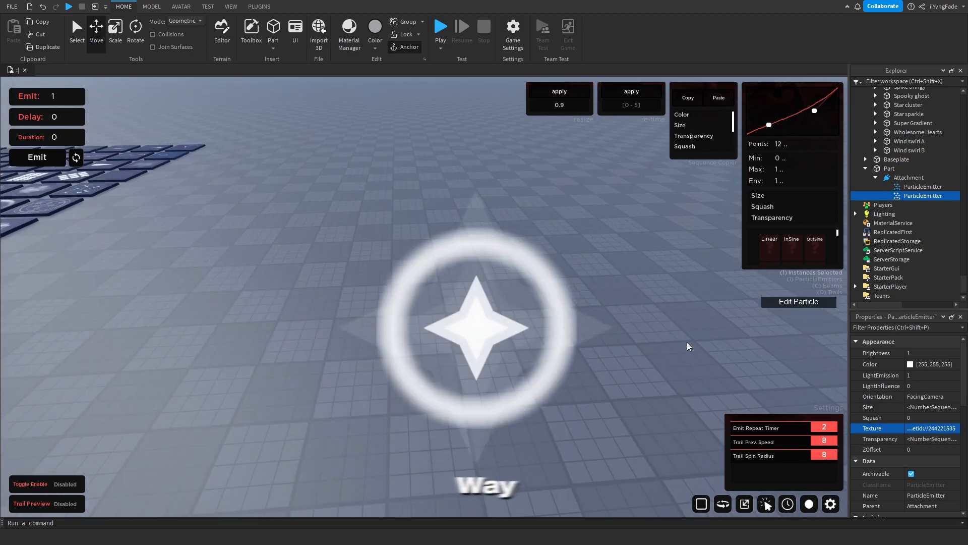
- Set the star emitter's ZOffset to 0.001 and its Brightness to 5
left_click(890, 450)
type(".001")
key("Return")
right_click_drag(601, 302, 601, 303)
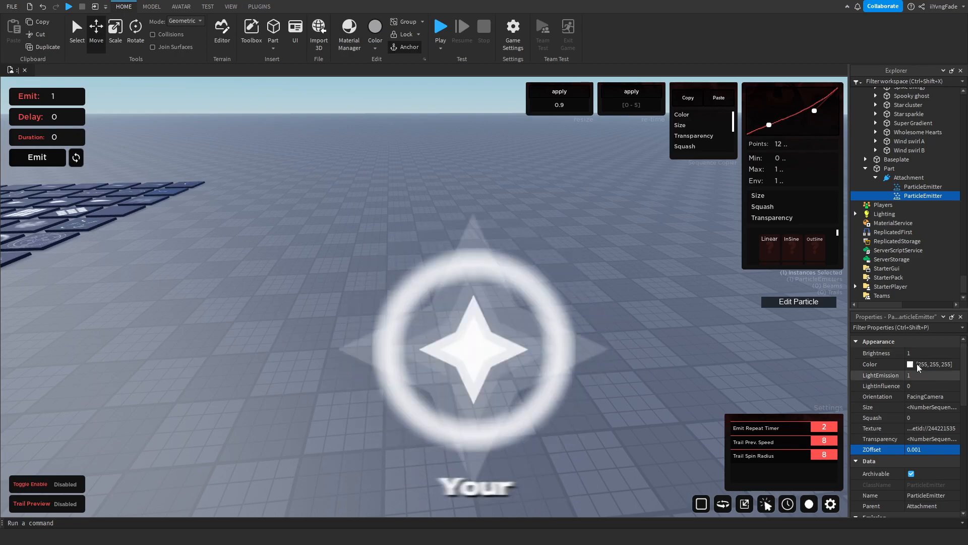
left_click(915, 352)
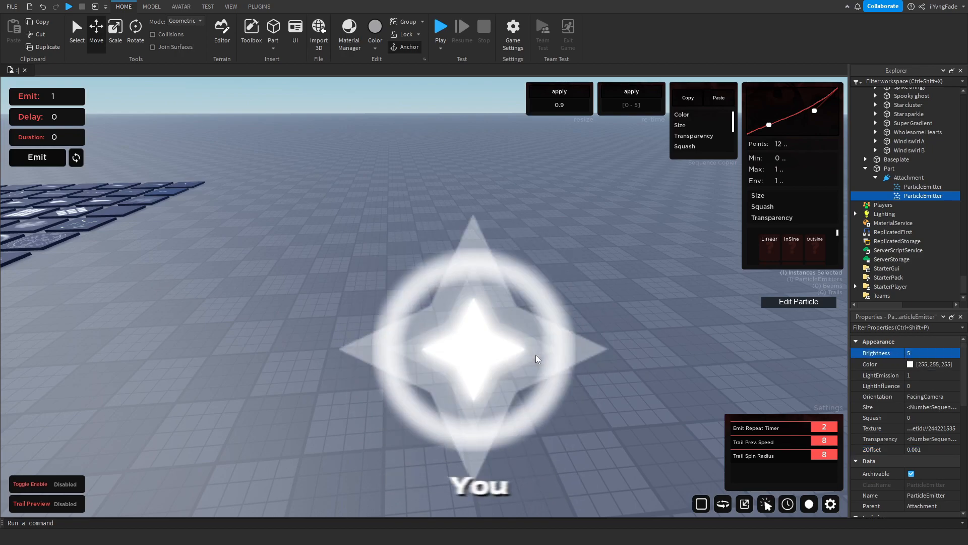
- Reshape the star emitter's Size curve to start and end at zero, with a peak of about 4.2 at mid-lifetime
left_click(925, 407)
left_click(955, 407)
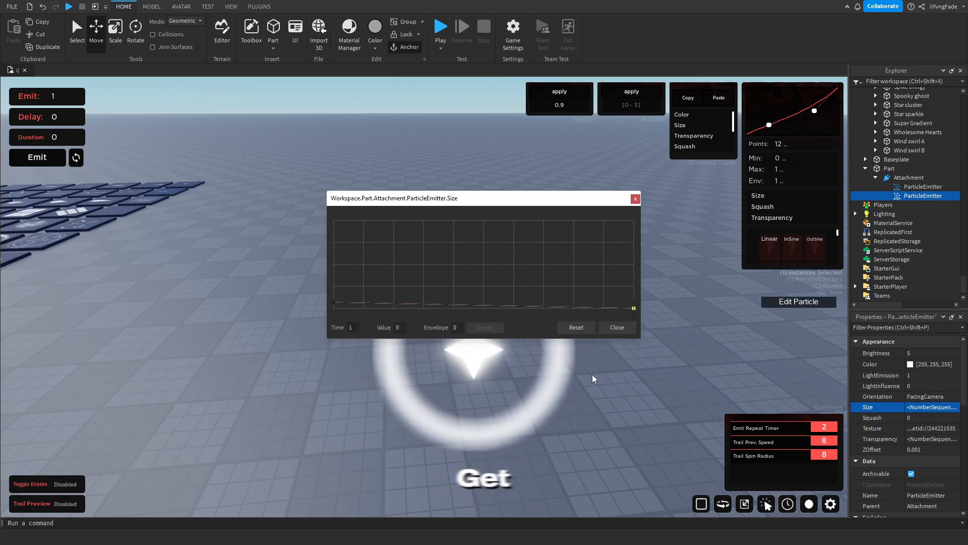
left_click(484, 266)
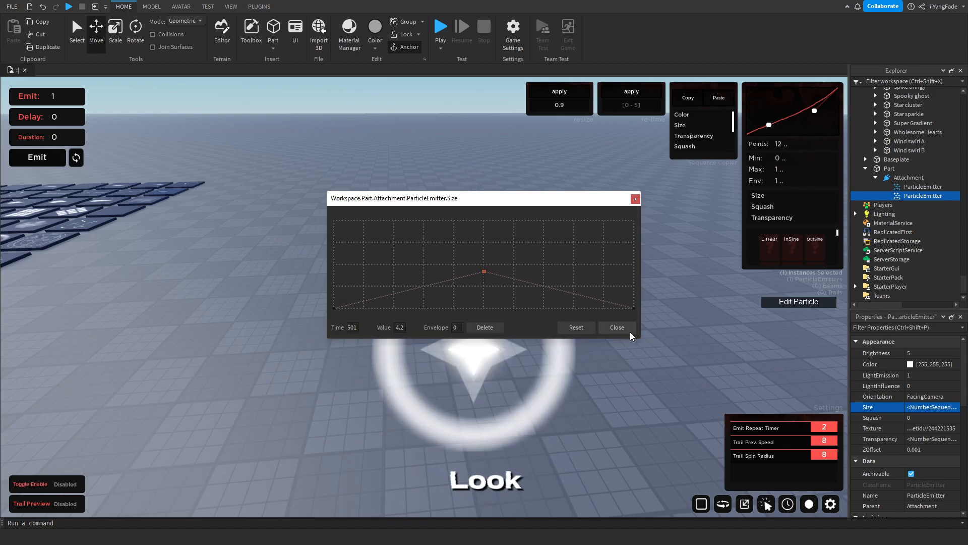
left_click(617, 327)
- Set the star emitter's Rotation range to -360, 360
scroll(908, 429, "down", 3)
left_click(933, 473)
type("360")
left_click(908, 473)
type("-360,")
key("Return")
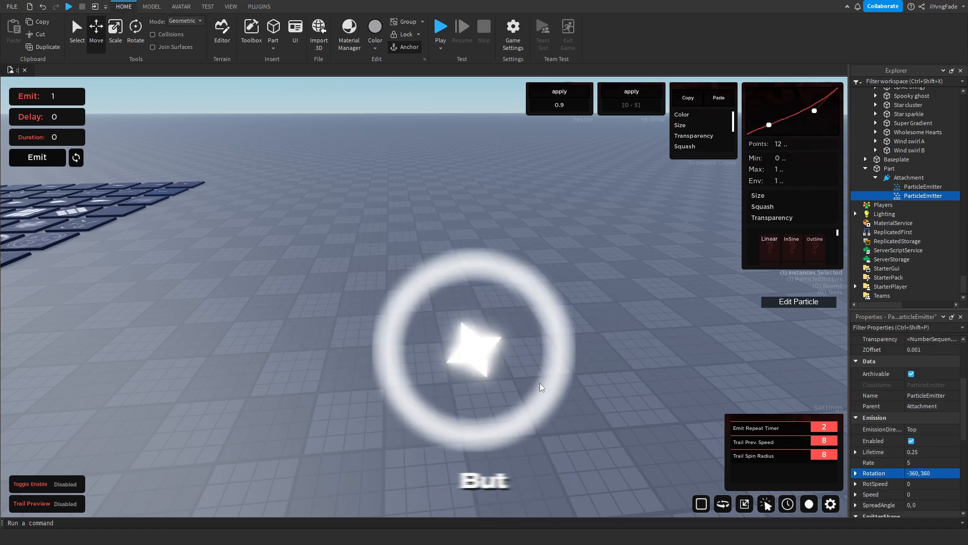
- Shorten the star emitter's Lifetime to 0.15
right_click_drag(540, 389, 541, 353)
scroll(541, 353, "down", 2)
scroll(915, 414, "up", 1)
scroll(933, 454, "down", 1)
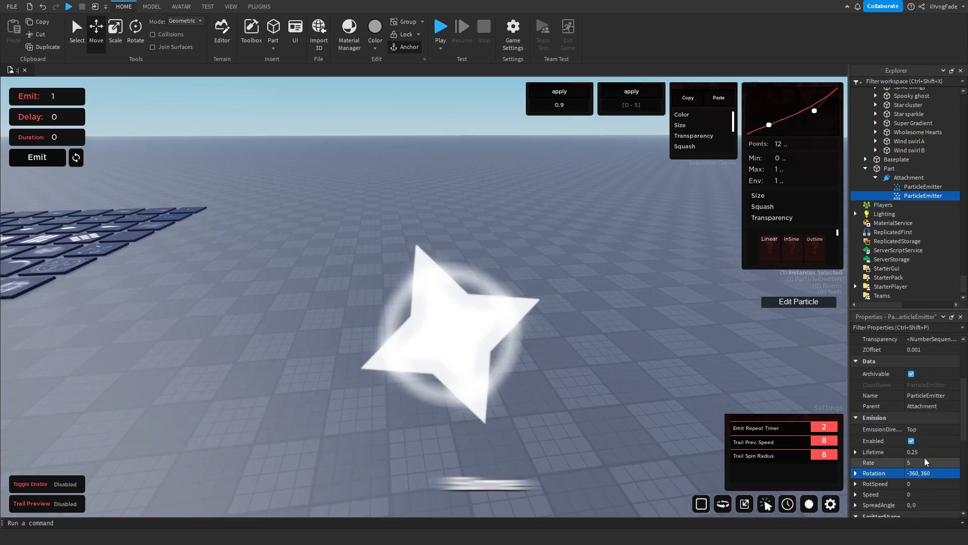
left_click(925, 452)
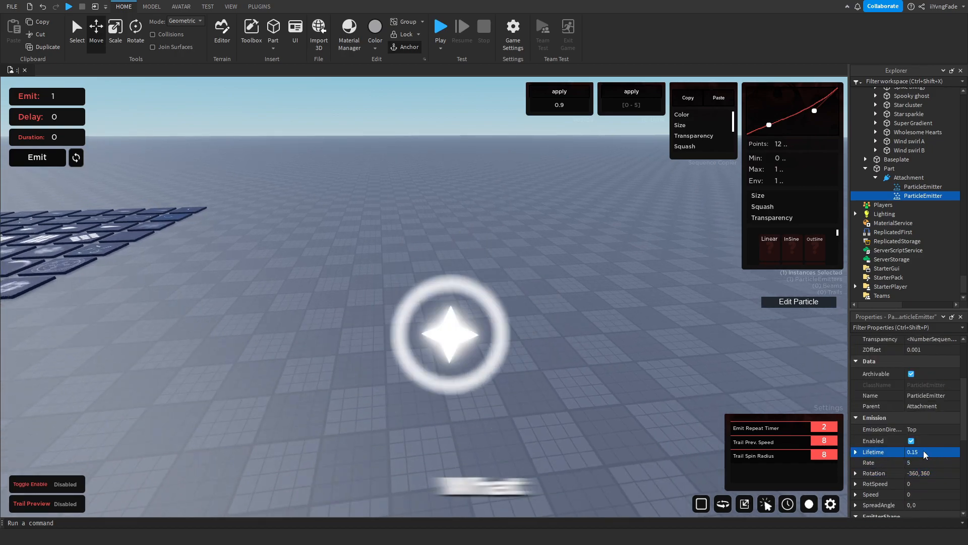
- Disable continuous emission on both the ring and star emitters and emit a test burst of them together
left_click(923, 187, "ctrl")
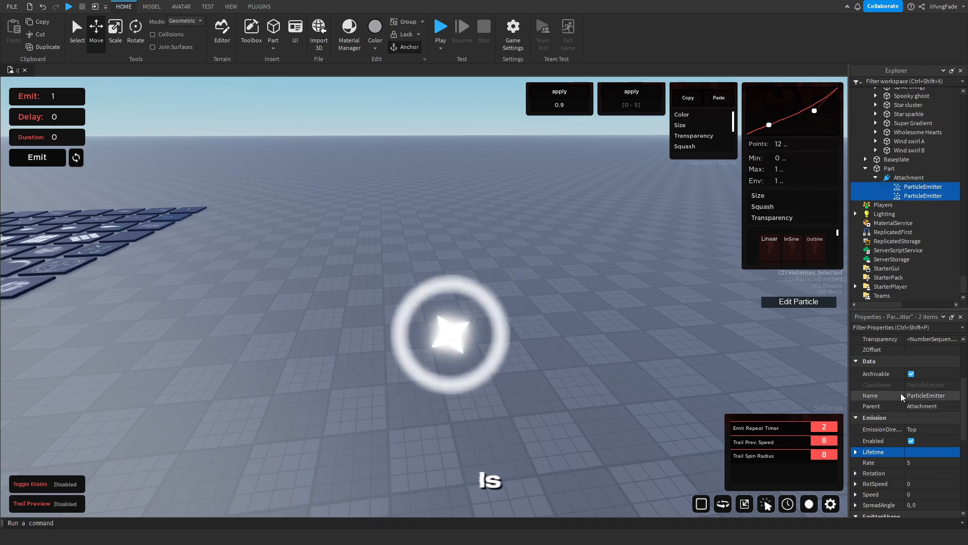
left_click(912, 440)
key("Right")
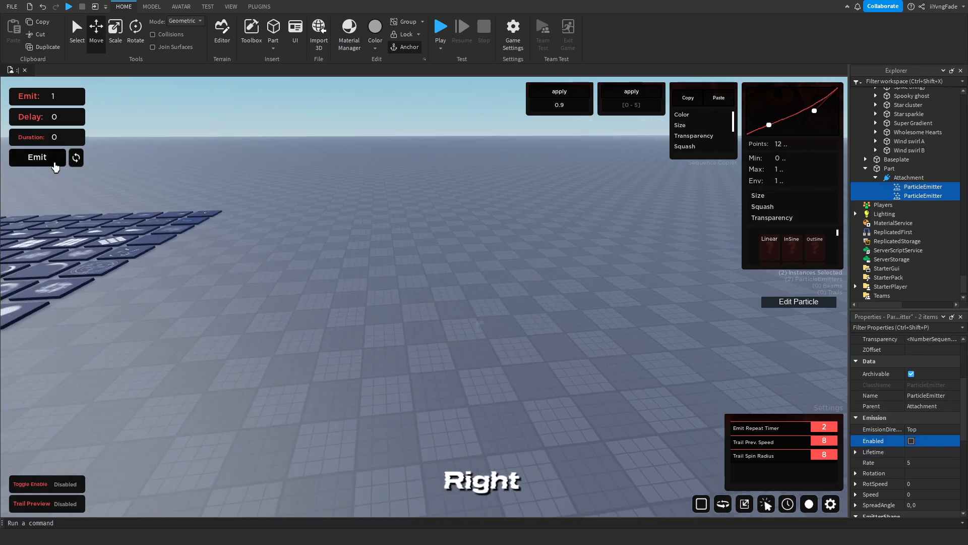
left_click(56, 166)
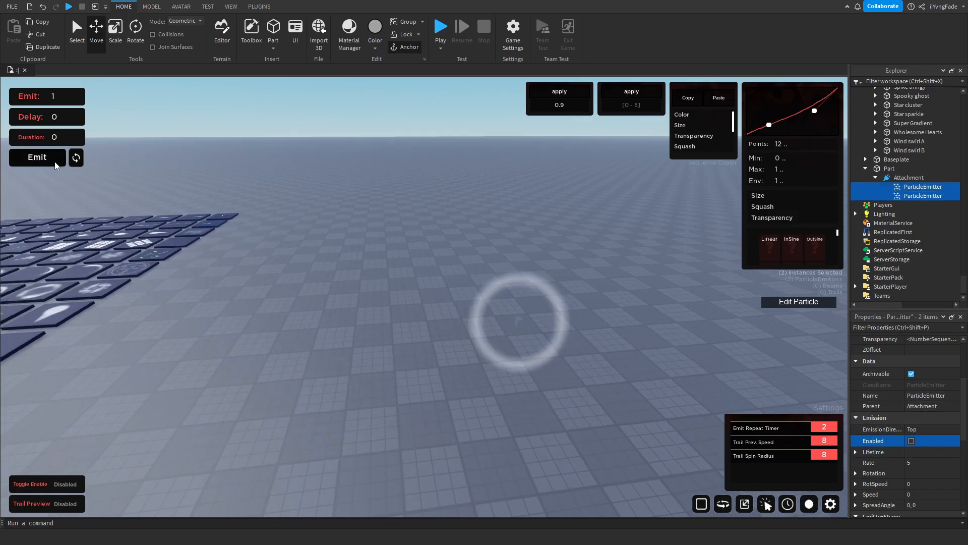
- Set the ring emitter's Lifetime to 0.2 and emit the ring and star together to test it
left_click(943, 186)
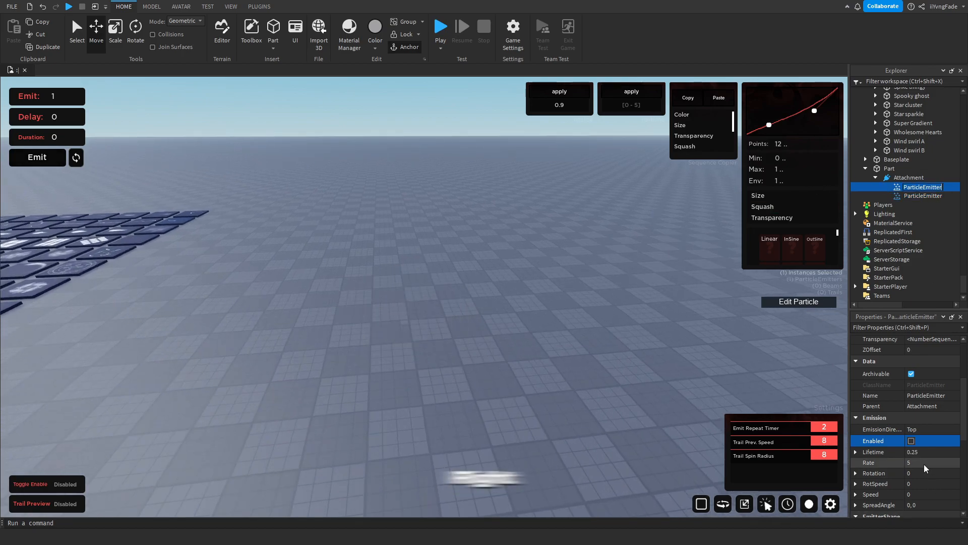
left_click(917, 452)
type("0.2")
key("Return")
left_click(903, 197, "ctrl")
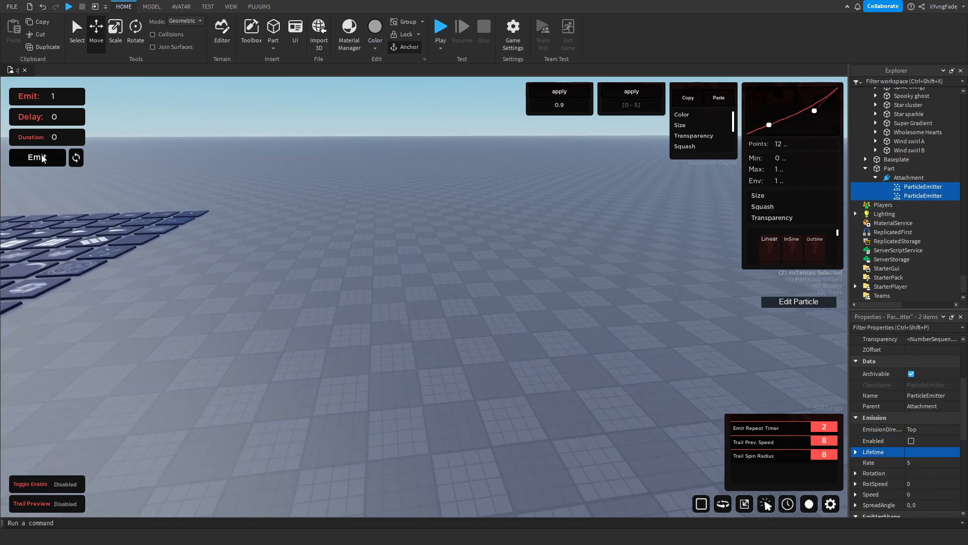
left_click(38, 158)
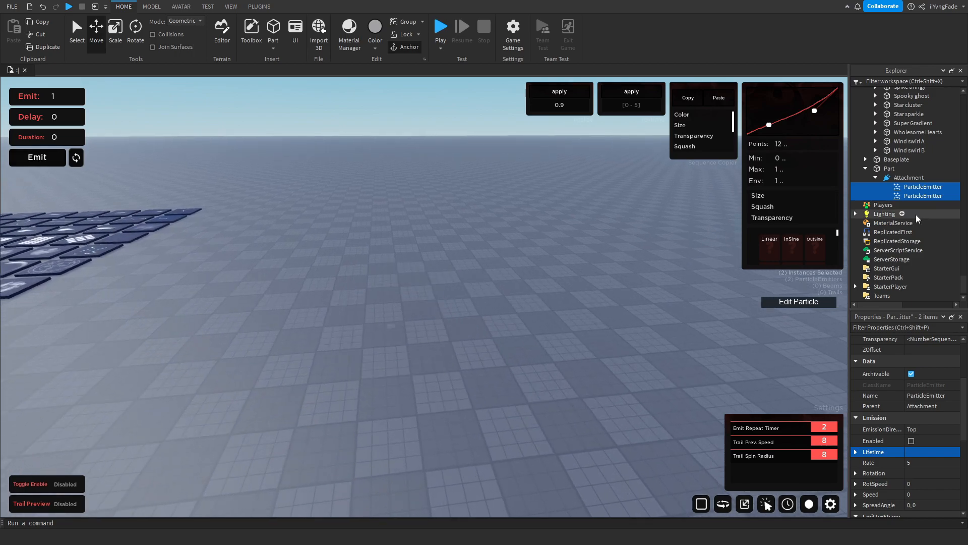
- Preview the star emitter alone by toggling its continuous emission on and off and emitting a single burst
left_click(898, 197)
left_click(911, 441)
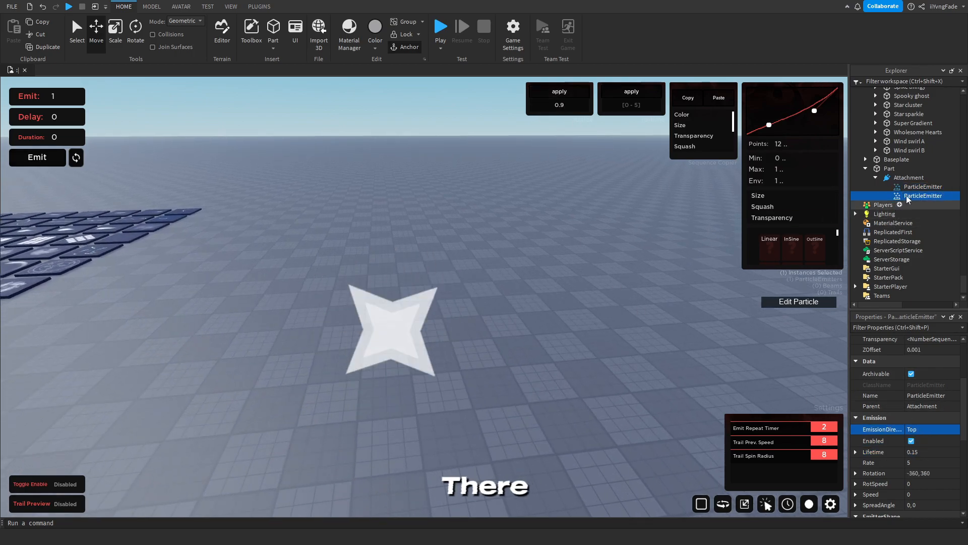
left_click(911, 440)
left_click(37, 158)
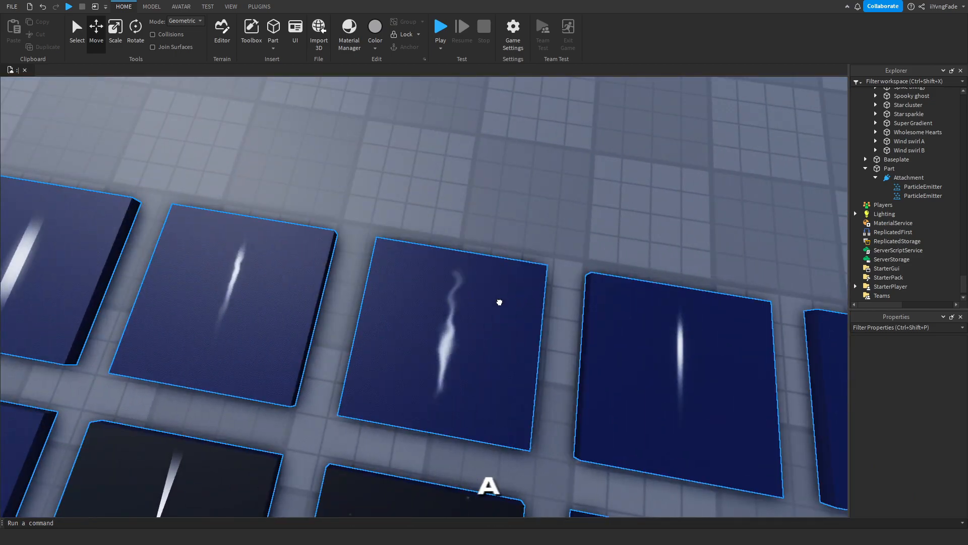
- Add a third ParticleEmitter to the part's attachment and give it the wavy streak texture copied from the Bingus Particle Pack
left_click(500, 302)
left_click(930, 363)
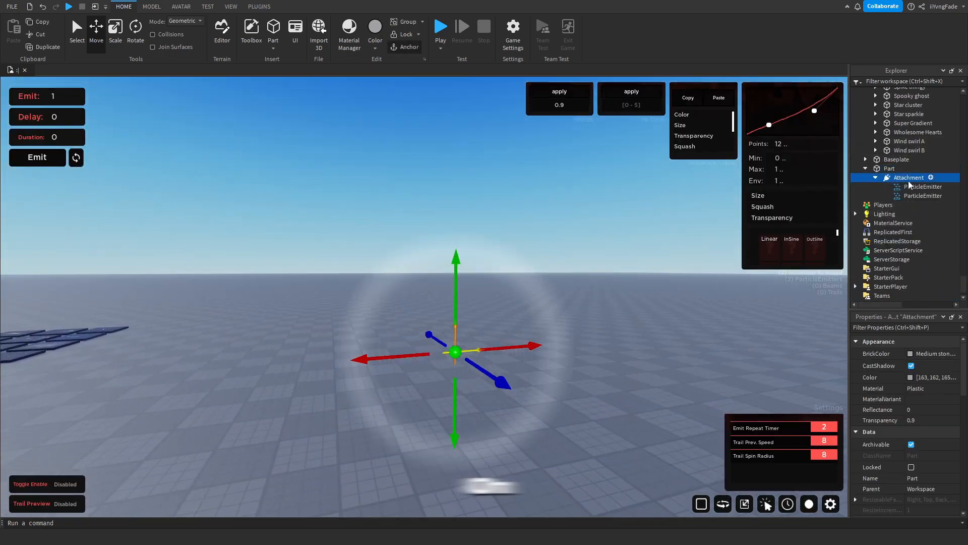
left_click(931, 178)
left_click(886, 212)
left_click(903, 208)
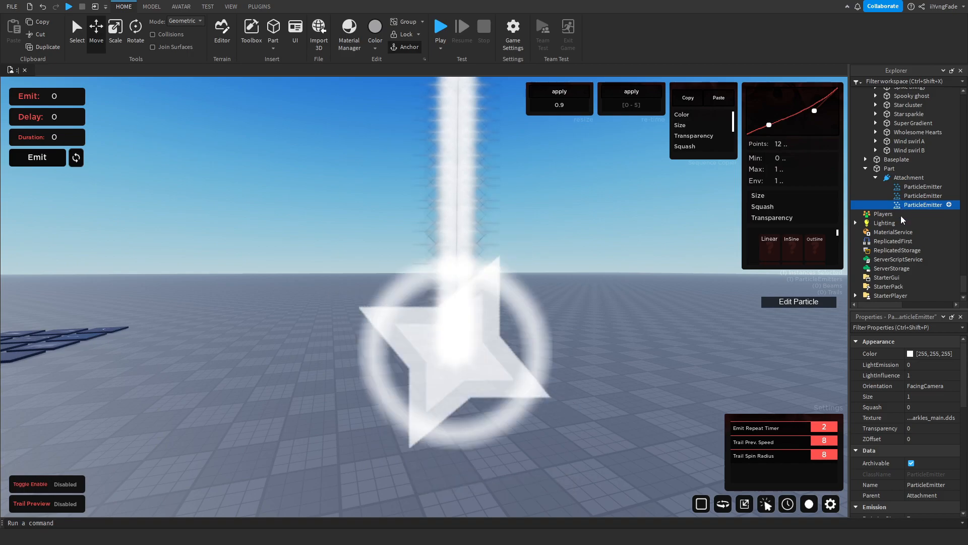
left_click(922, 417)
key("Return")
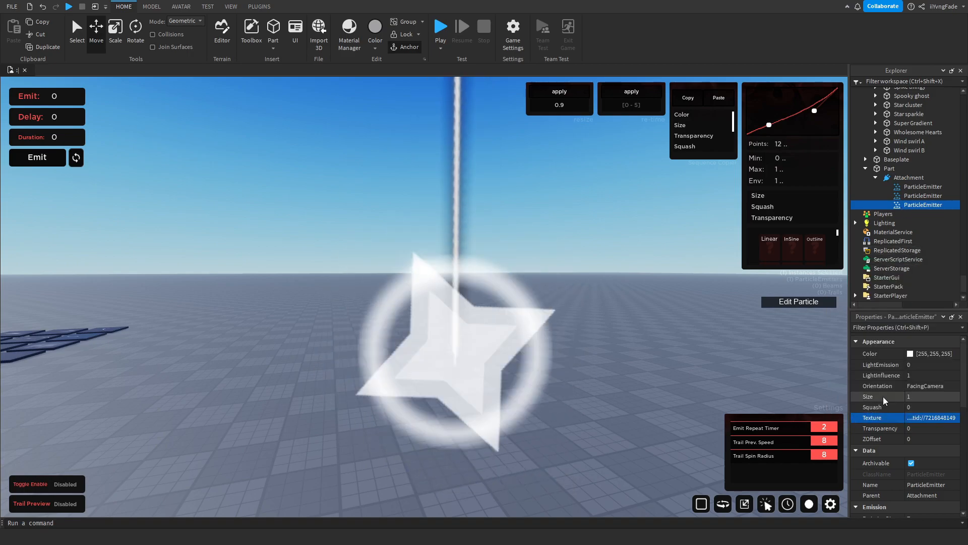
- Set the streak emitter's LightInfluence to 0, LightEmission to 1 and Brightness to 5
left_click(915, 376)
key("Return")
left_click(914, 375)
type("1")
key("Return")
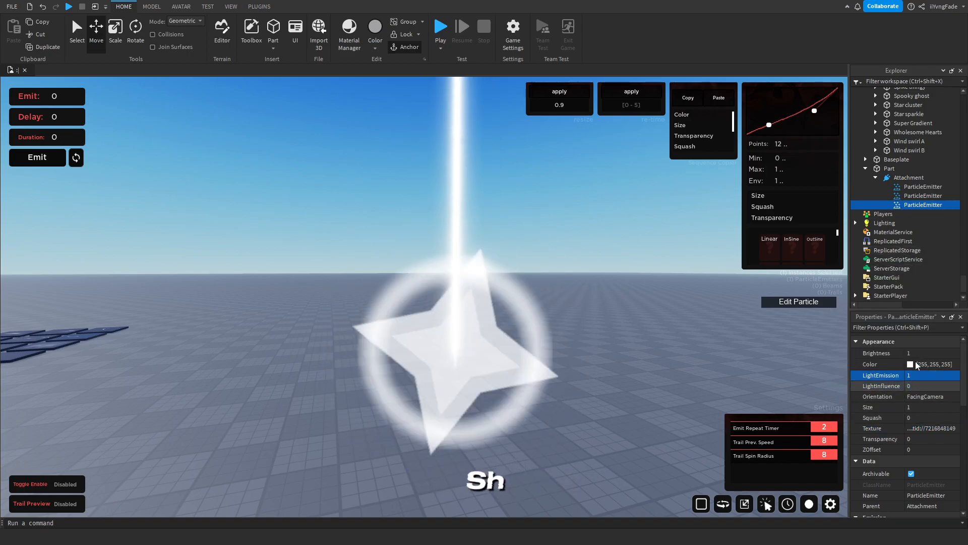
left_click(910, 352)
type("5")
key("Return")
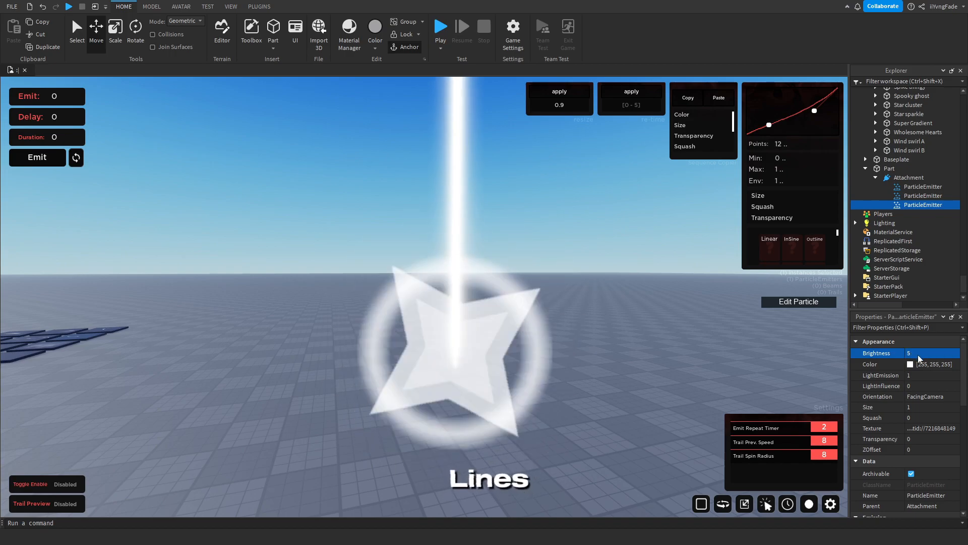
- Set the streak emitter's Orientation to VelocityParallel and its Lifetime range to 0.15, 0.35
left_click(908, 397)
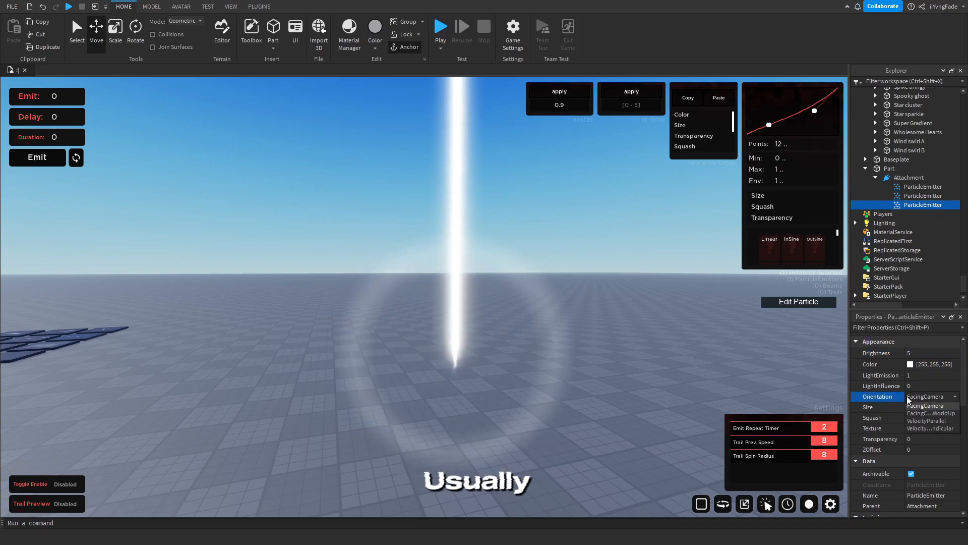
left_click(925, 420)
scroll(905, 405, "down", 1)
scroll(905, 405, "down", 2)
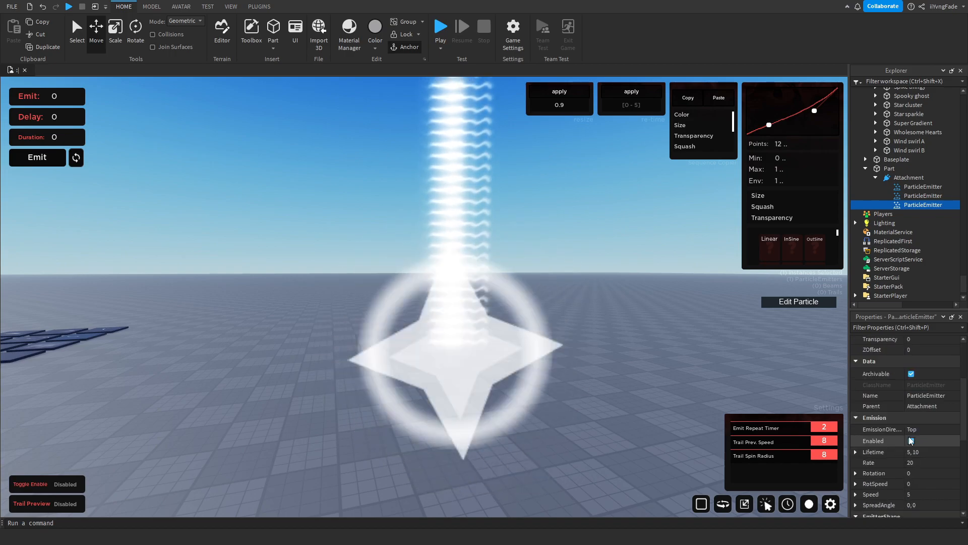
left_click(911, 452)
type("0.2")
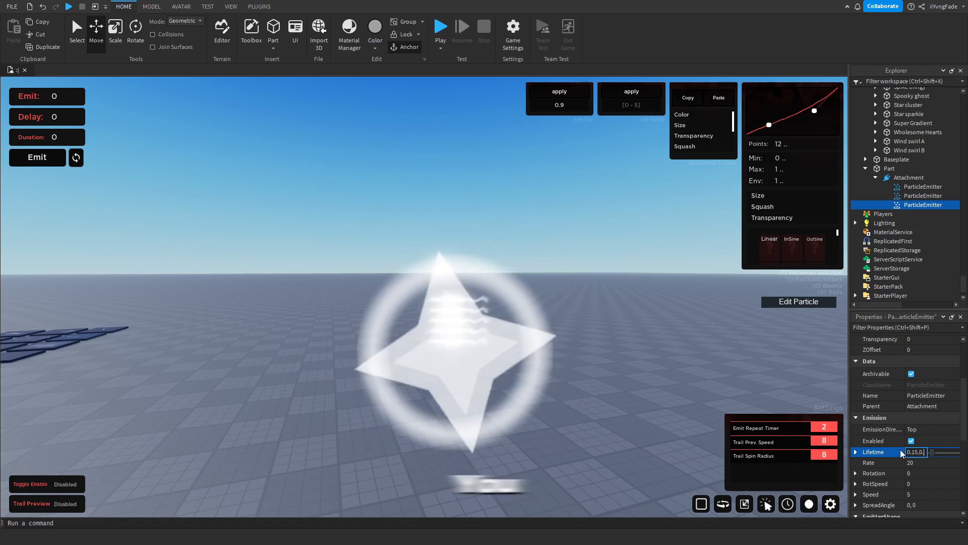
- Set the streak emitter's Rotation to 90 and its Speed range to 5, 65
left_click(916, 463)
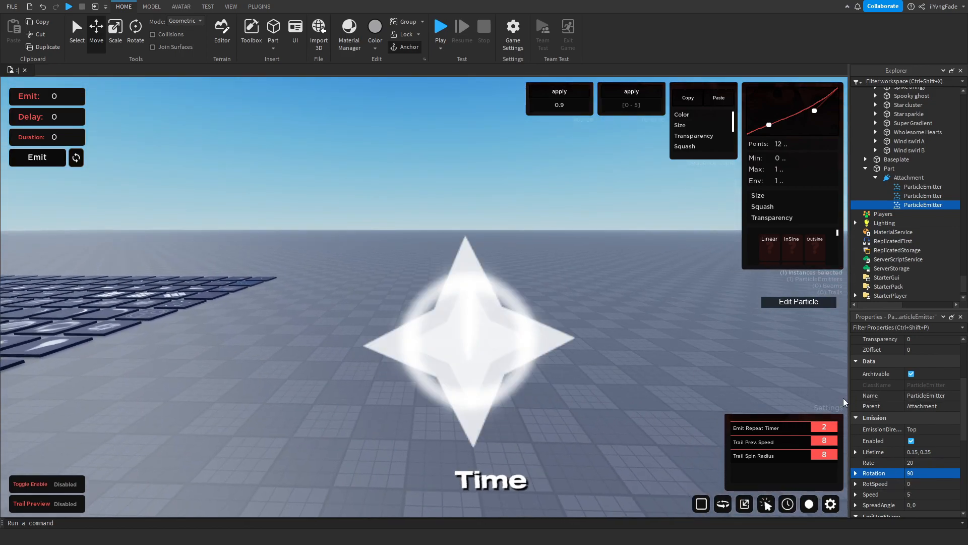
left_click(915, 495)
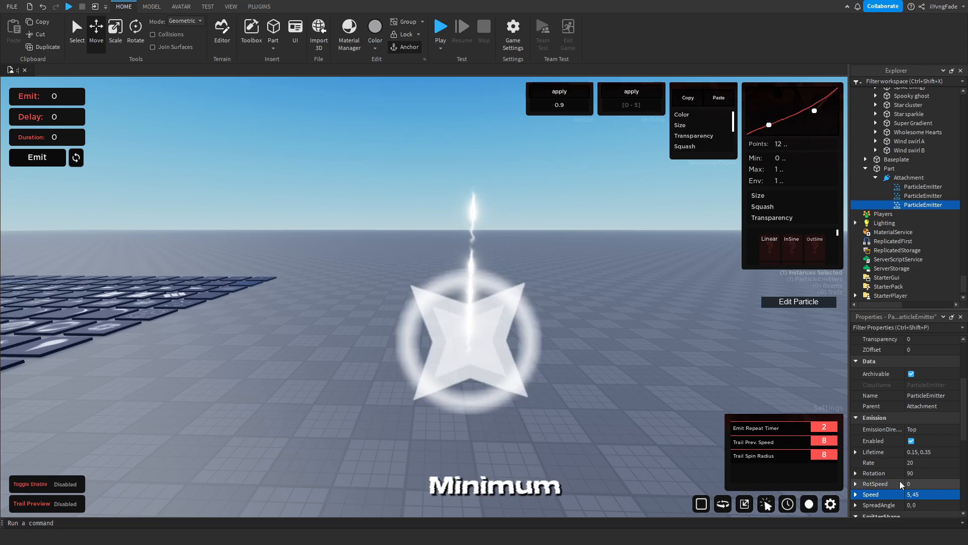
scroll(910, 486, "down", 3)
left_click(922, 437)
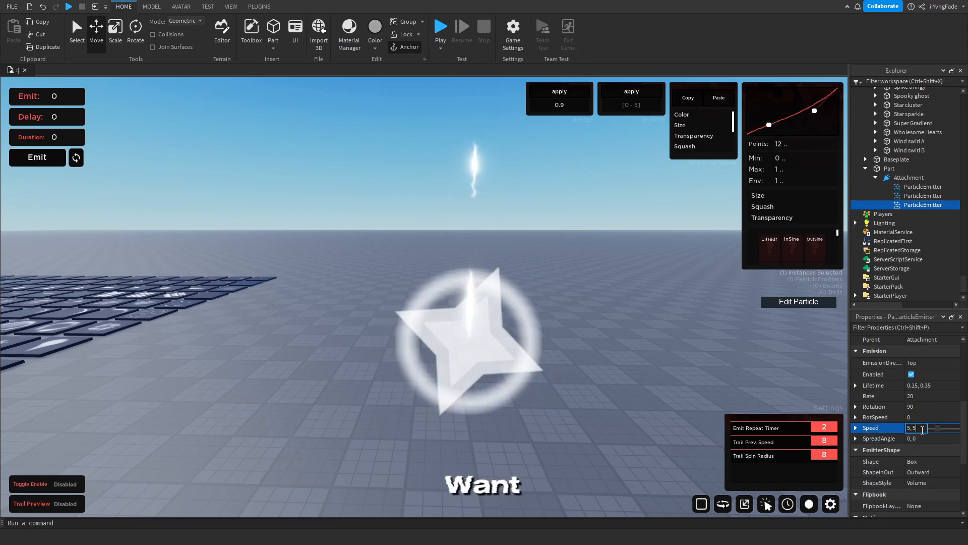
- Set the streak emitter's SpreadAngle to 360, -360 so the streaks shoot out in all directions
left_click(923, 438)
type("3")
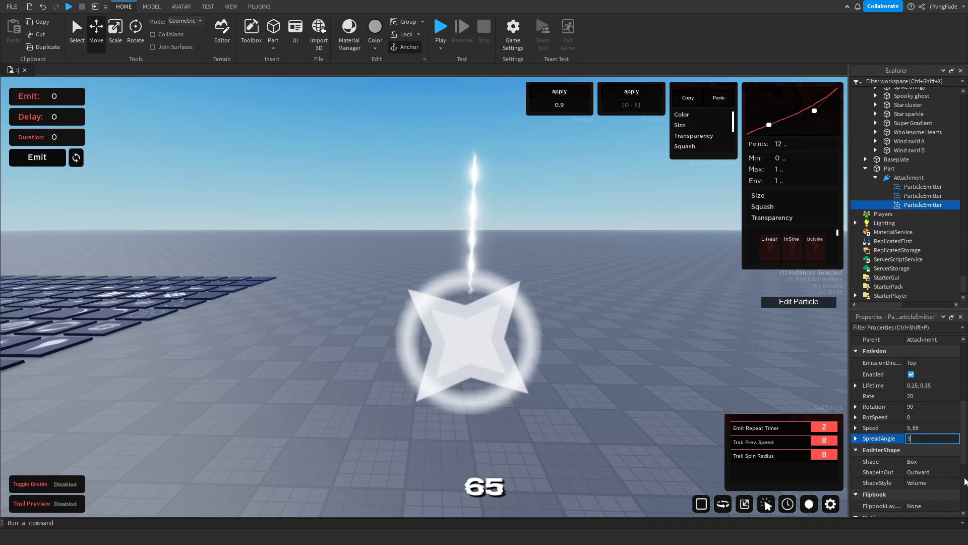
type("60, -360")
key("Return")
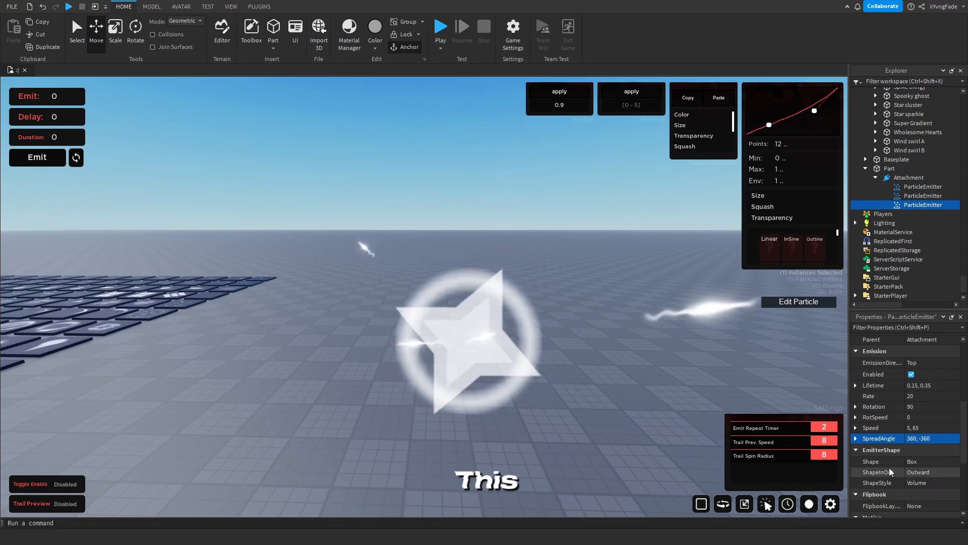
- Reshape the streak emitter's Size curve with a larger starting size that falls in a straight line to zero at the end of the lifetime
scroll(913, 431, "down", 6)
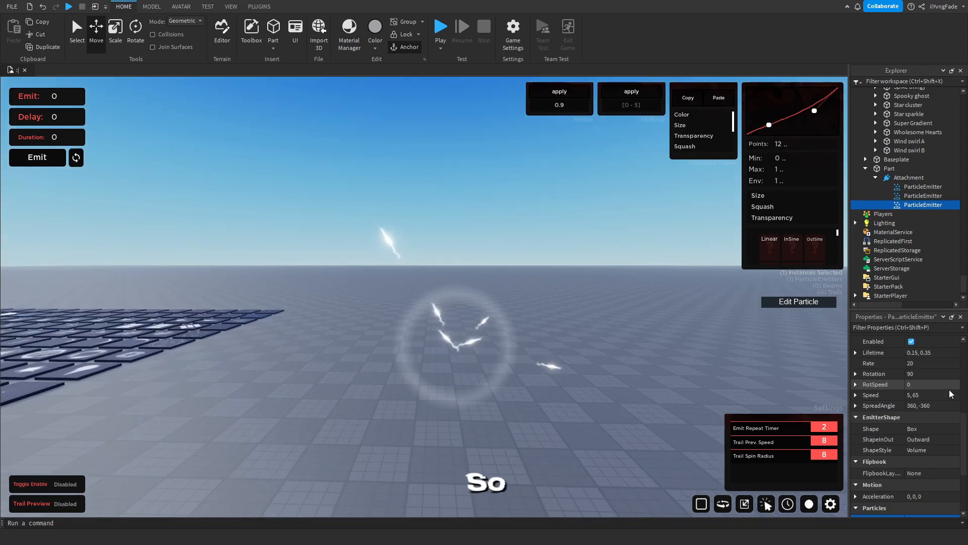
scroll(938, 398, "up", 10)
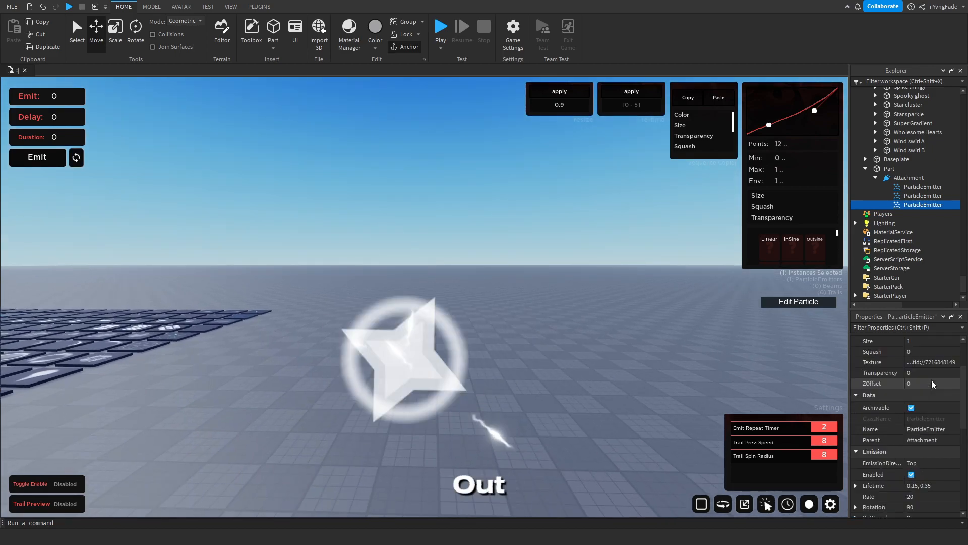
left_click(933, 407)
left_click(955, 407)
left_click_drag(635, 306, 640, 386)
left_click_drag(432, 197, 556, 189)
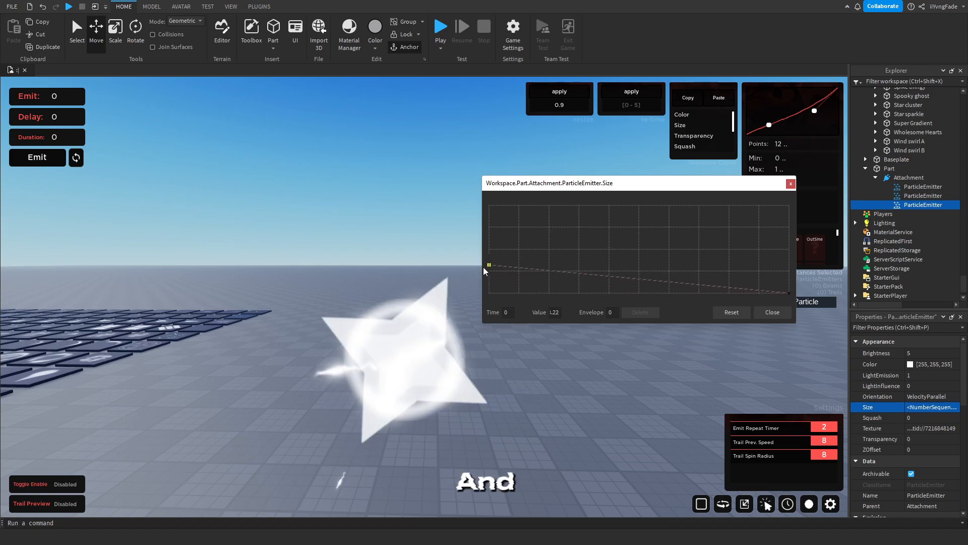
left_click(777, 312)
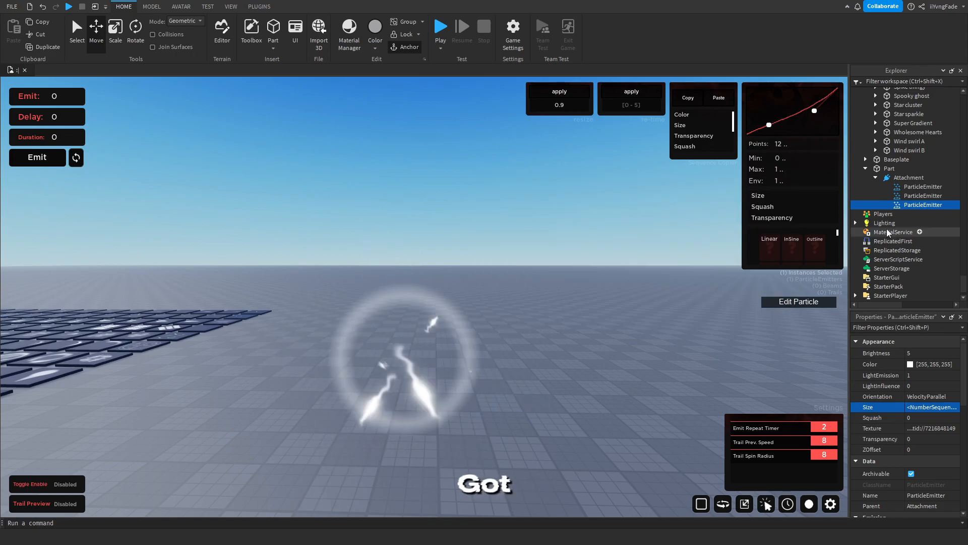
- Disable continuous emission on all three particle emitters in the attachment
left_click(902, 188, "shift")
scroll(933, 479, "down", 3)
left_click(911, 440)
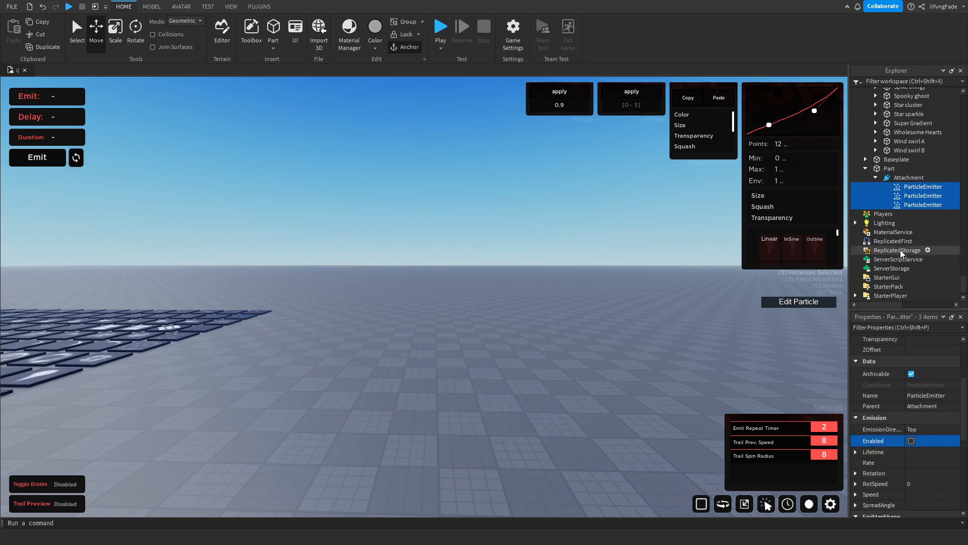
- Set the streak emitter's emit count to 25 and emit all three emitters together as a test burst
left_click(924, 205)
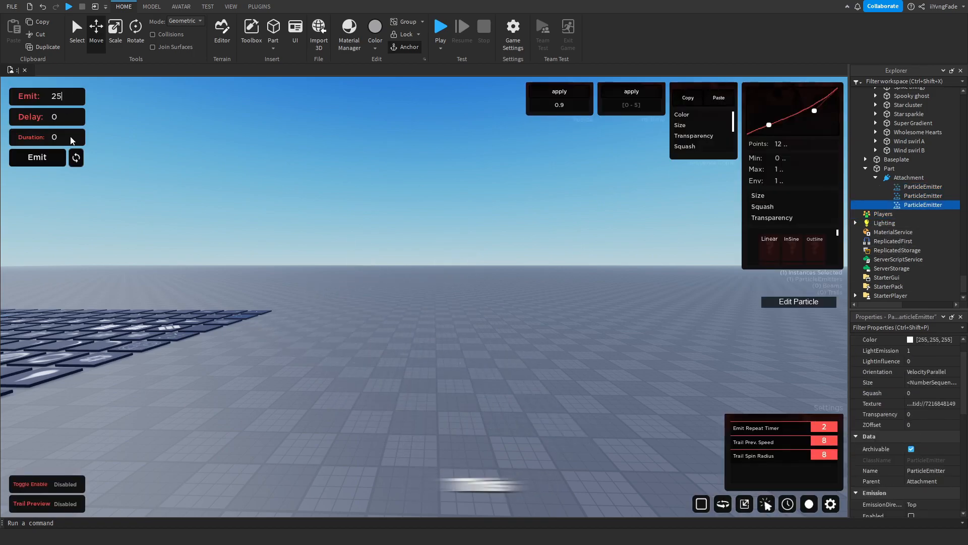
left_click(895, 188, "shift")
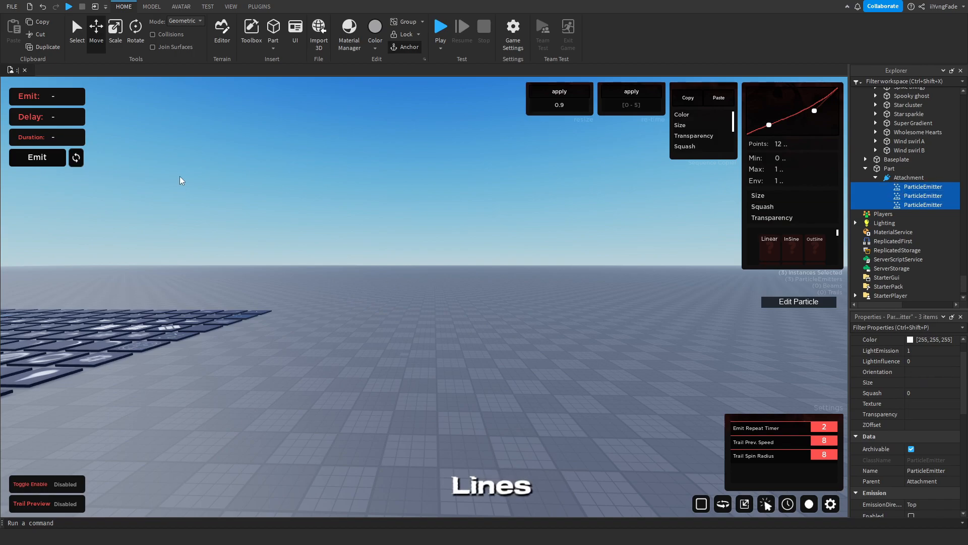
left_click(50, 162)
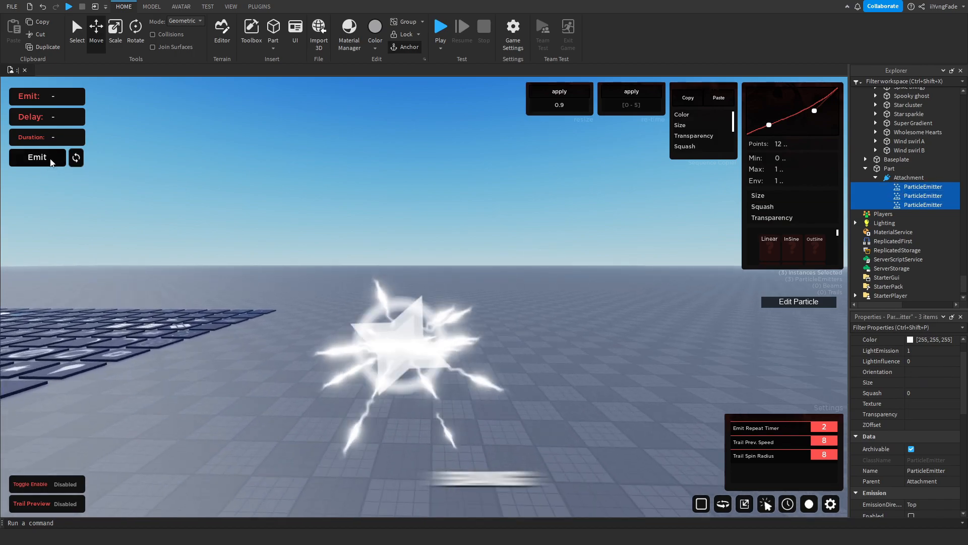
- Turn continuous emission back on for all three selected particle emitters
scroll(905, 419, "down", 3)
left_click(911, 449)
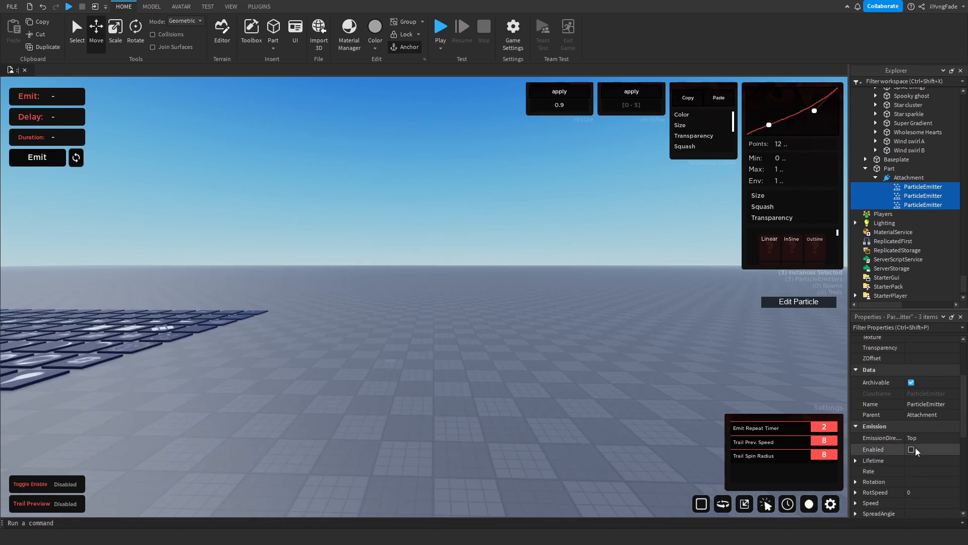
- Copy the texture ID of the four-pointed sparkle decal from the Bingus Particle Pack tiles
left_click(394, 226)
key("w")
right_click_drag(393, 225, 440, 233)
key("d")
key("s")
key("d")
key("w")
left_click(485, 318)
left_click(485, 319, "alt")
left_click(934, 365)
key("ctrl+c")
key("s")
right_click_drag(553, 234, 552, 232)
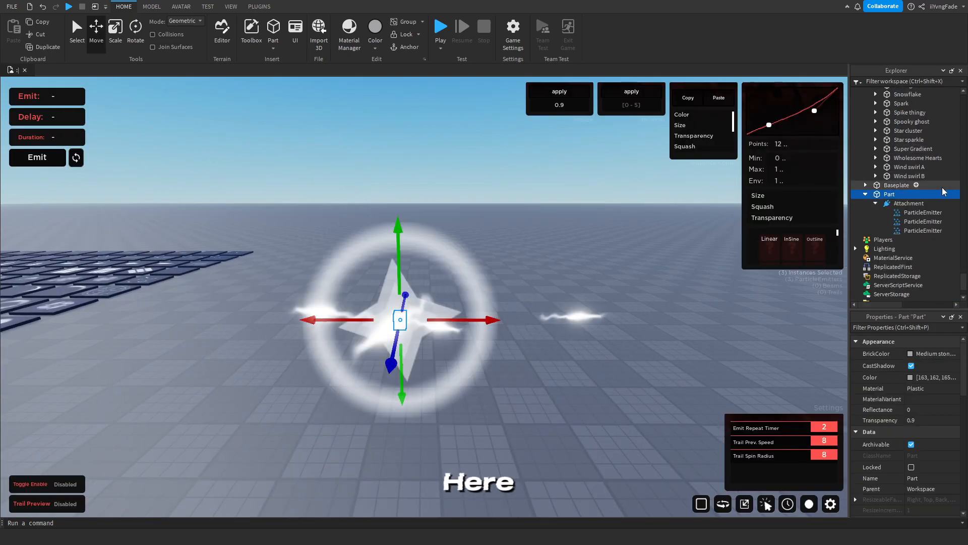
- Add a fourth ParticleEmitter to the part's attachment and paste the copied sparkle ID as its Texture
left_click(931, 203)
type("ParticleEmitter")
left_click(930, 243)
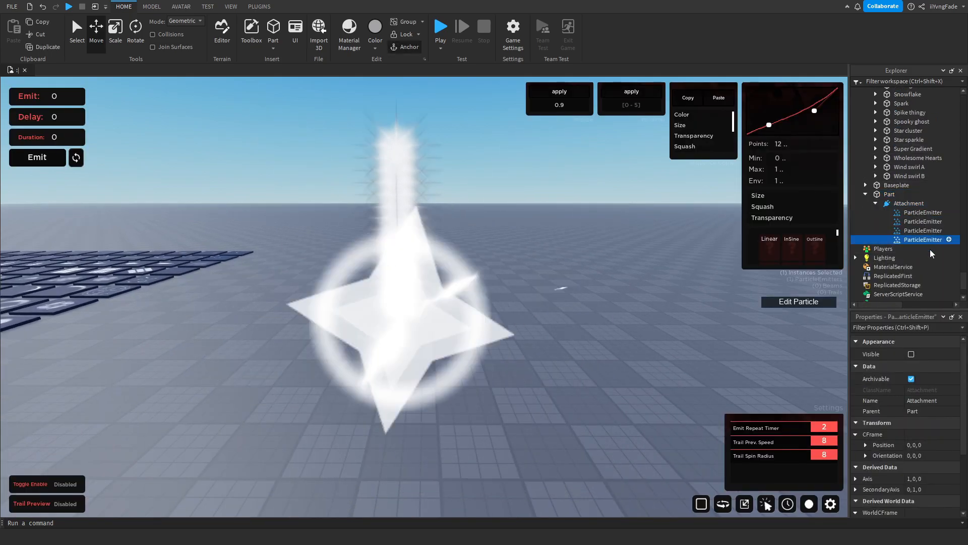
left_click(934, 418)
key("ctrl+v")
key("Return")
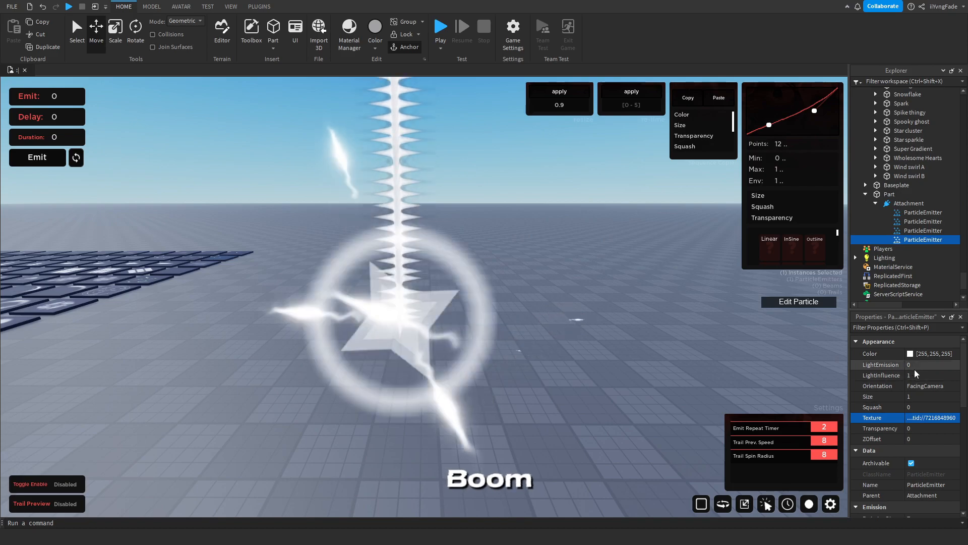
- Set the sparkle emitter's LightEmission to 1, LightInfluence to 0 and Brightness to 5
left_click(911, 367)
type("1")
left_click(912, 375)
type("0")
key("Return")
left_click(924, 356)
type("5")
key("Return")
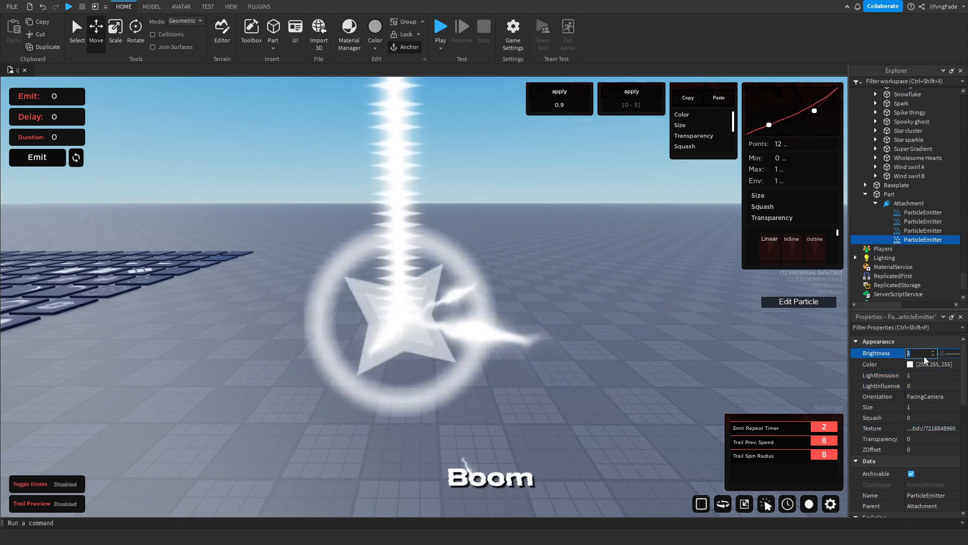
- Set the sparkle emitter's Lifetime to 0.2, 0.6, Speed to 5, 65 and SpreadAngle to 360, -360
scroll(923, 413, "down", 3)
left_click(925, 452)
type("0.2, 0.6")
left_click(926, 473)
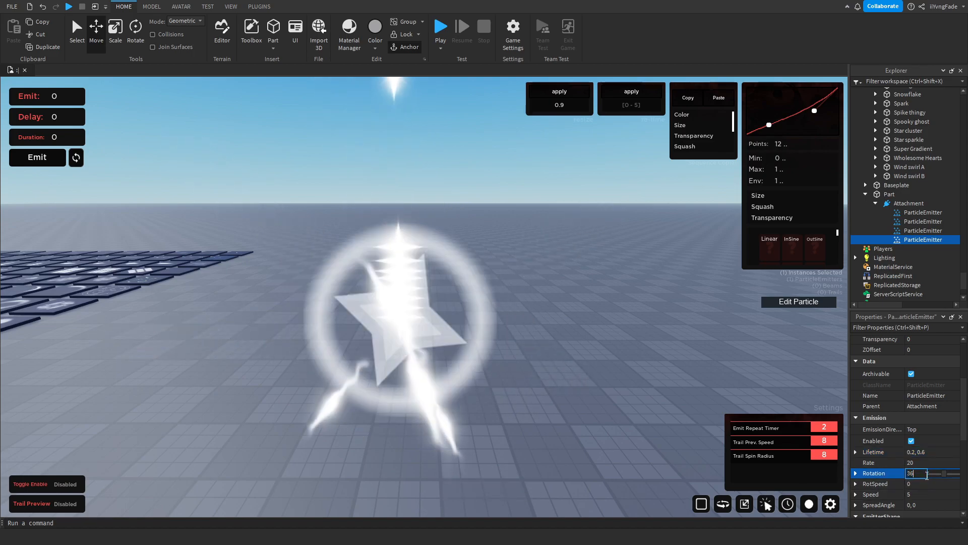
left_click(918, 494)
type(",65")
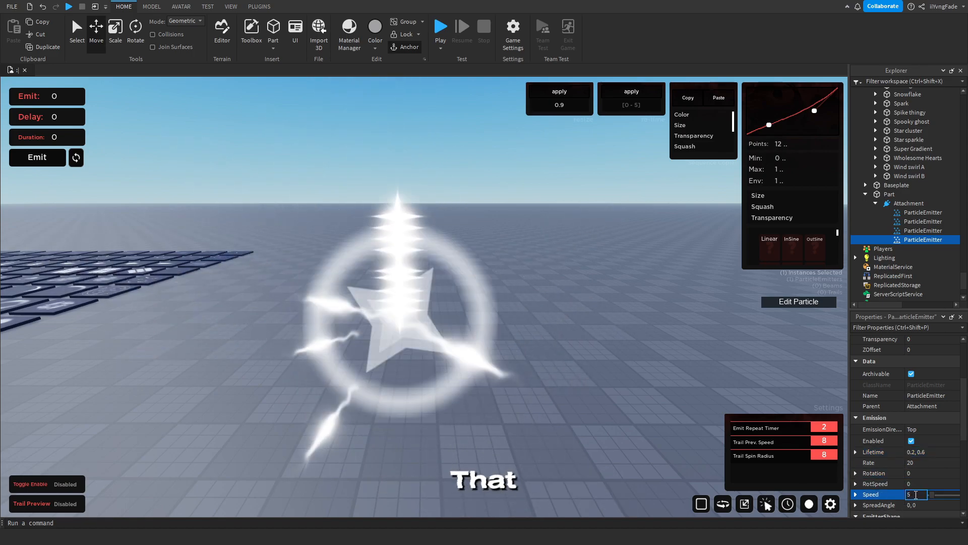
left_click(925, 505)
type("360,-36")
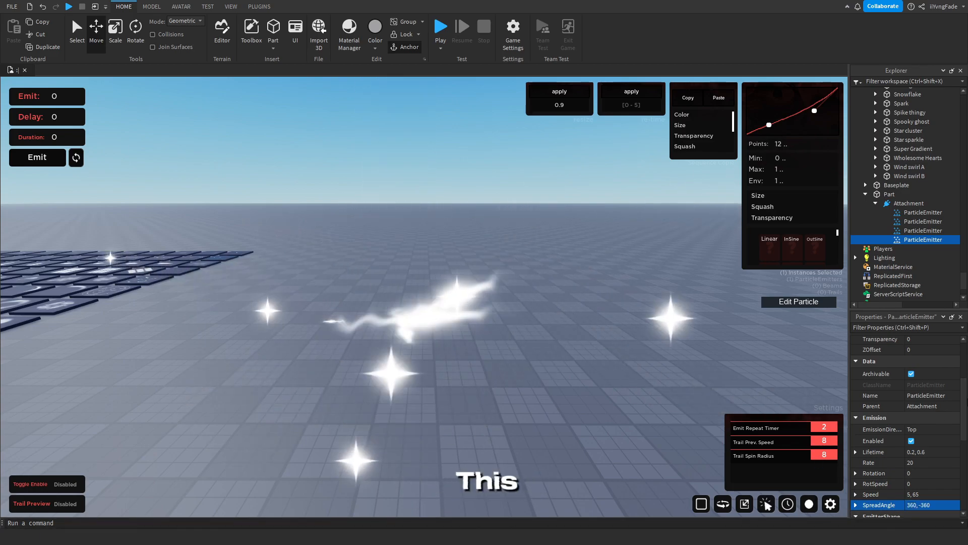
- Set the sparkle emitter's Drag to 8
scroll(911, 437, "up", 3)
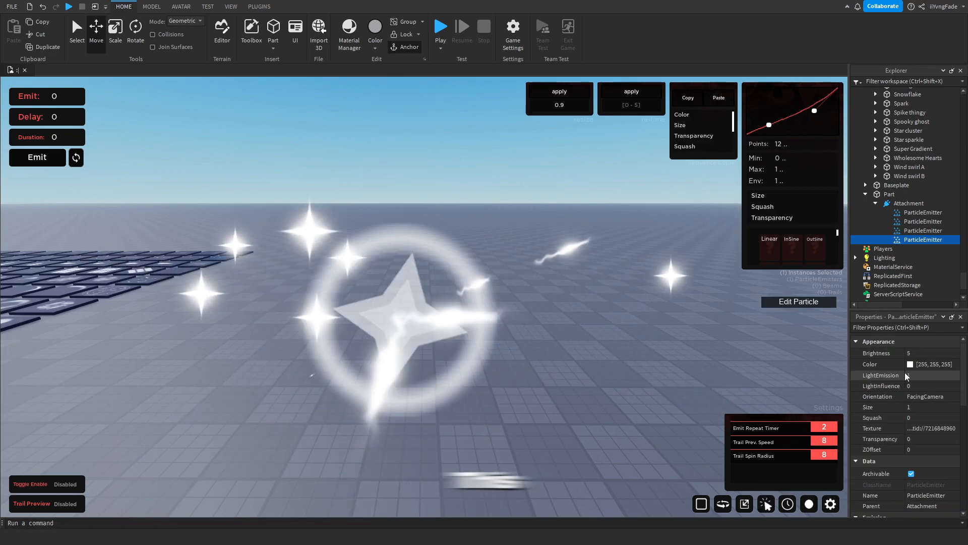
scroll(911, 437, "down", 9)
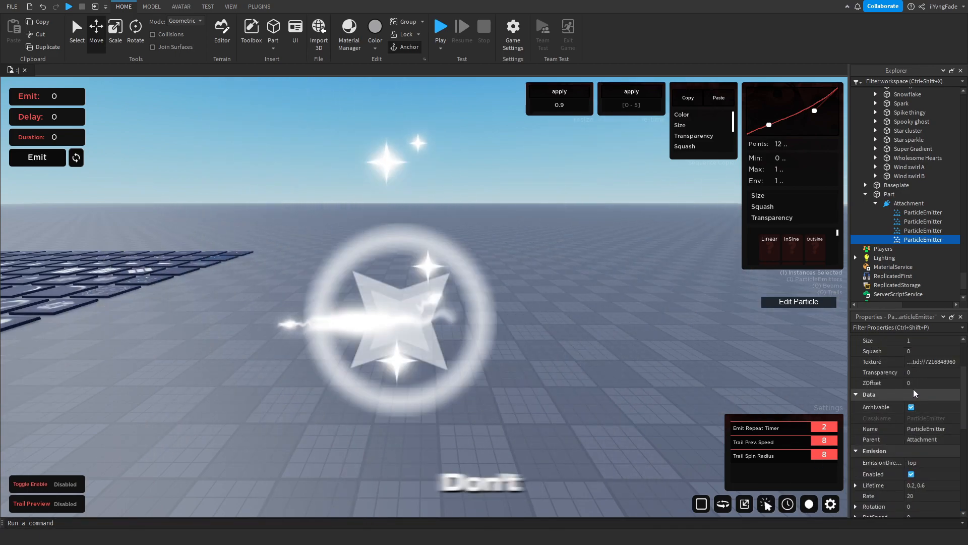
scroll(911, 430, "down", 6)
left_click(912, 486)
type("5, 65")
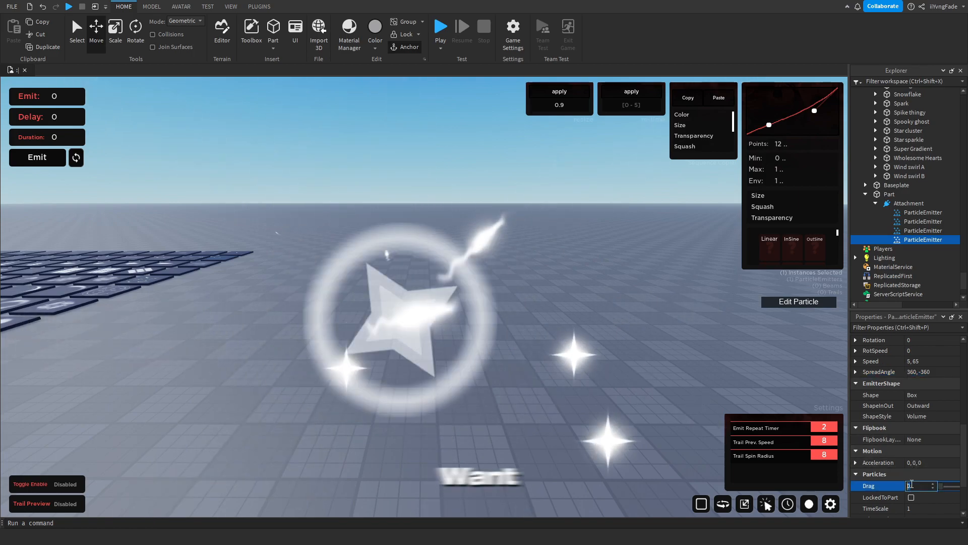
scroll(927, 485, "up", 12)
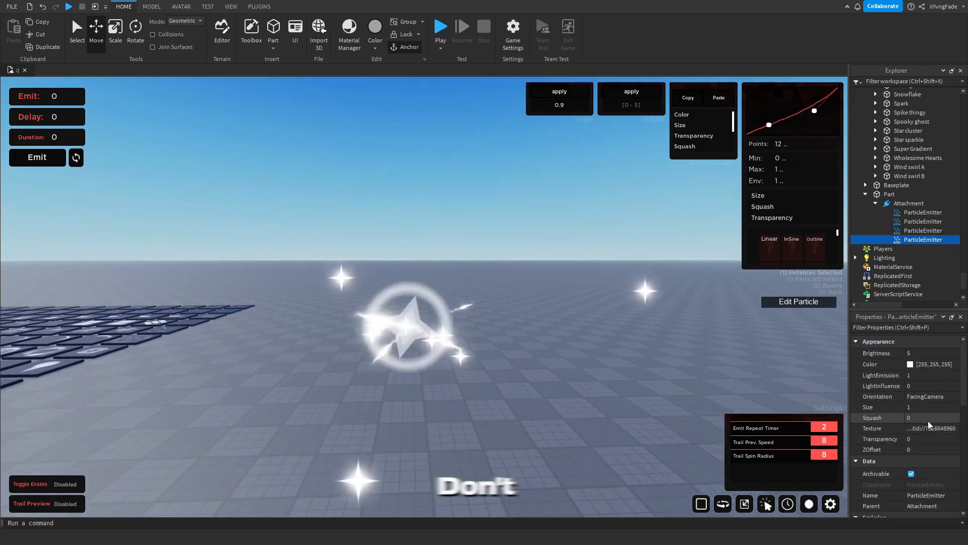
scroll(927, 484, "down", 12)
left_click(912, 485)
type("8")
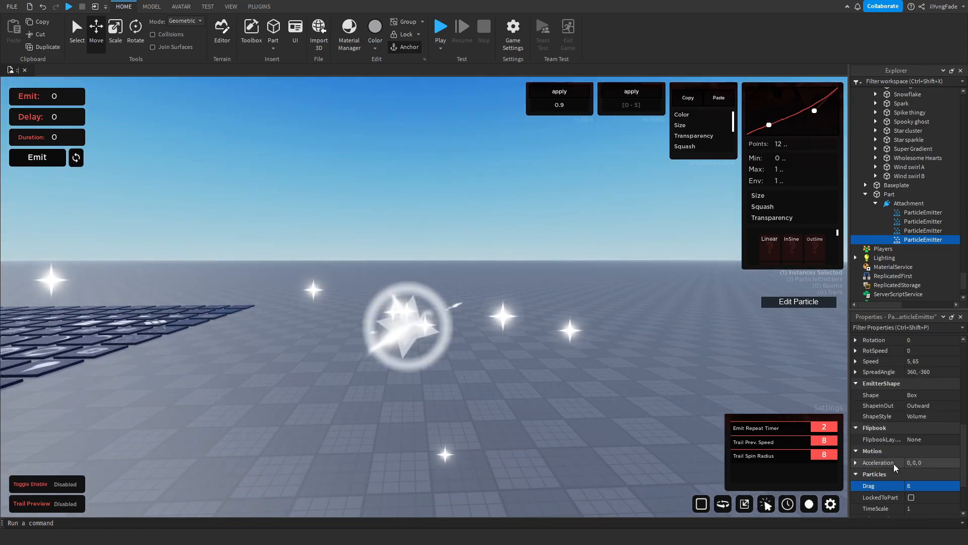
- Edit the sparkle emitter's Size curve so the particles shrink toward the end of their lifetime
scroll(922, 432, "down", 6)
scroll(921, 423, "up", 9)
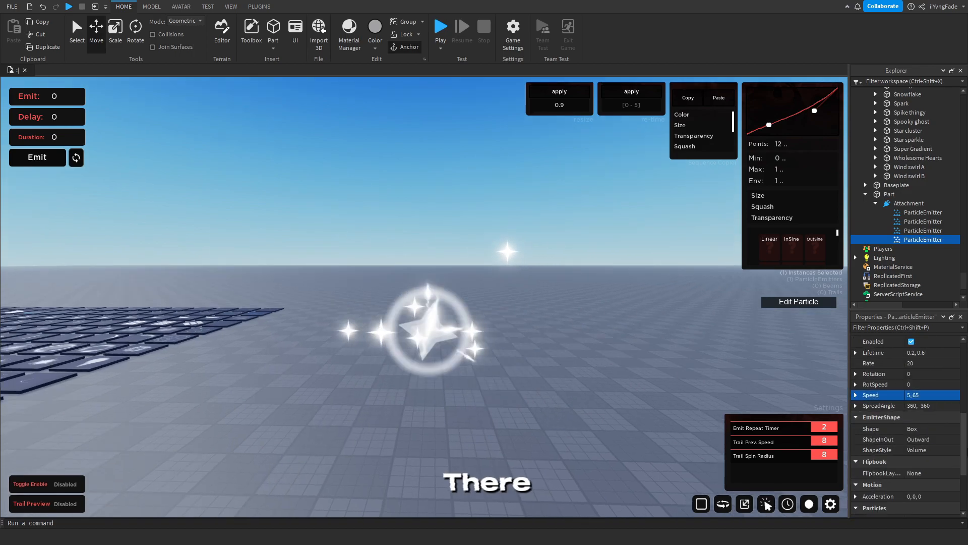
scroll(928, 398, "up", 12)
left_click(933, 342)
left_click(952, 342)
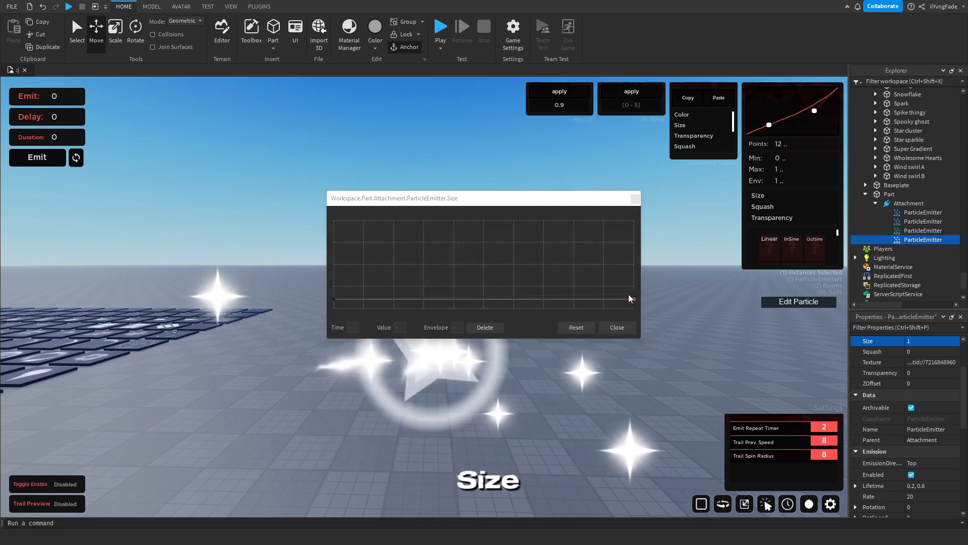
left_click(618, 328)
right_click_drag(614, 335, 626, 329)
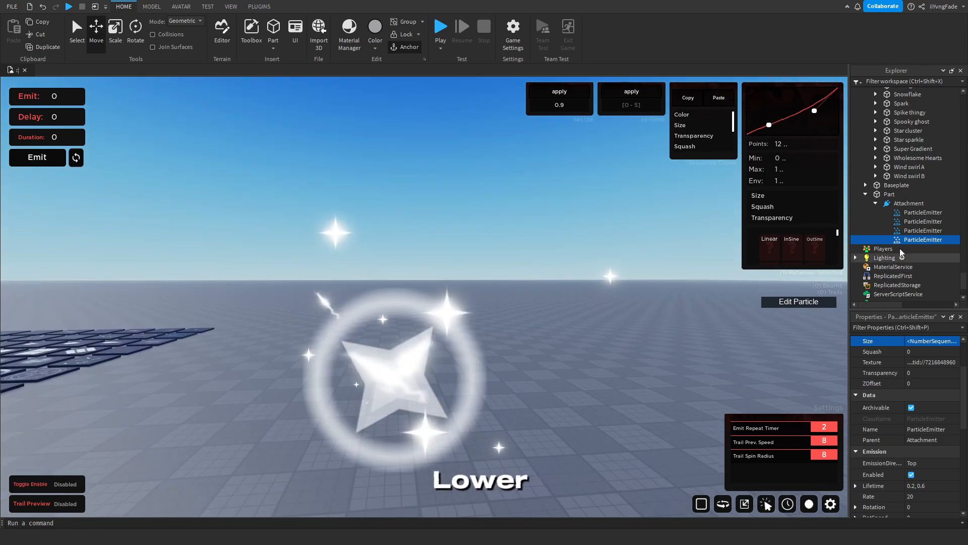
- Disable continuous emission on all four particle emitters and emit several test bursts
left_click(920, 214, "shift")
left_click(911, 474)
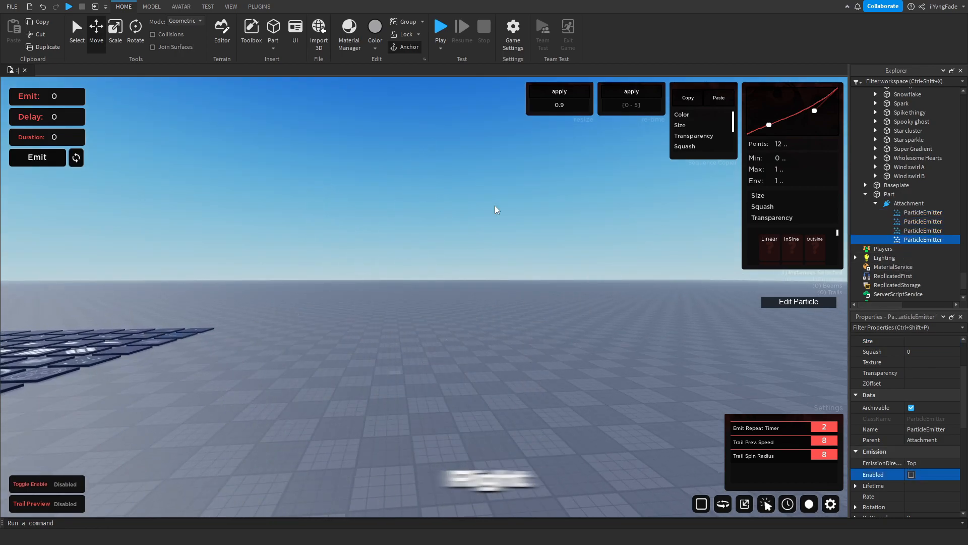
left_click(52, 157)
key("s")
left_click(52, 158)
key("w")
left_click(898, 214, "shift")
left_click(52, 160)
key("s")
key("w")
left_click(52, 160)
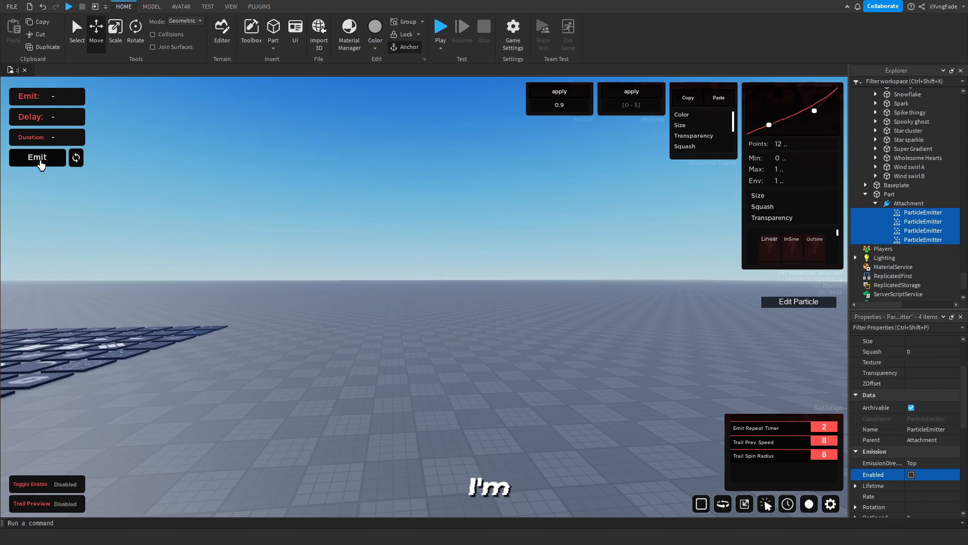
- Turn on LockedToPart for all four selected particle emitters
right_click(662, 525)
right_click_drag(675, 416, 672, 420)
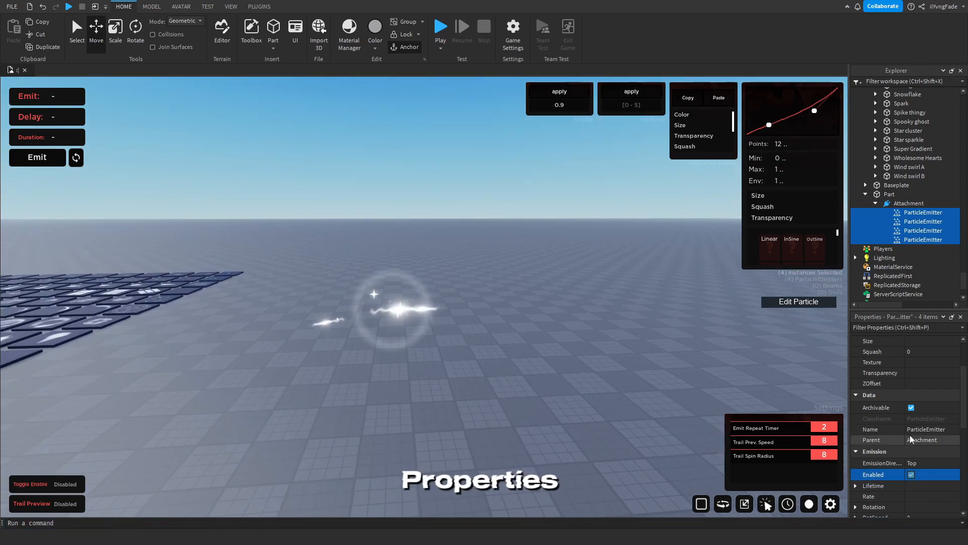
scroll(908, 454, "down", 6)
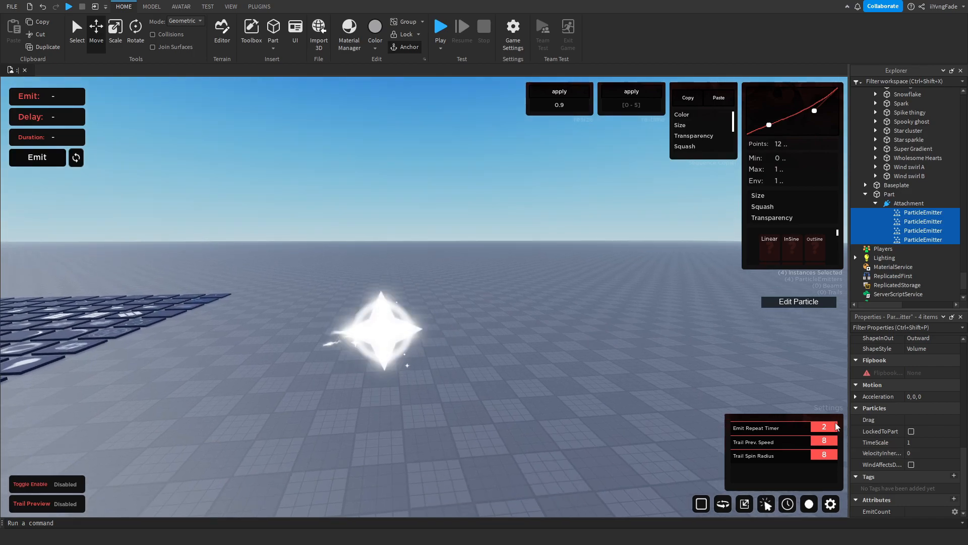
left_click(910, 431)
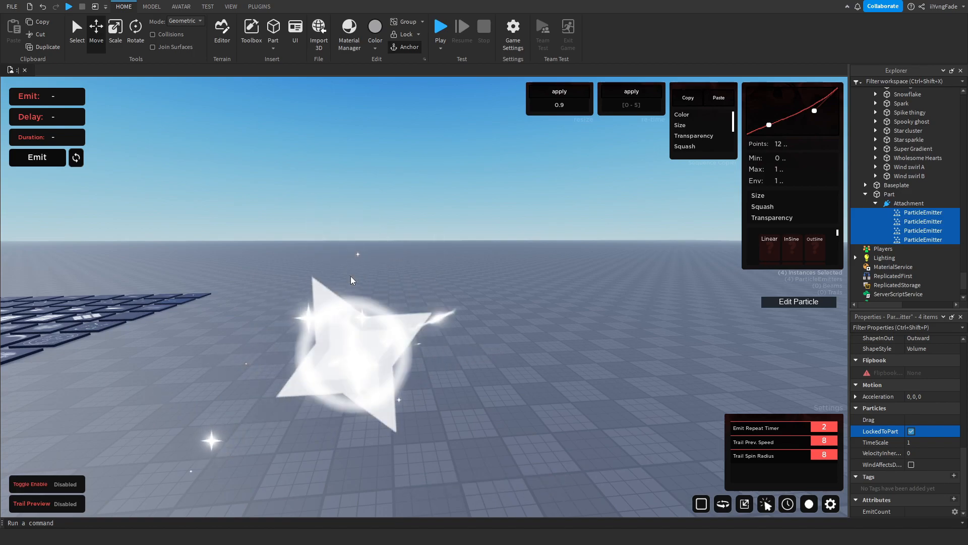
- Turn off continuous emission for all four emitters again, then reselect them and emit them together to preview the finished burst
scroll(907, 403, "up", 5)
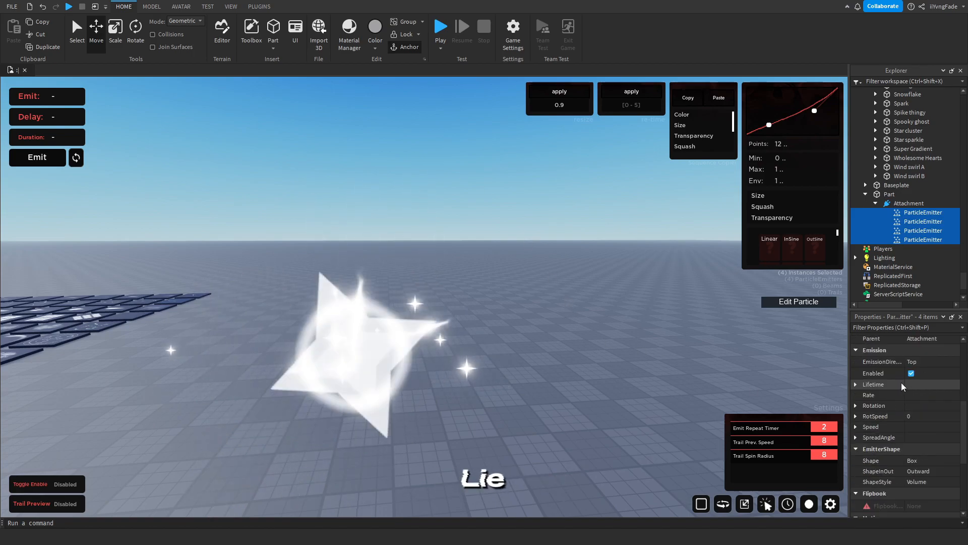
left_click(911, 373)
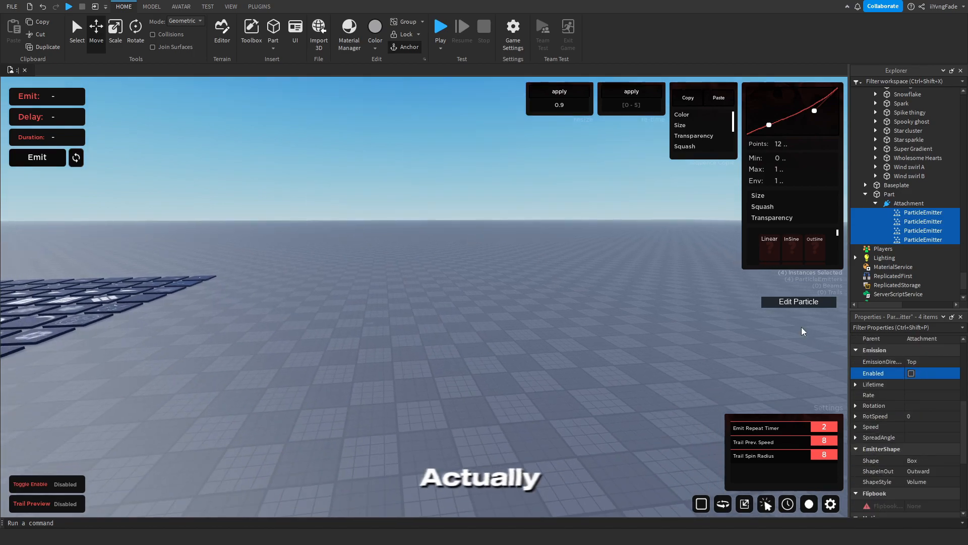
left_click(538, 276)
right_click_drag(381, 203, 381, 203)
left_click(409, 323)
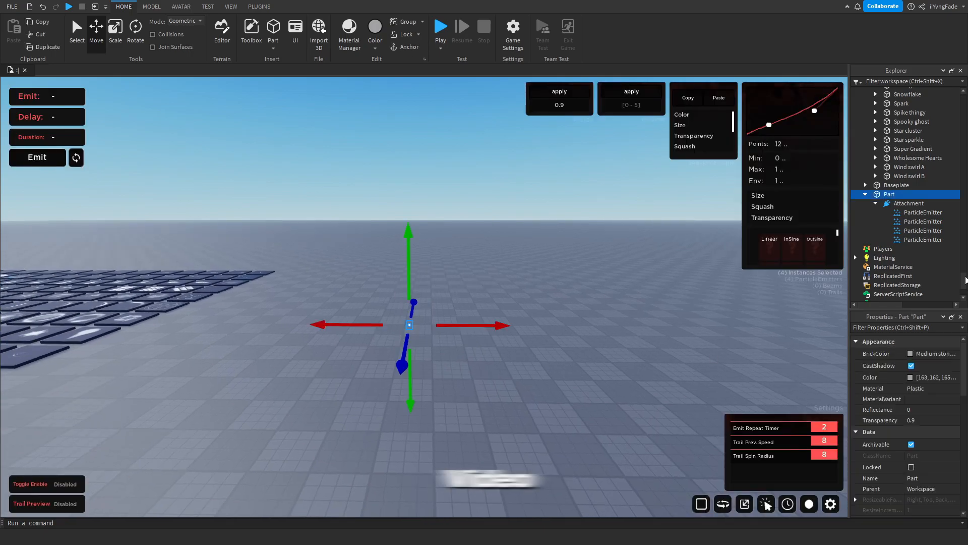
left_click(917, 214)
left_click(923, 240, "shift")
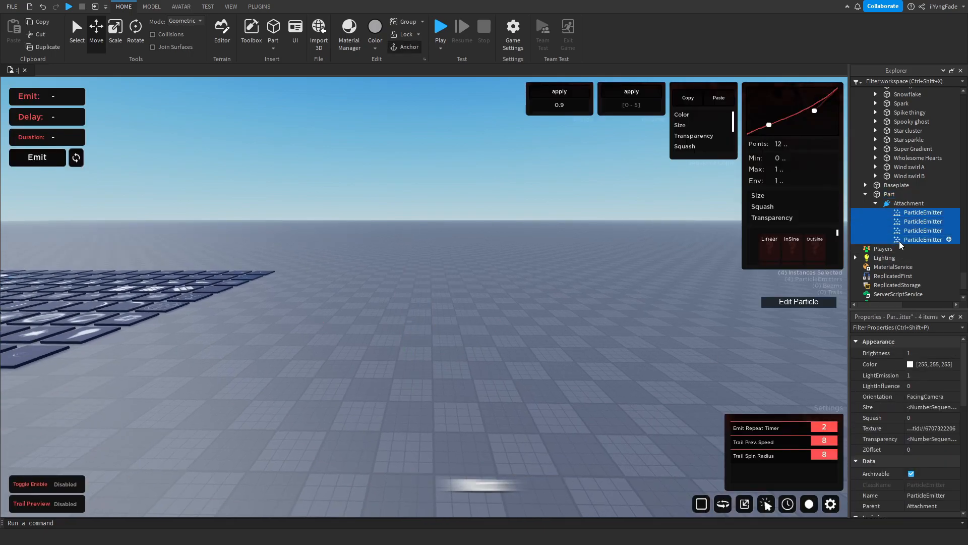
left_click(45, 159)
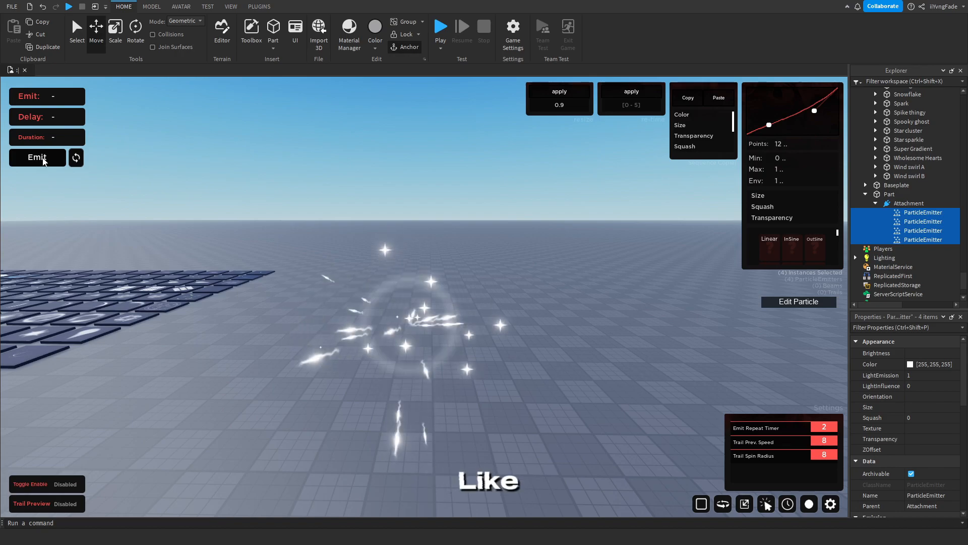
left_click(41, 160)
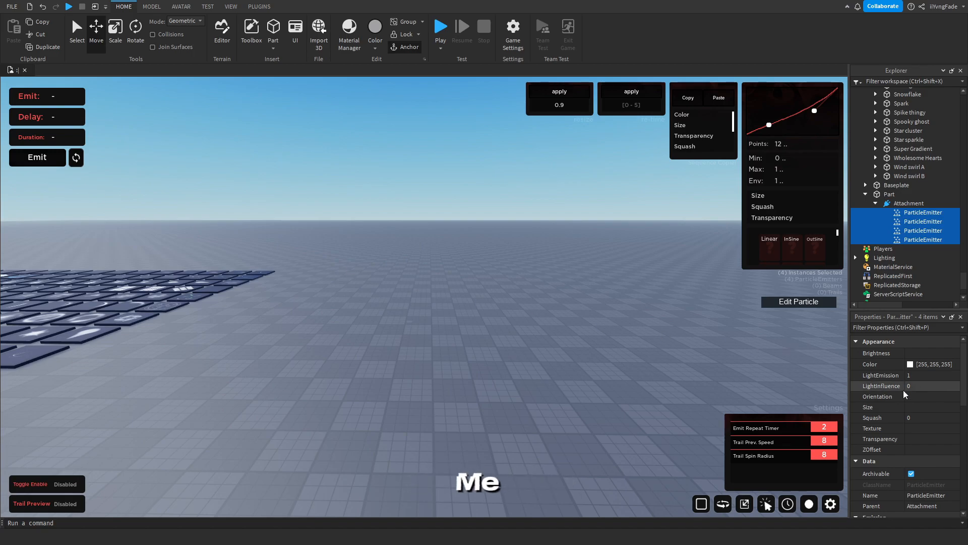
left_click(554, 196)
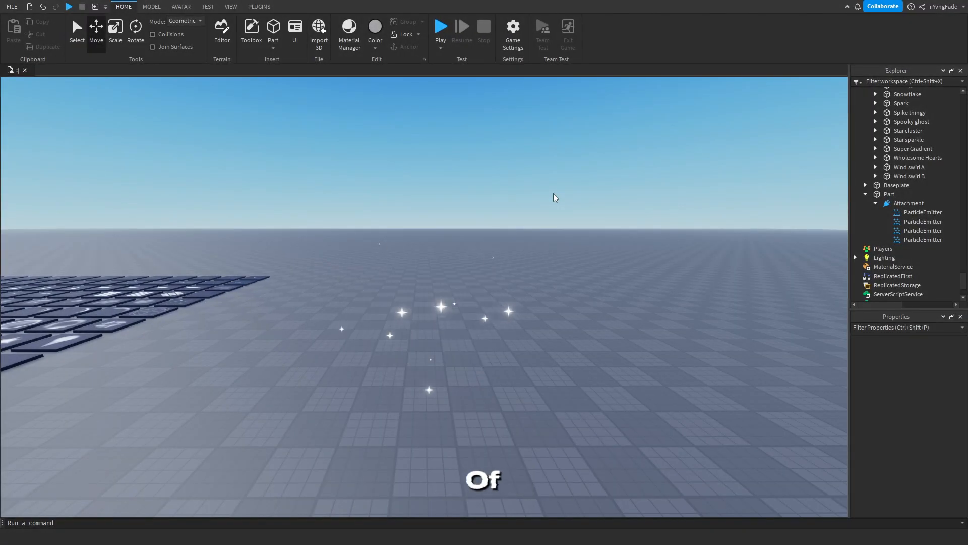